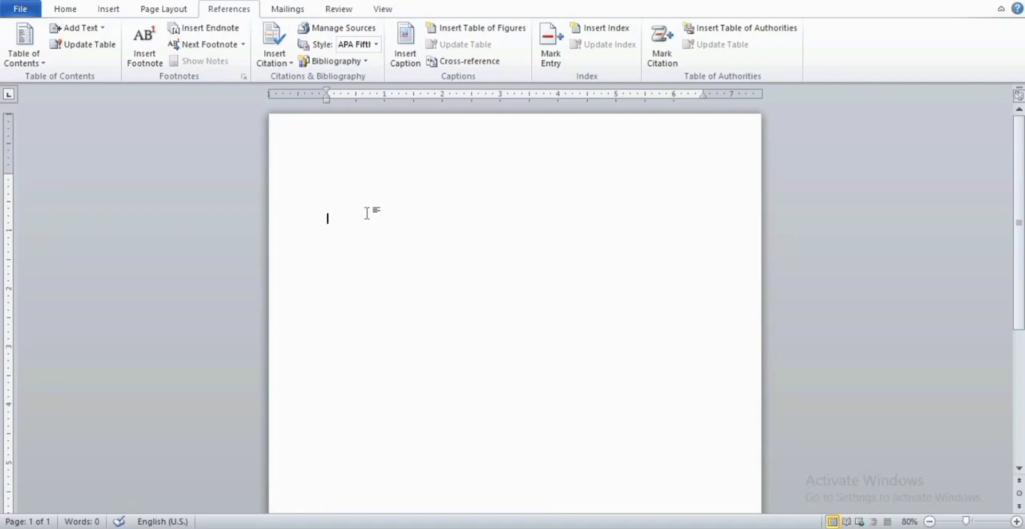
# Insert the built-in Automatic Table 1 table of contents into the blank document.
pyautogui.click(30, 48)
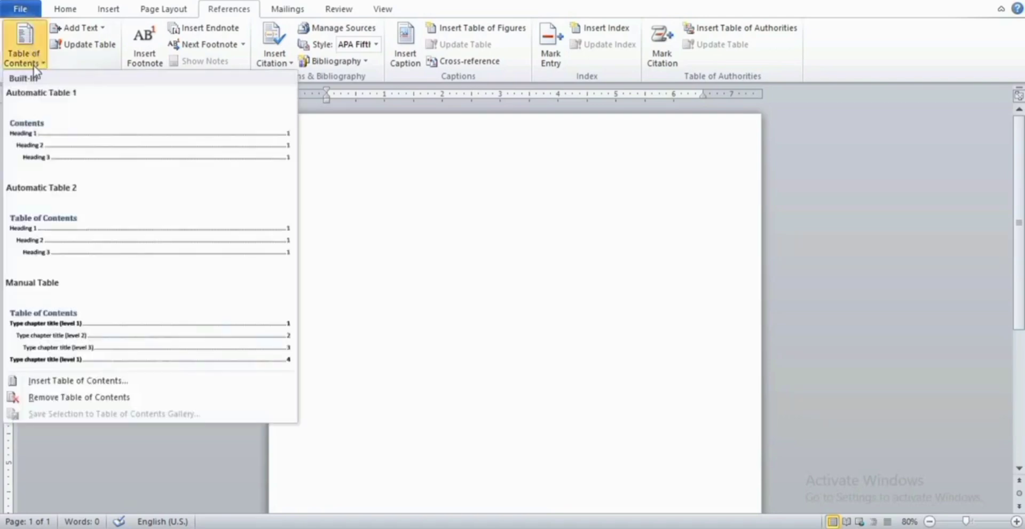
pyautogui.click(51, 143)
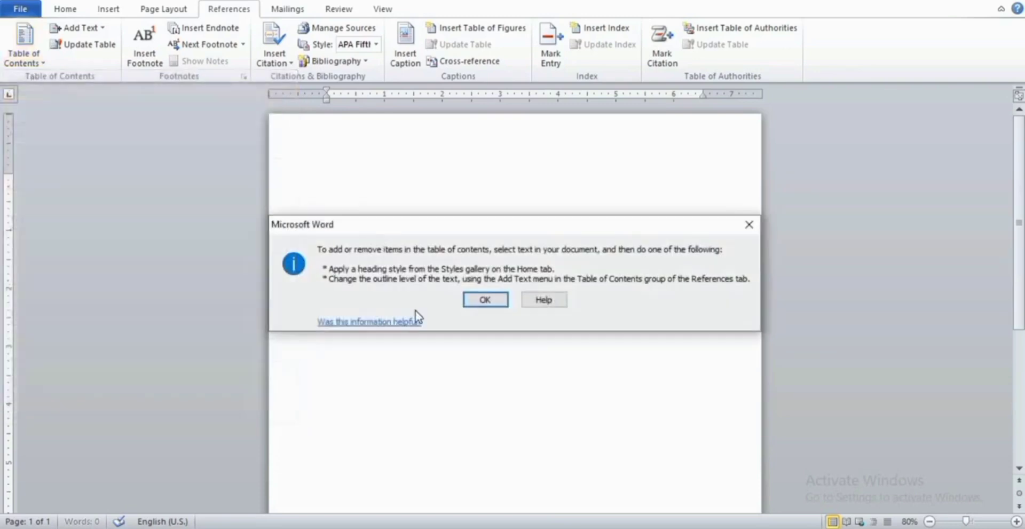
pyautogui.click(492, 305)
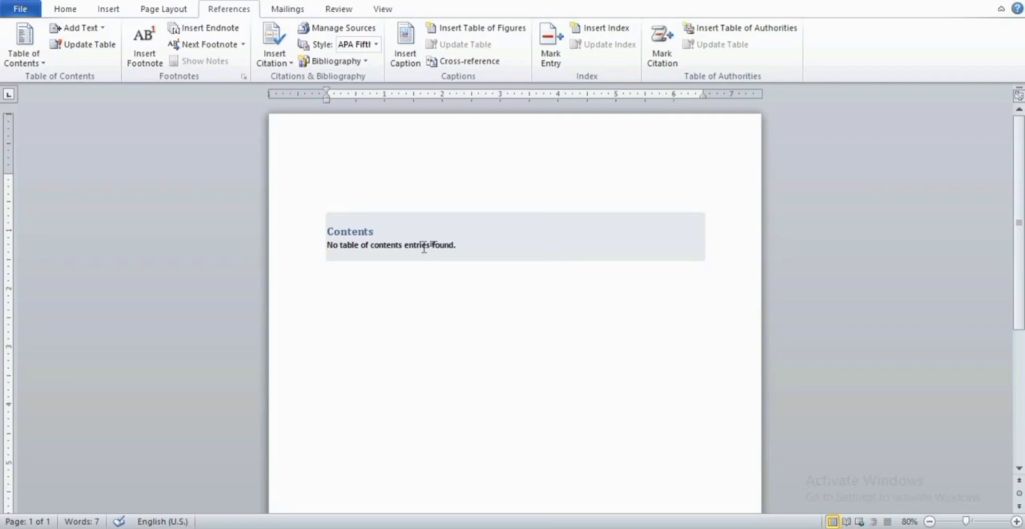
# Remove the inserted table of contents from the document.
pyautogui.click(359, 230)
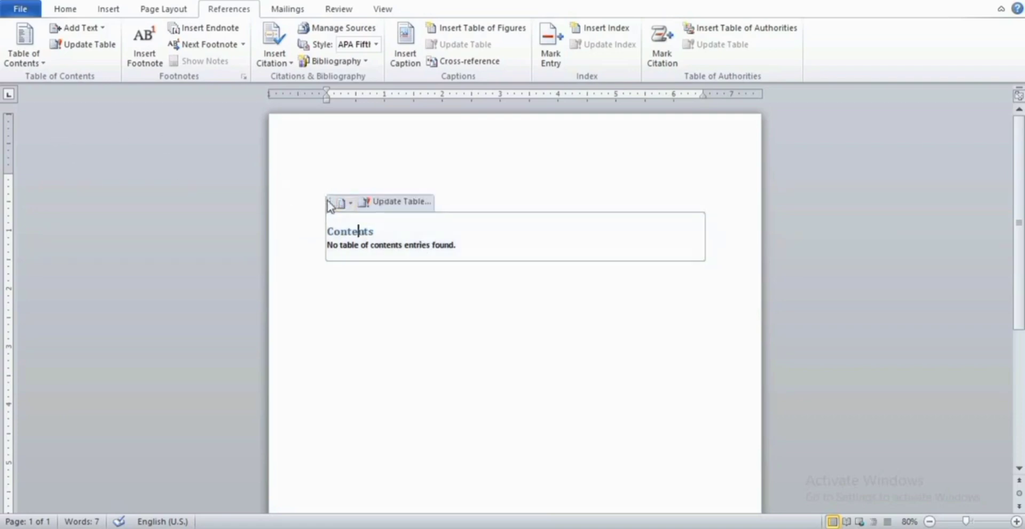
pyautogui.click(331, 206)
pyautogui.click(23, 43)
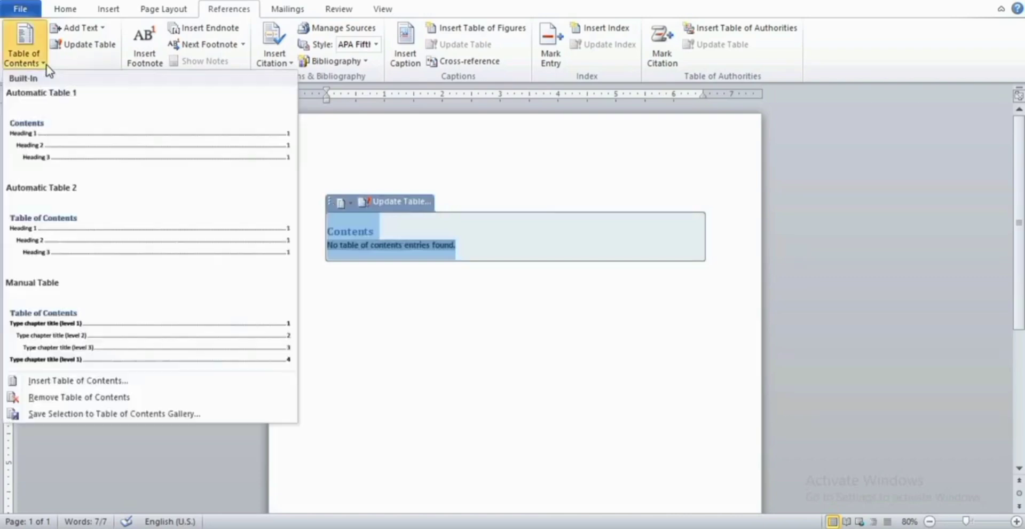
pyautogui.click(59, 399)
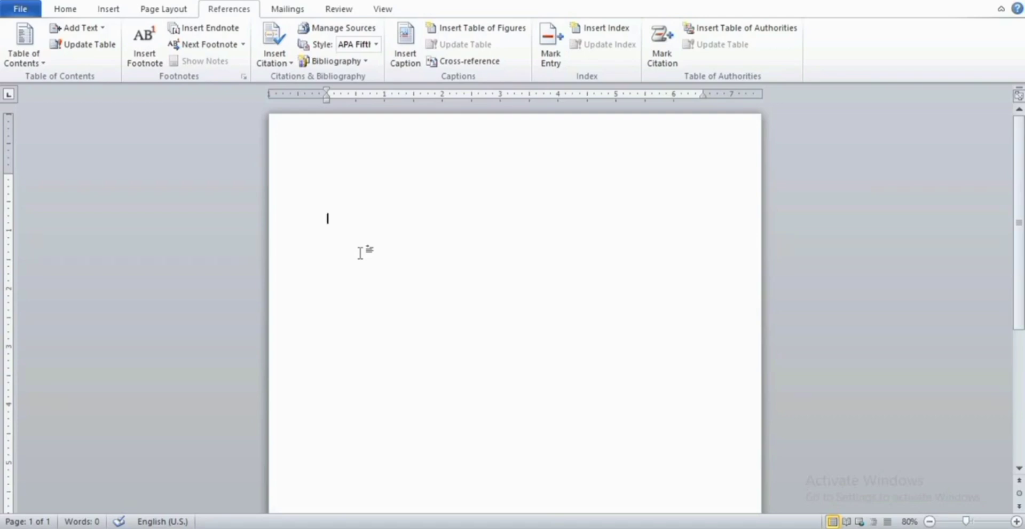
# Fill the document with sample text using =rand(50), and paste a second copy of all the text after it.
pyautogui.write('=rand(50)')
pyautogui.press('Return')
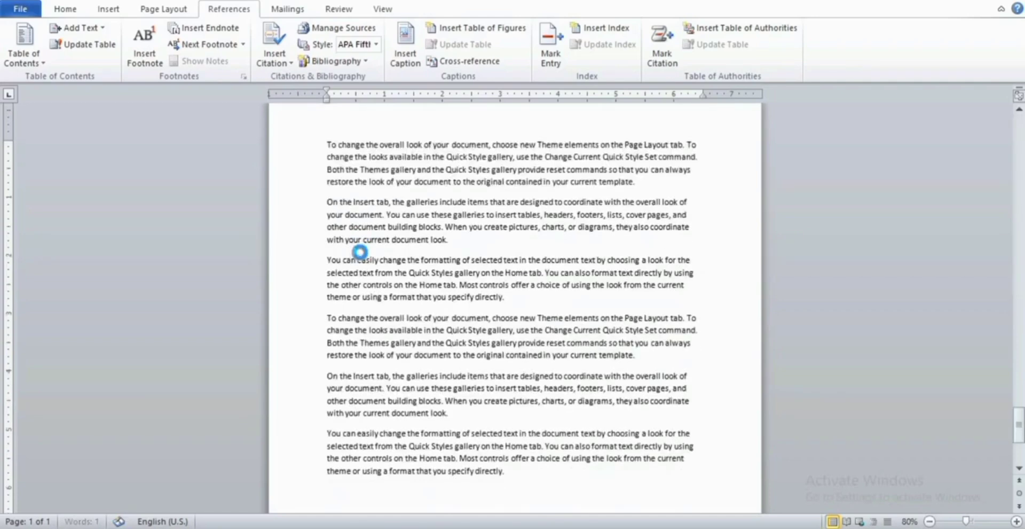
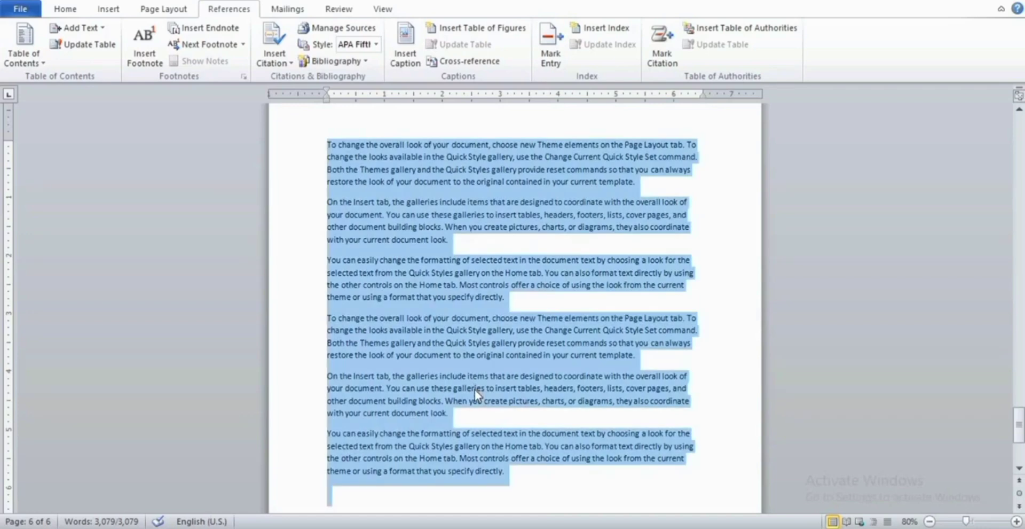
pyautogui.hotkey('ctrl', 'v')
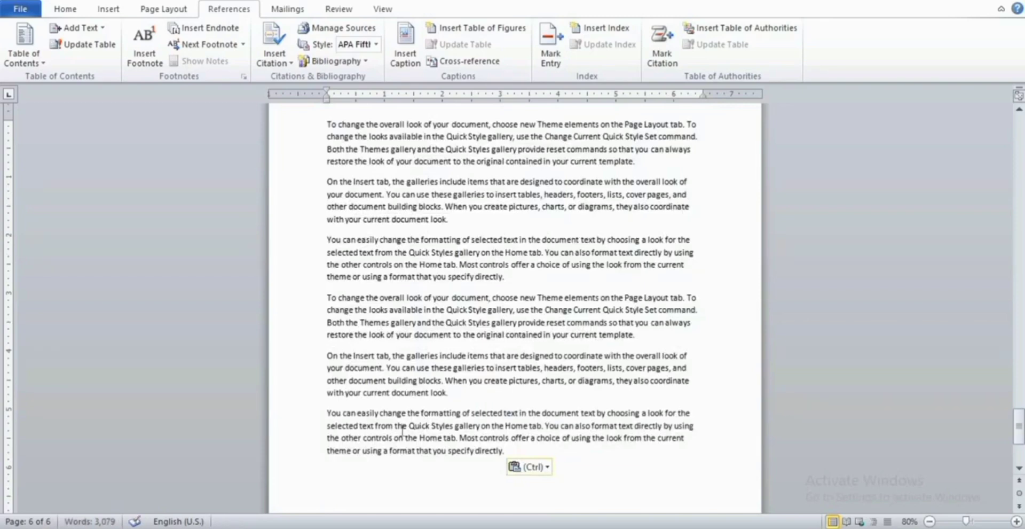
pyautogui.hotkey('ctrl', 'v')
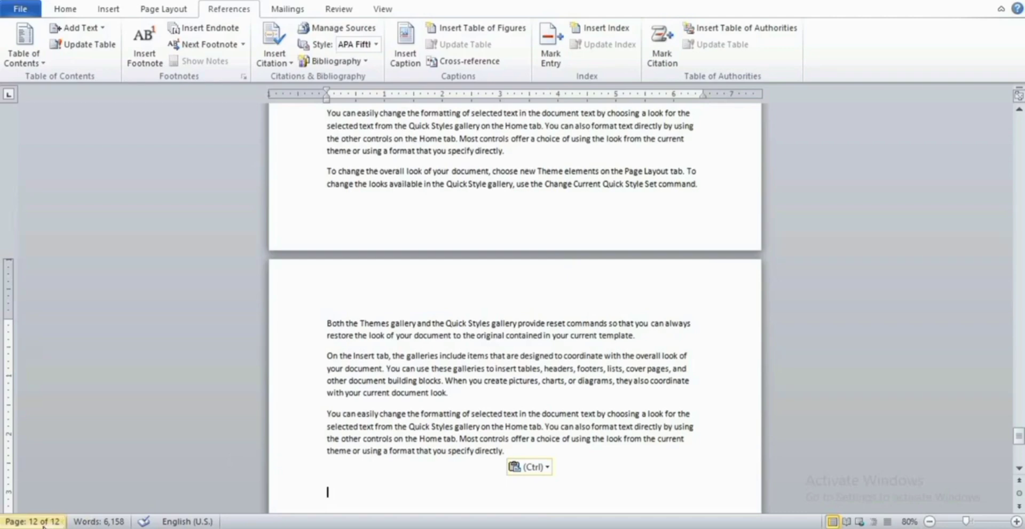
# Add the line "Chapter:1 Computer Introduction" above the first paragraph of the document.
pyautogui.scroll(5, 329, 416)
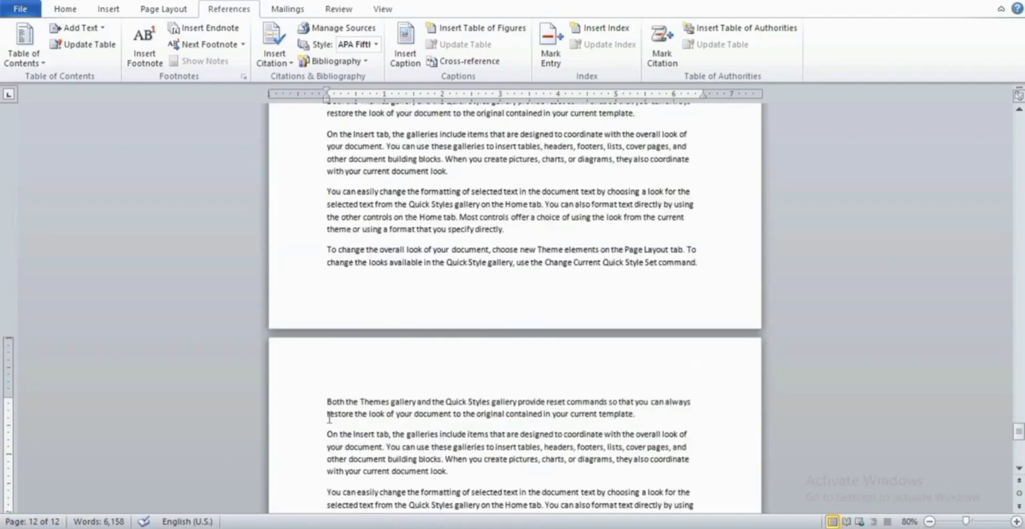
pyautogui.scroll(15, 299, 373)
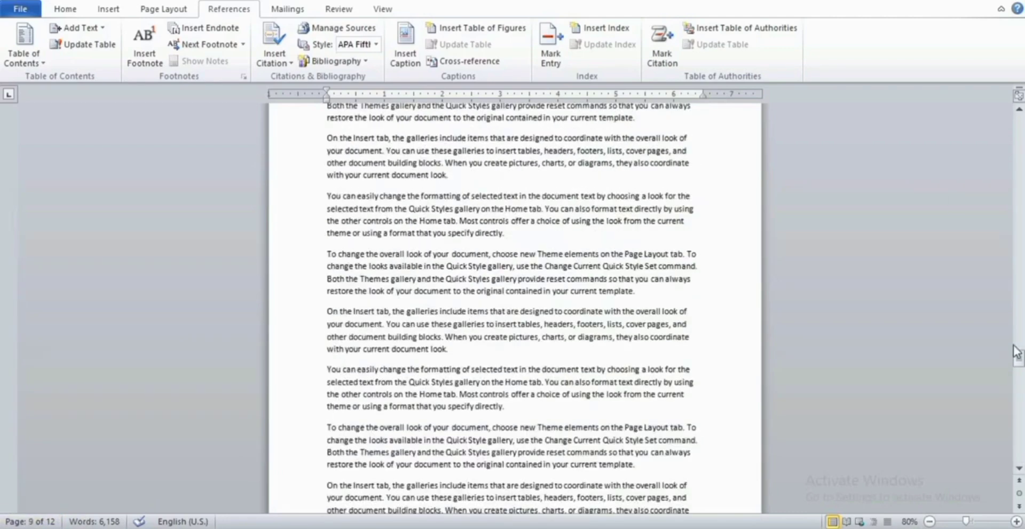
pyautogui.moveTo(1021, 364); pyautogui.dragTo(833, 214)
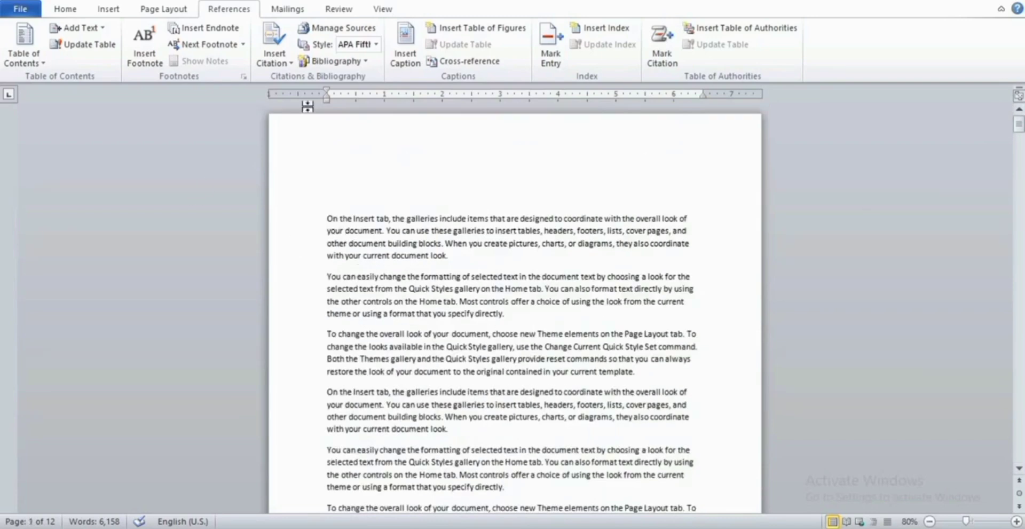
pyautogui.click(70, 10)
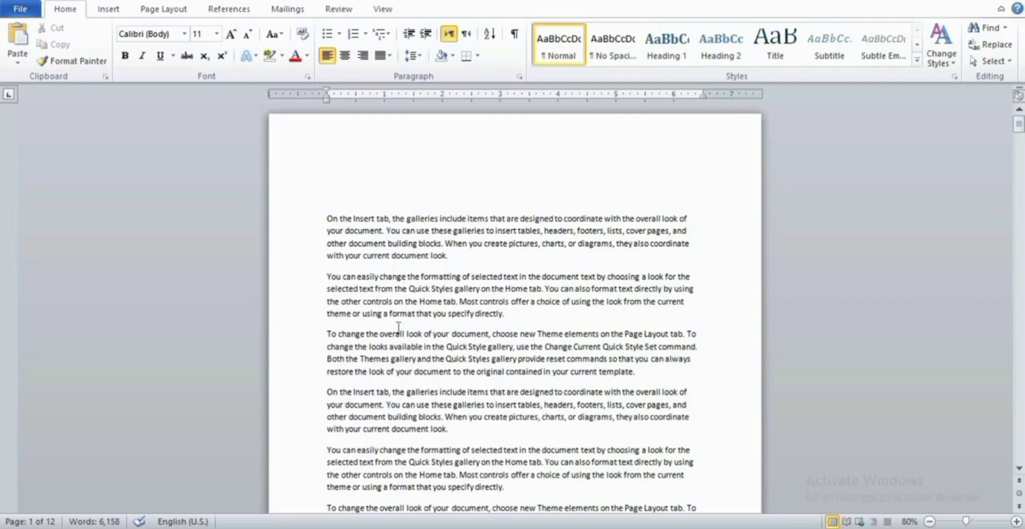
pyautogui.click(327, 206)
pyautogui.press('Return')
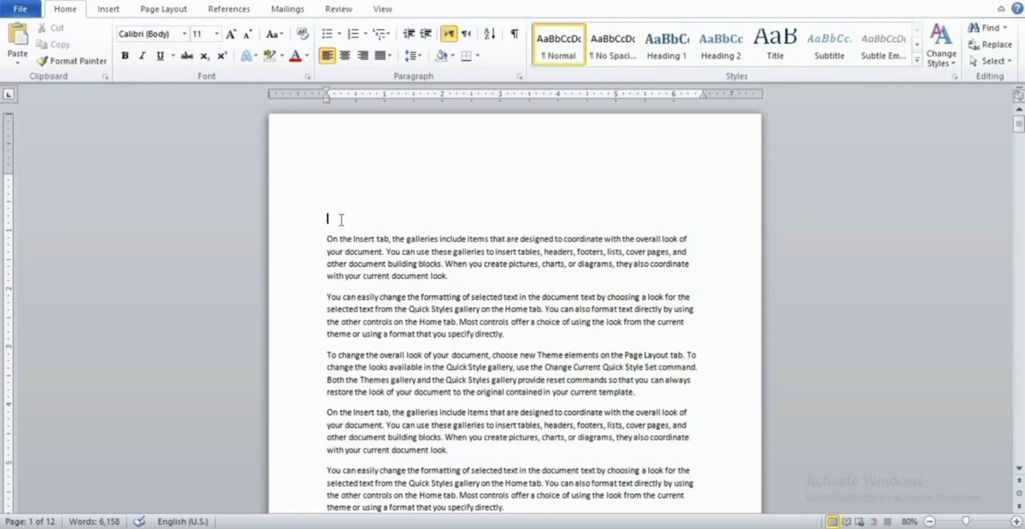
pyautogui.write('Chapter:1 Comput')
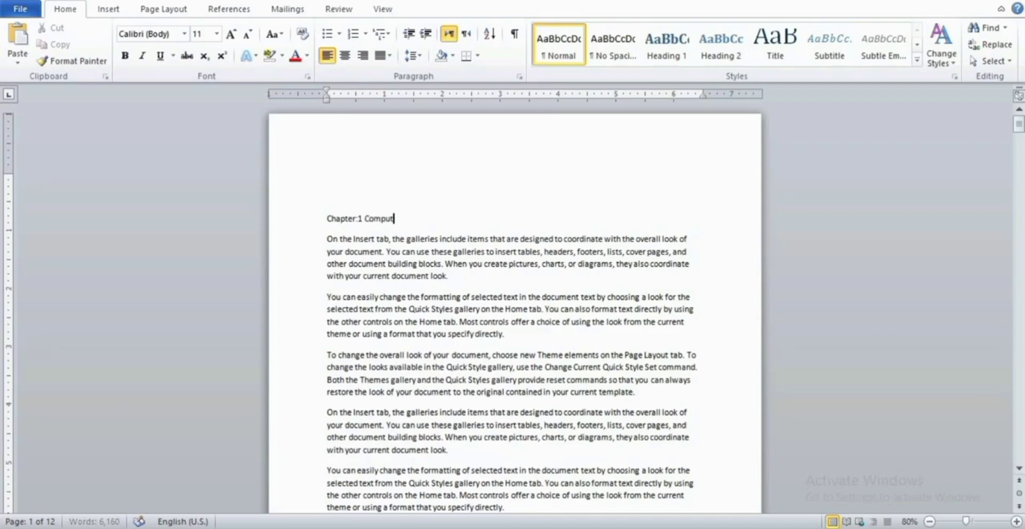
pyautogui.write('er Introduction')
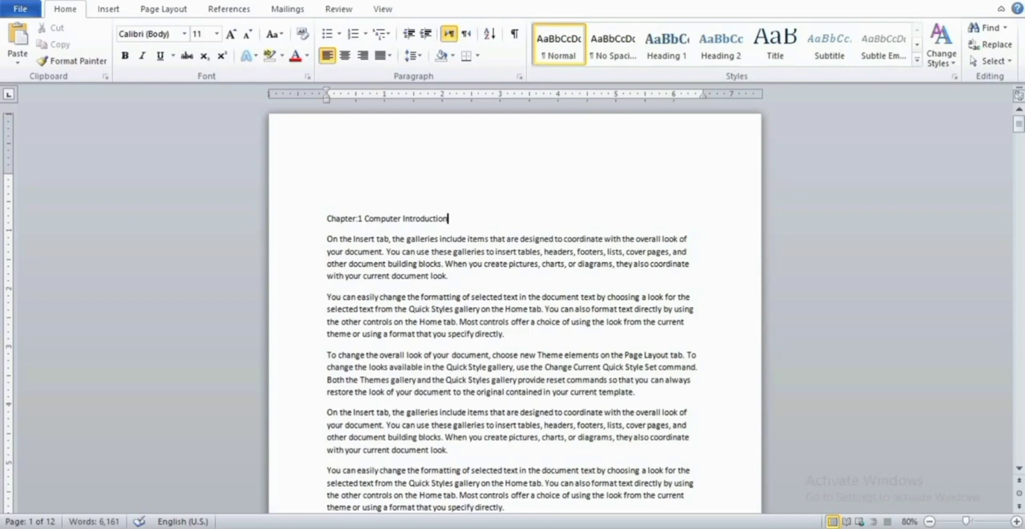
# Apply the Heading 1 style to the "Chapter:1 Computer Introduction" line and increase its font size one step.
pyautogui.tripleClick(353, 219)
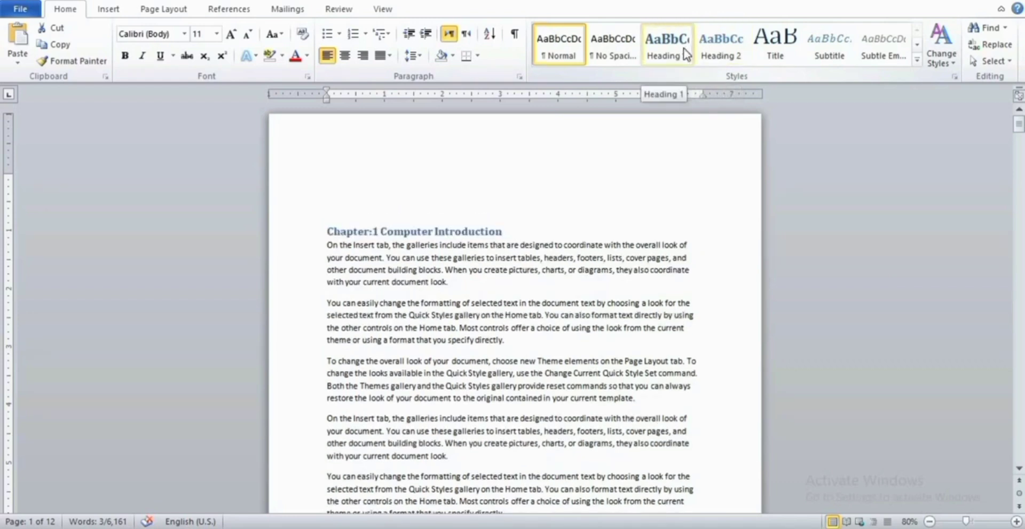
pyautogui.click(683, 48)
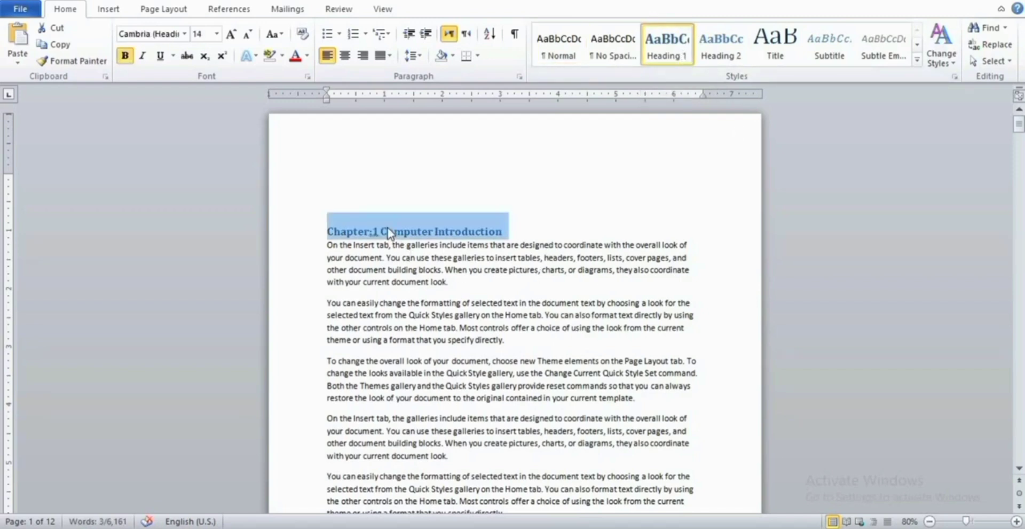
pyautogui.click(232, 35)
pyautogui.click(487, 304)
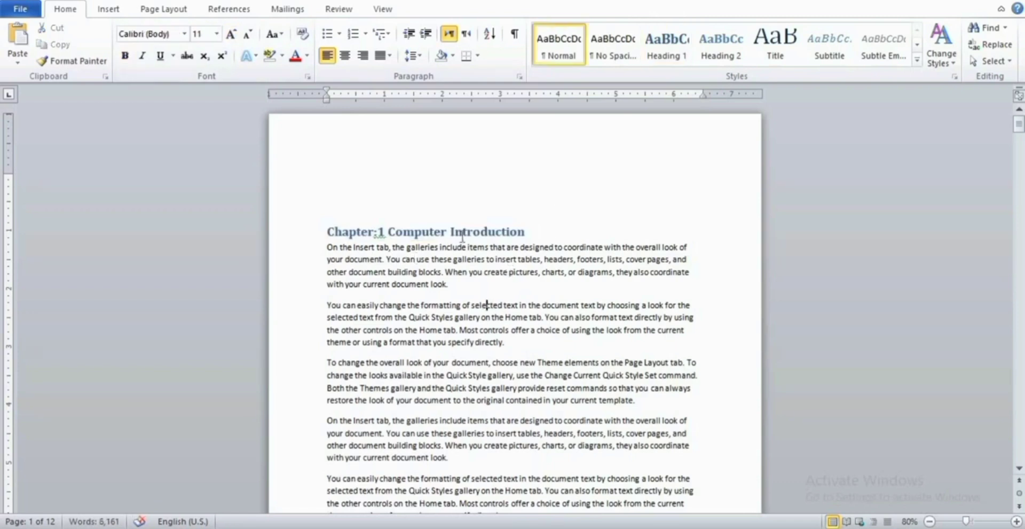
# Add "Chapter:2 Devices" above the first "To change the overall look" paragraph on page 2 and format it as Heading 1 at size 16.
pyautogui.scroll(-15, 614, 246)
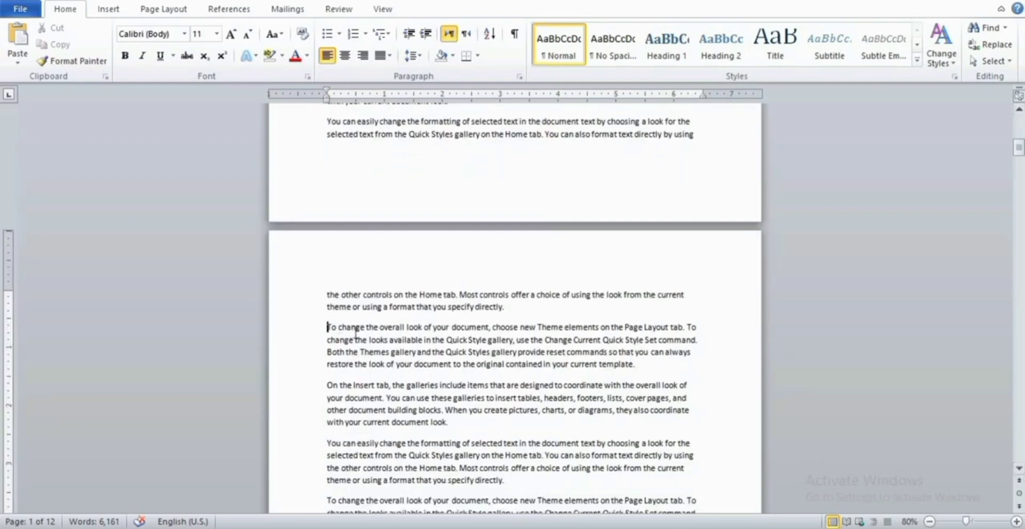
pyautogui.press('Return')
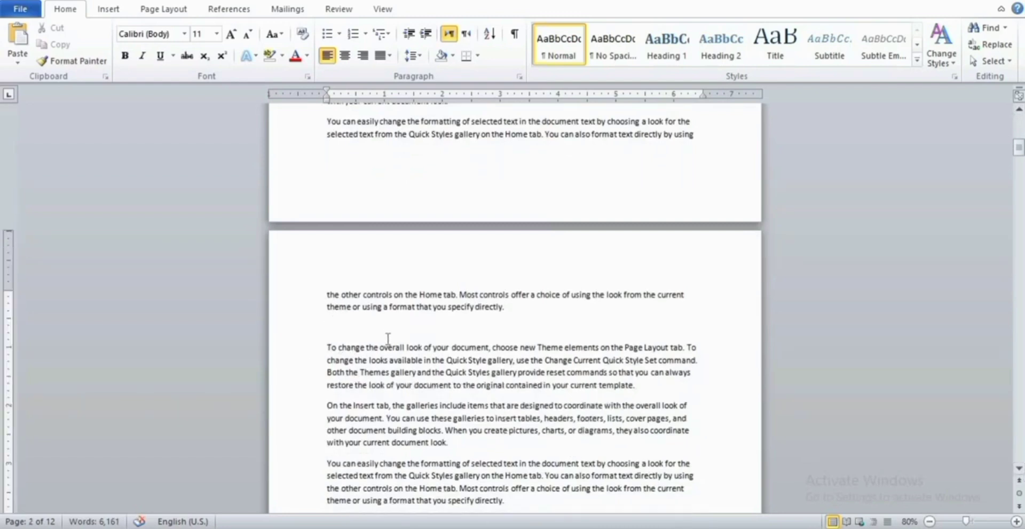
pyautogui.click(341, 329)
pyautogui.write('Chapter:2')
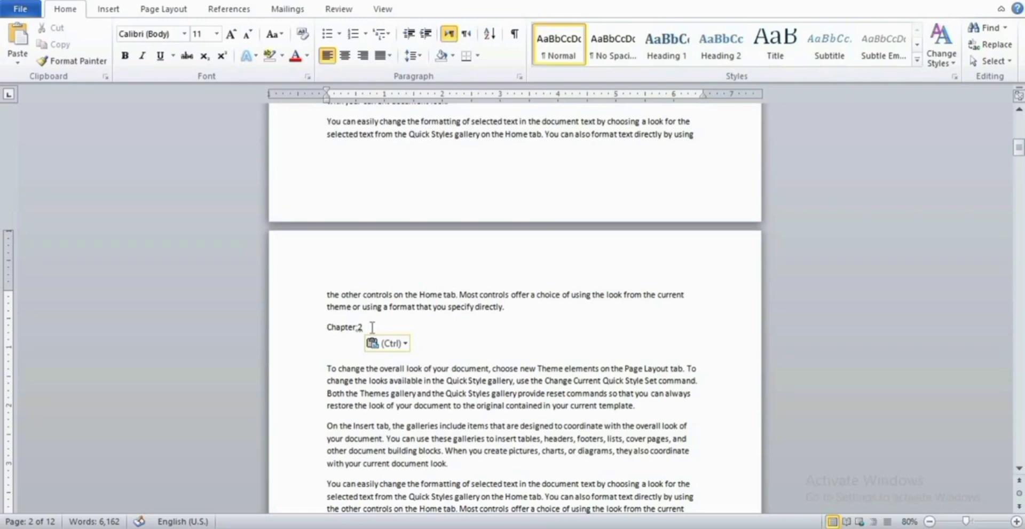
pyautogui.write('De')
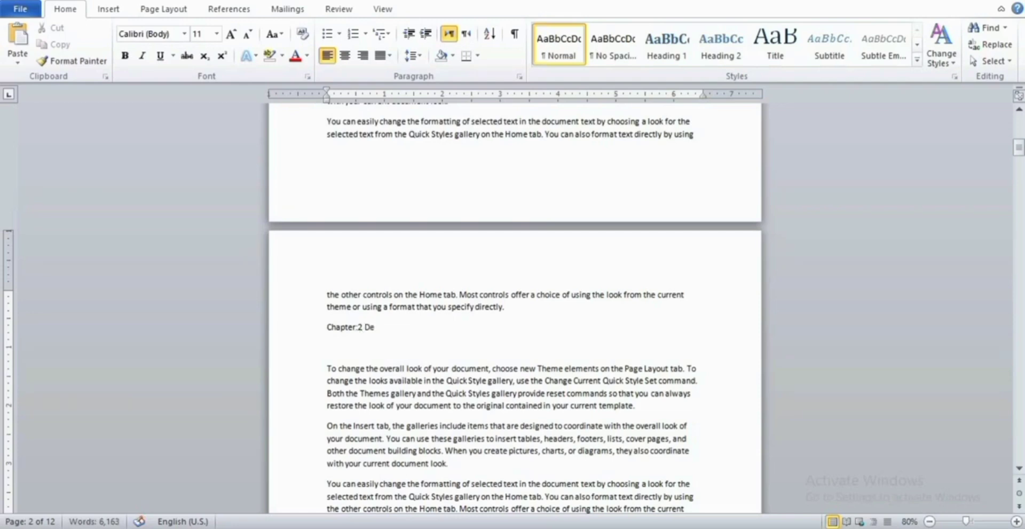
pyautogui.write('vices')
pyautogui.tripleClick(357, 332)
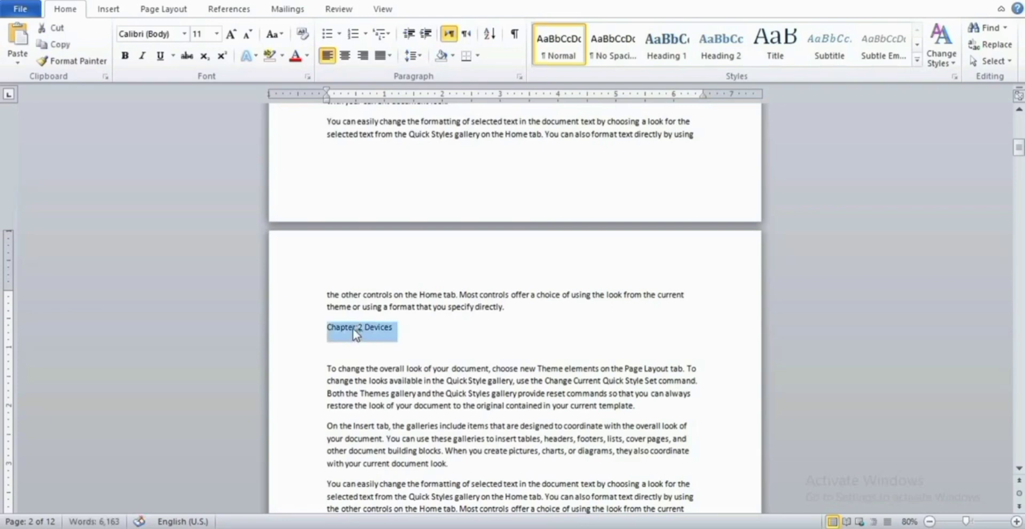
pyautogui.click(671, 43)
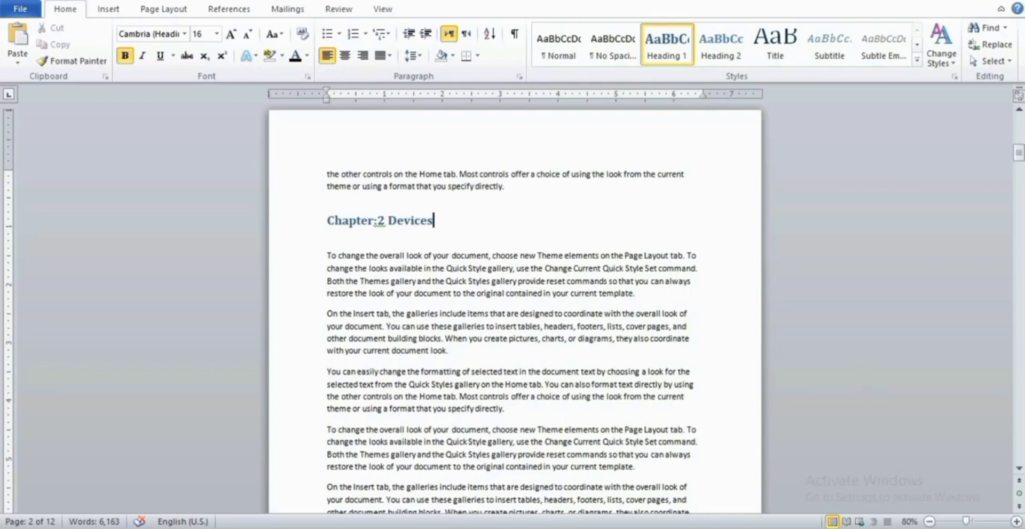
# Add the line "Chapter:3 Programing" above the first "To change the overall look" paragraph on page 3.
pyautogui.scroll(-10, 371, 294)
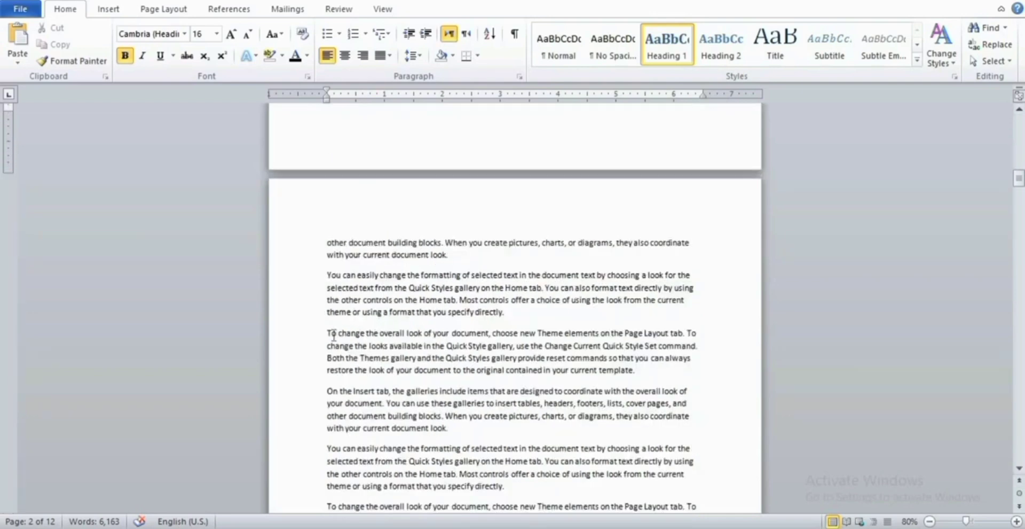
pyautogui.click(323, 333)
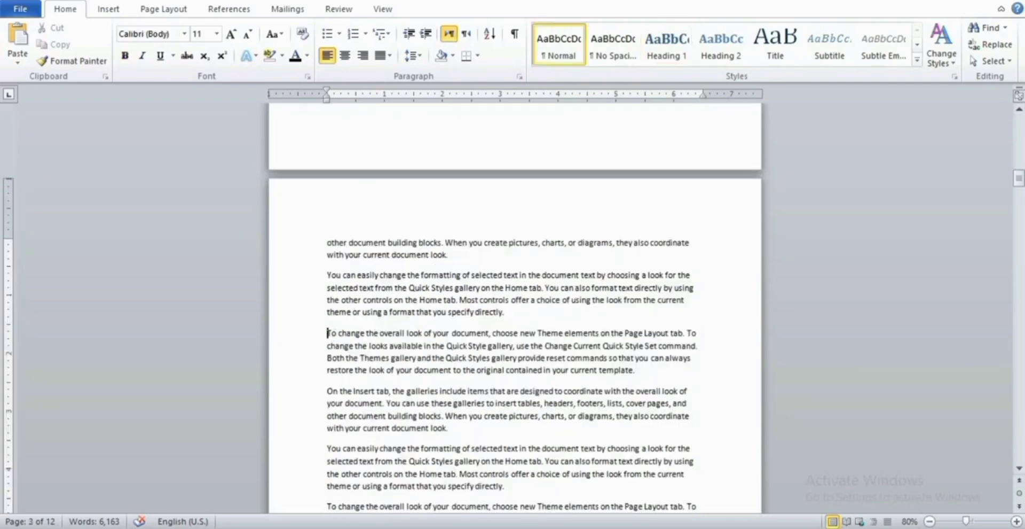
pyautogui.press('Return')
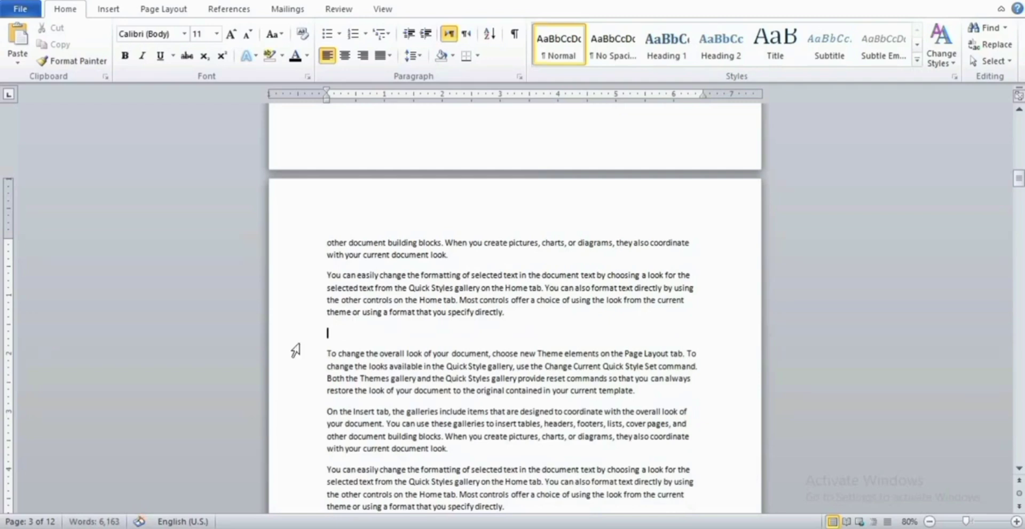
pyautogui.write('Chapter 2')
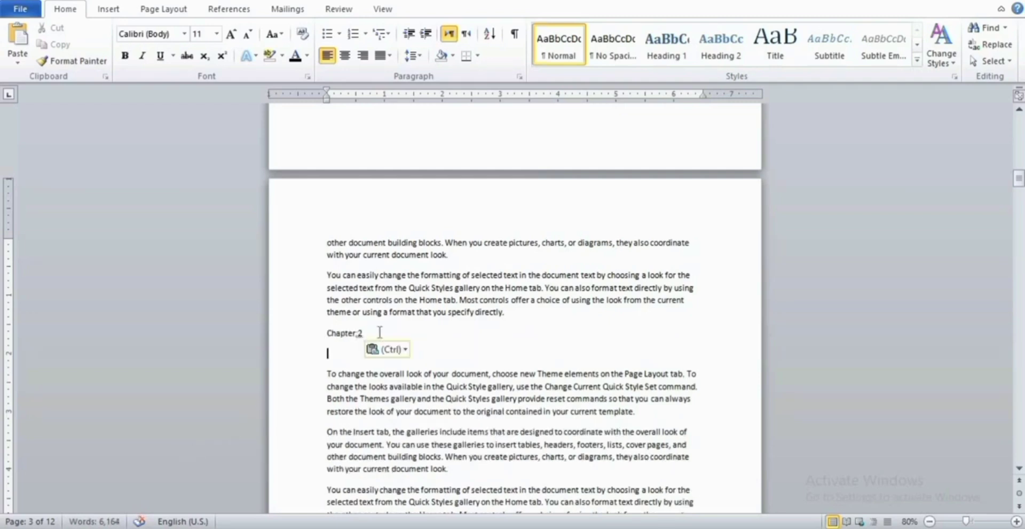
pyautogui.doubleClick(360, 333)
pyautogui.write('3 Pr')
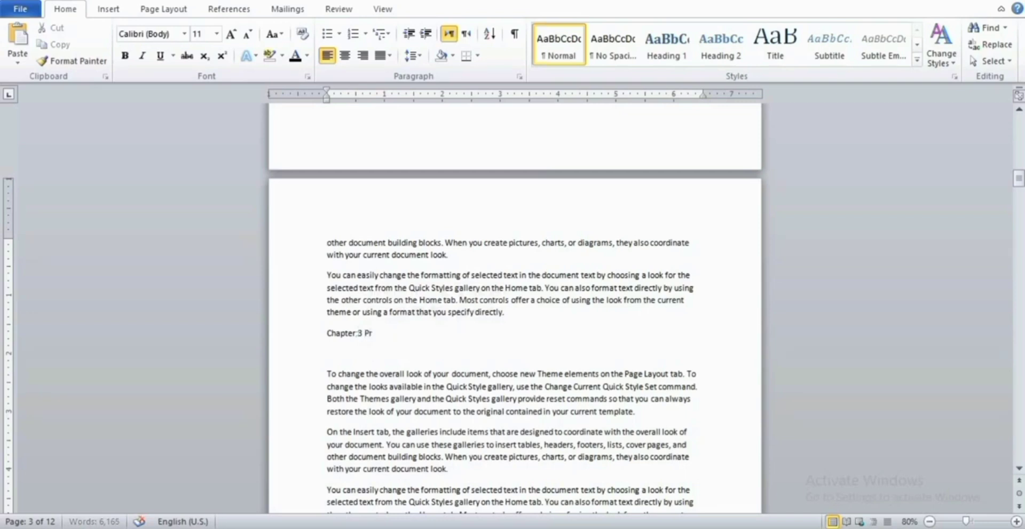
pyautogui.write('ograming')
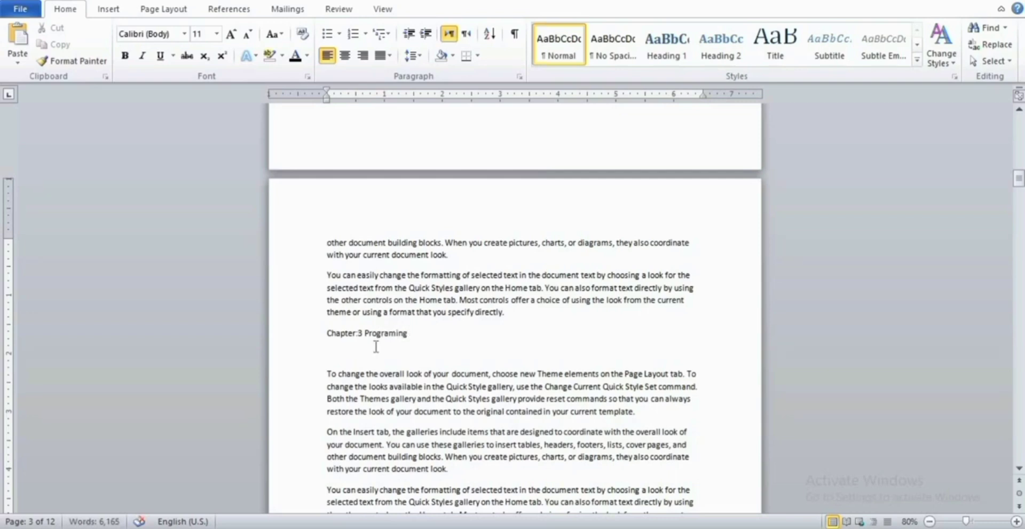
# Apply the Heading 1 style to the "Chapter:3 Programing" line and increase its font size to 16.
pyautogui.tripleClick(360, 333)
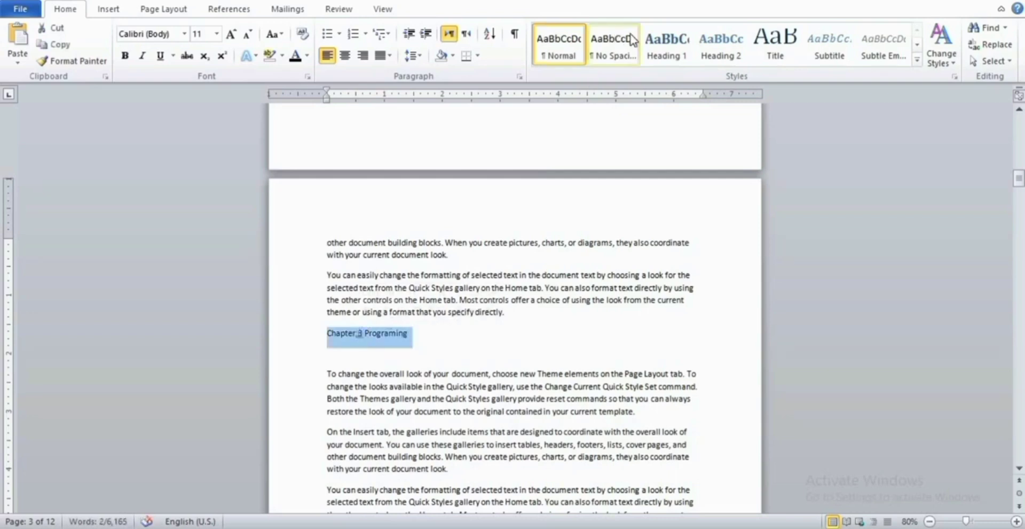
pyautogui.click(690, 47)
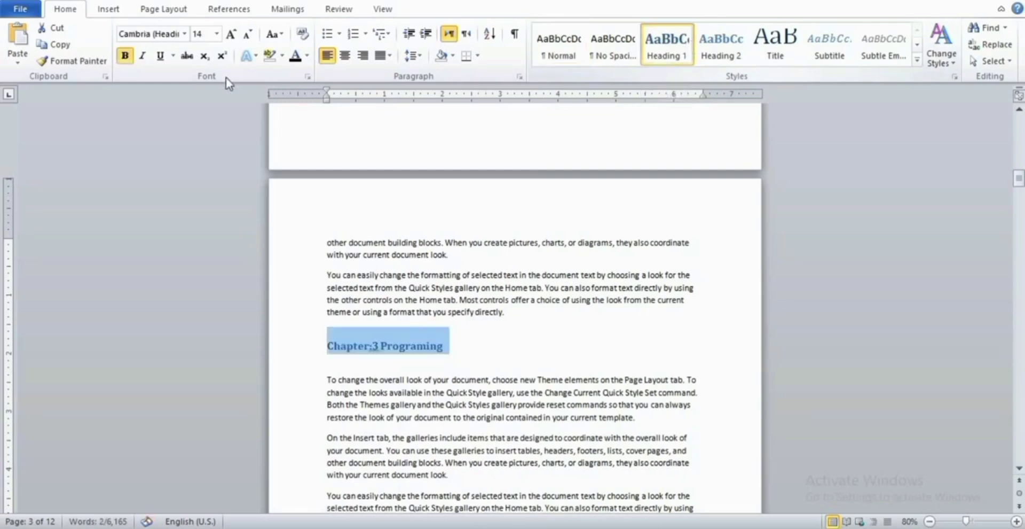
pyautogui.click(243, 33)
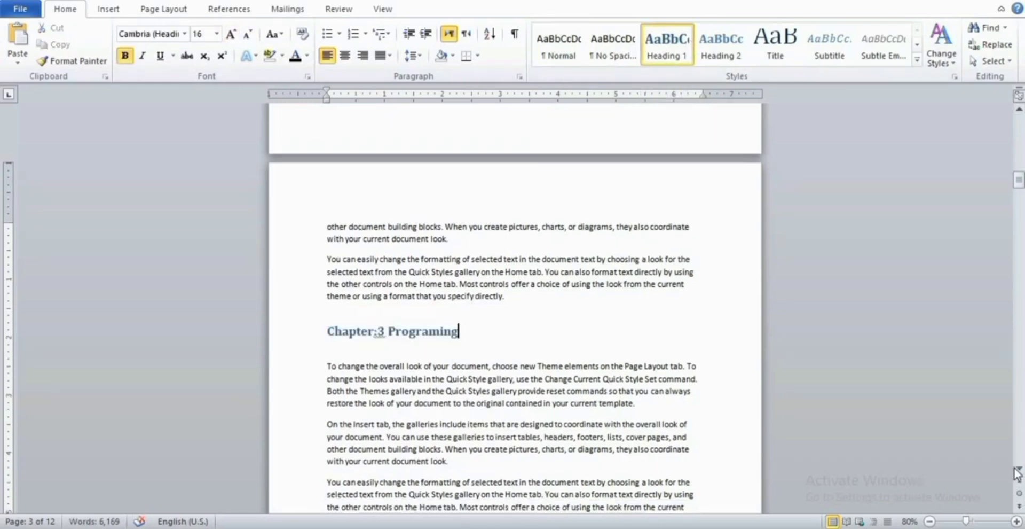
# Add an empty line and a page break above the "Chapter:1 Computer Introduction" heading to leave a blank first page.
pyautogui.moveTo(1019, 470); pyautogui.dragTo(1020, 470)
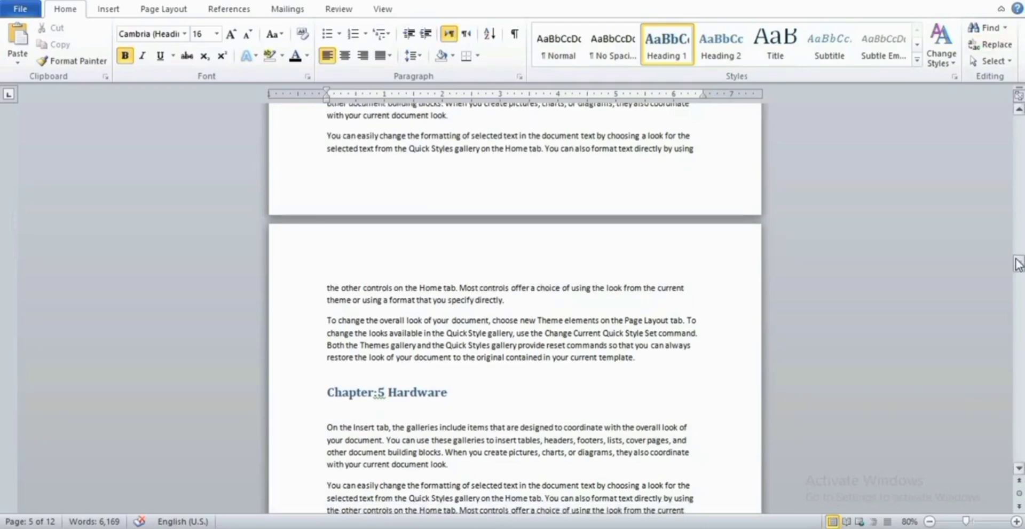
pyautogui.moveTo(1020, 265); pyautogui.dragTo(1021, 124)
pyautogui.click(353, 210)
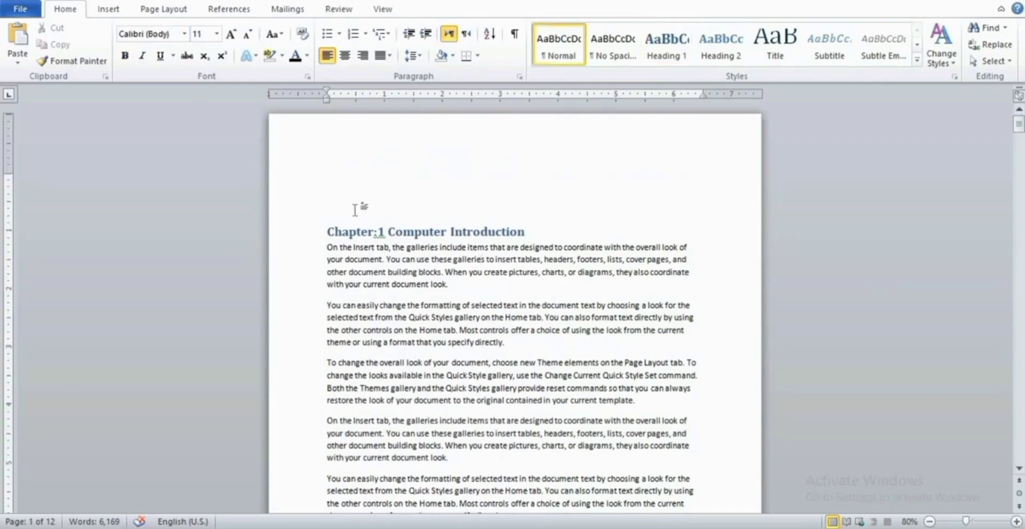
pyautogui.press('Return')
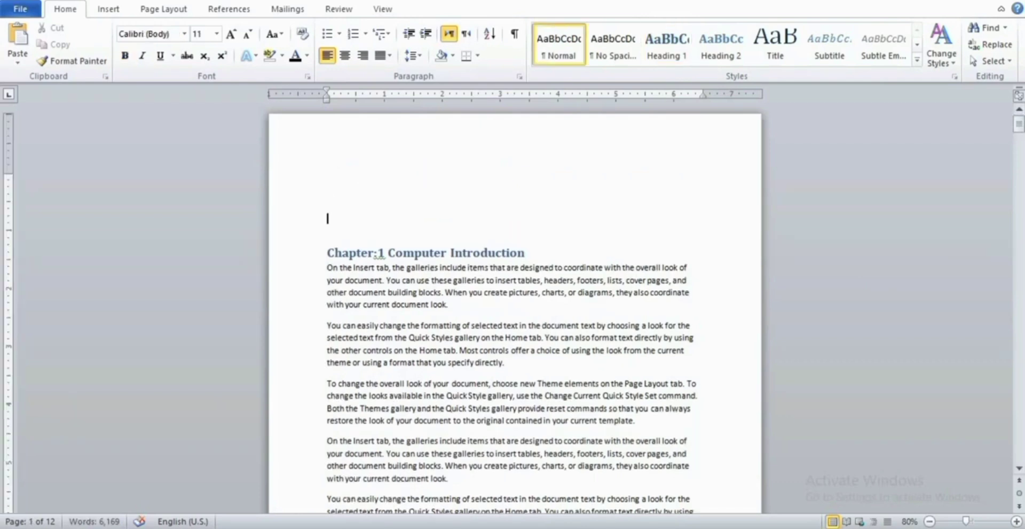
pyautogui.hotkey('ctrl', 'Return')
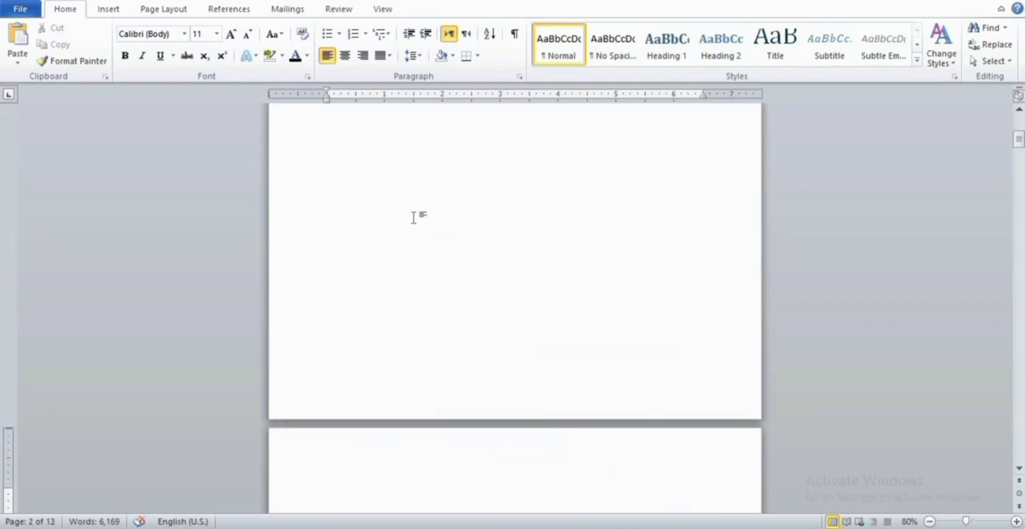
# Insert an Automatic Table 1 table of contents at the start of the blank first page.
pyautogui.scroll(3, 413, 217)
pyautogui.scroll(-15, 413, 216)
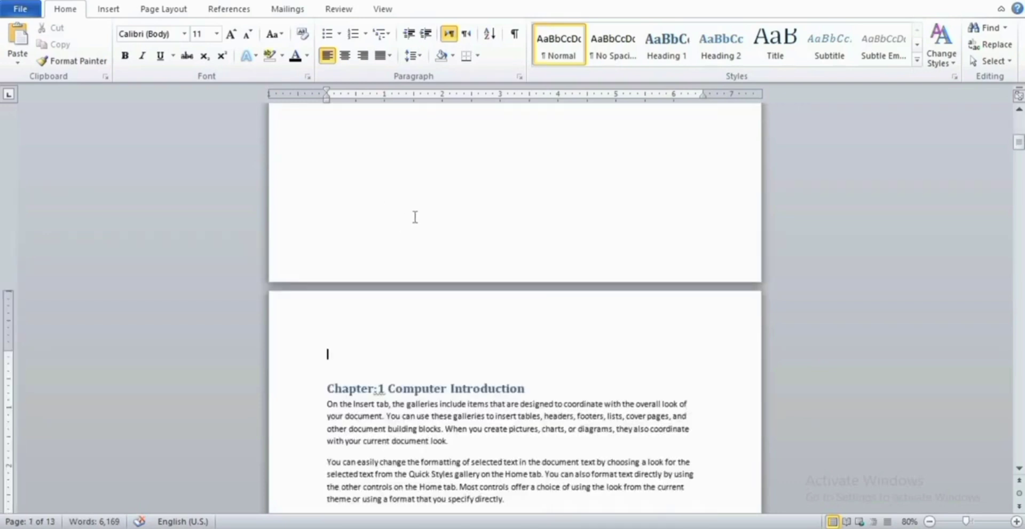
pyautogui.scroll(15, 413, 216)
pyautogui.scroll(-12, 414, 216)
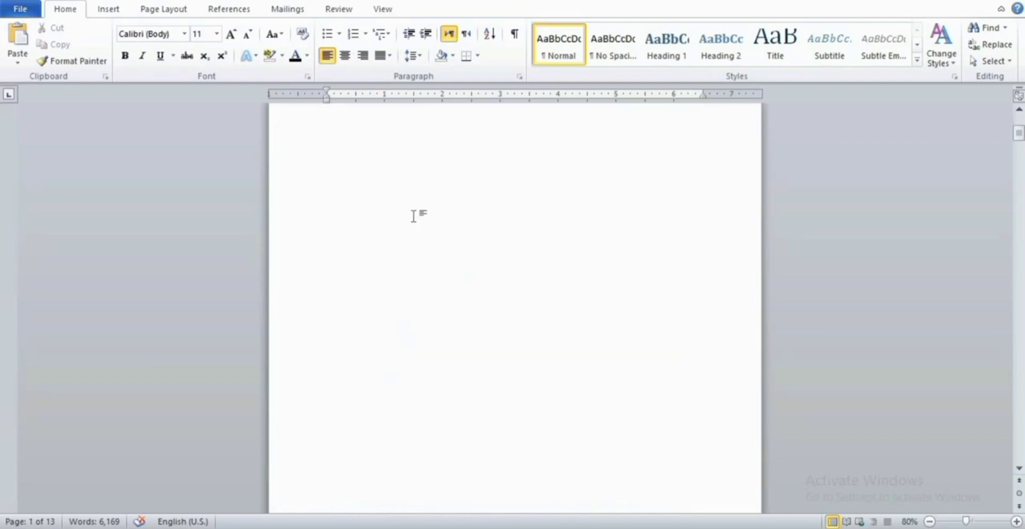
pyautogui.scroll(12, 415, 216)
pyautogui.scroll(4, 415, 216)
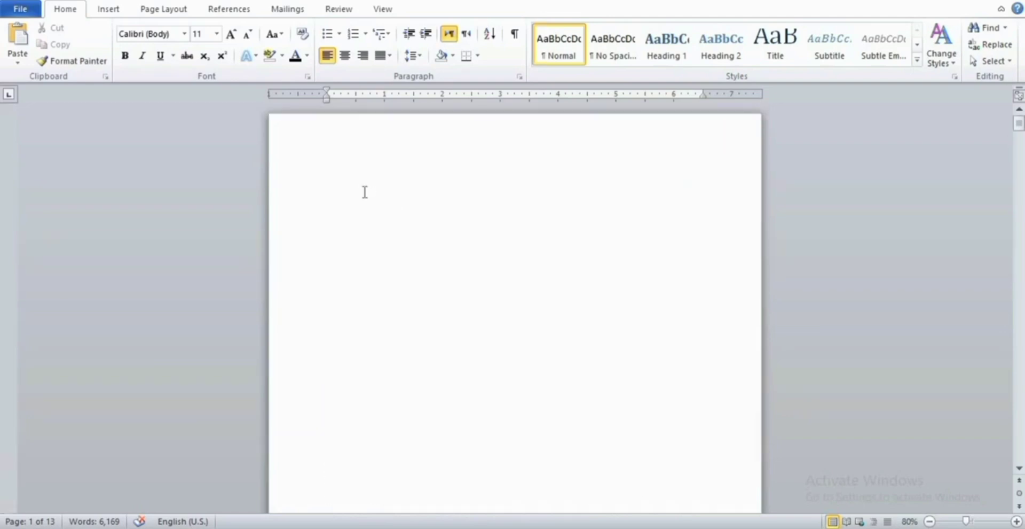
pyautogui.click(365, 192)
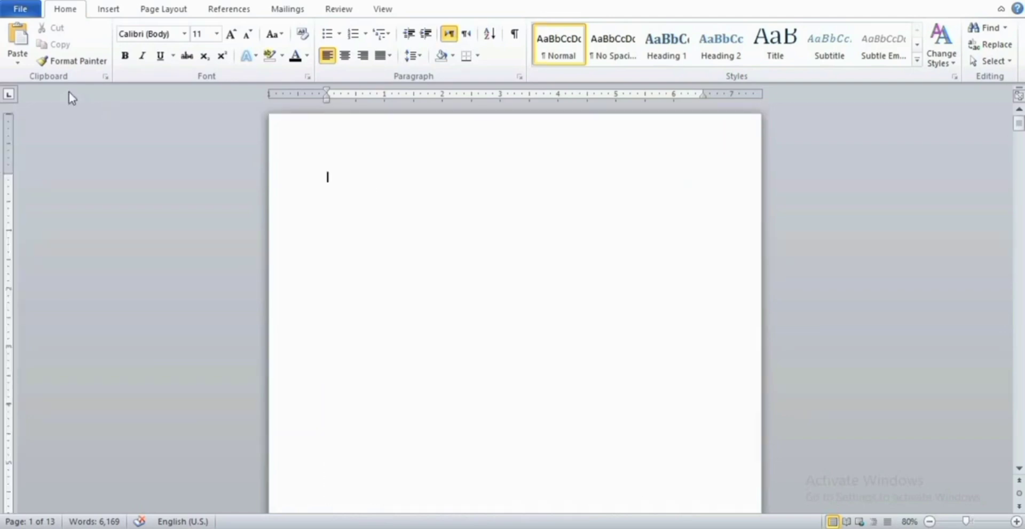
pyautogui.click(220, 11)
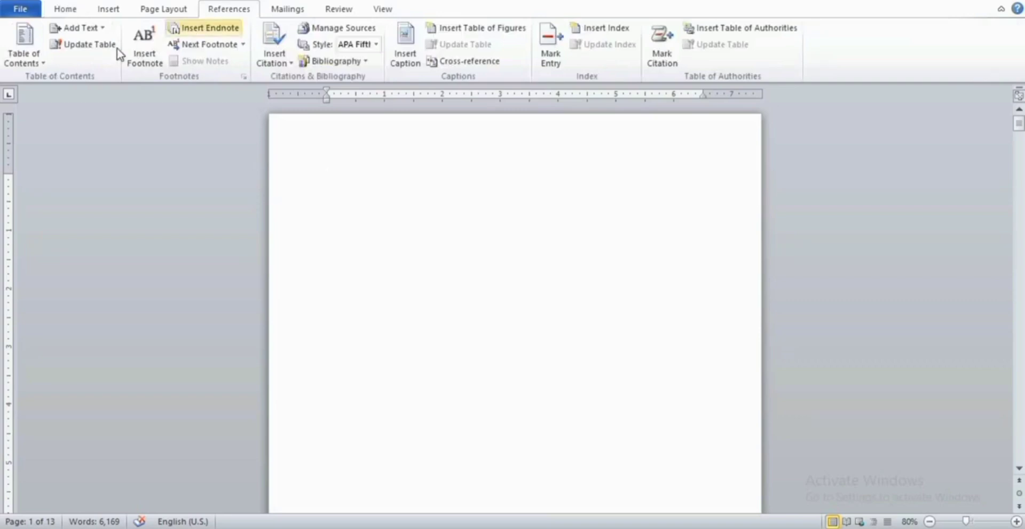
pyautogui.click(26, 57)
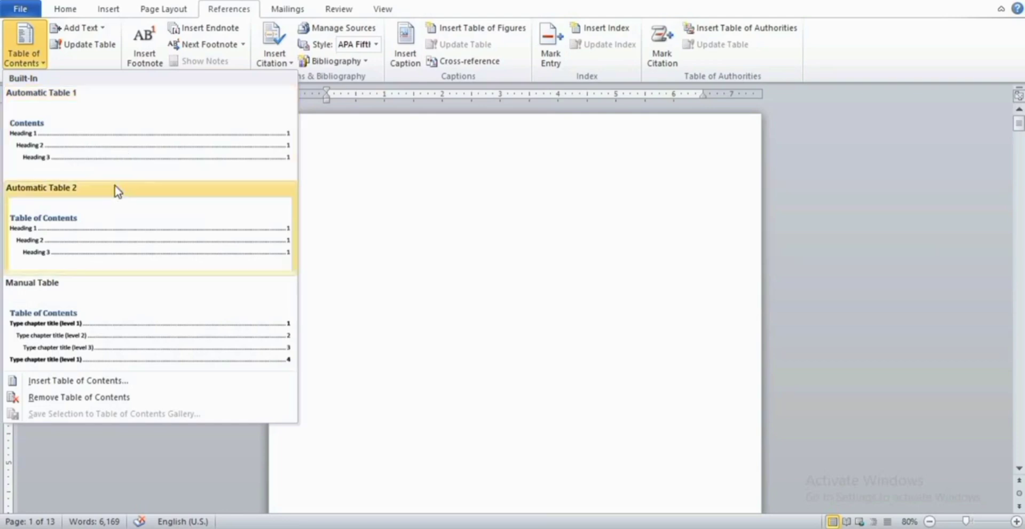
pyautogui.click(118, 146)
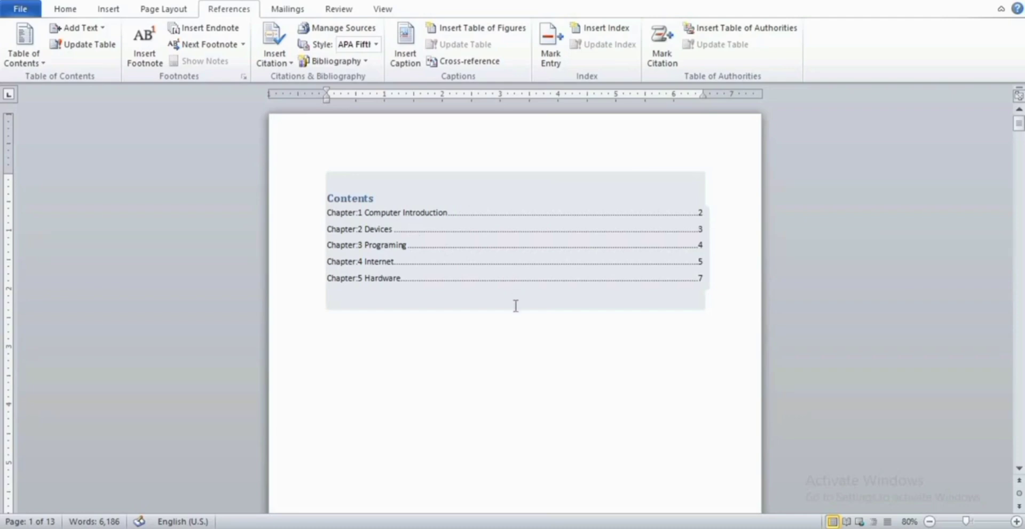
# Extend the table of contents title to "Contents of Computer" and center it.
pyautogui.click(380, 198)
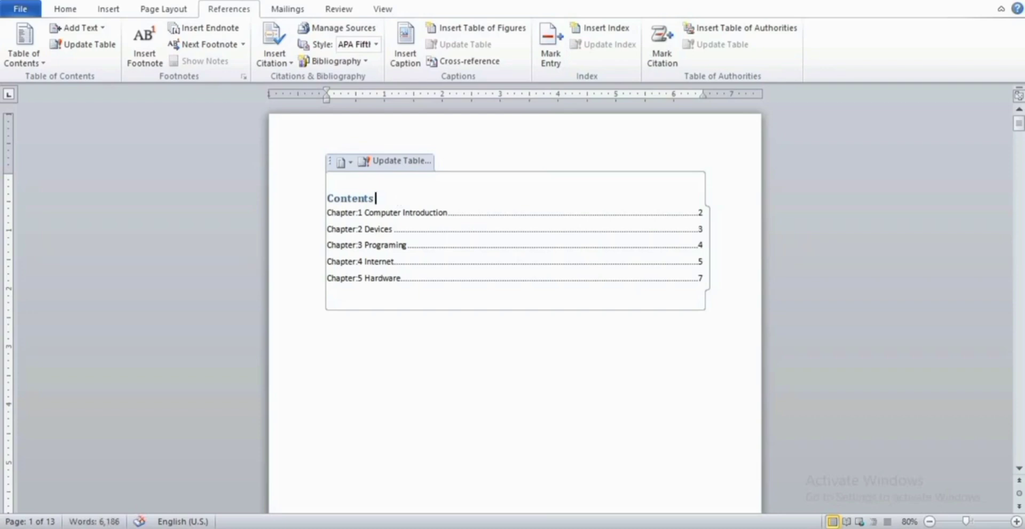
pyautogui.write('of Co')
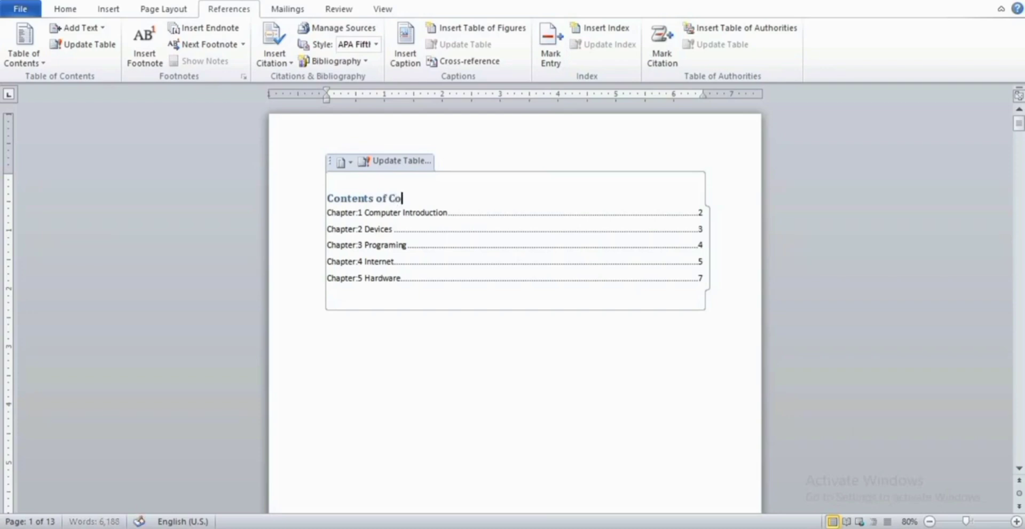
pyautogui.write('mputer')
pyautogui.click(328, 201)
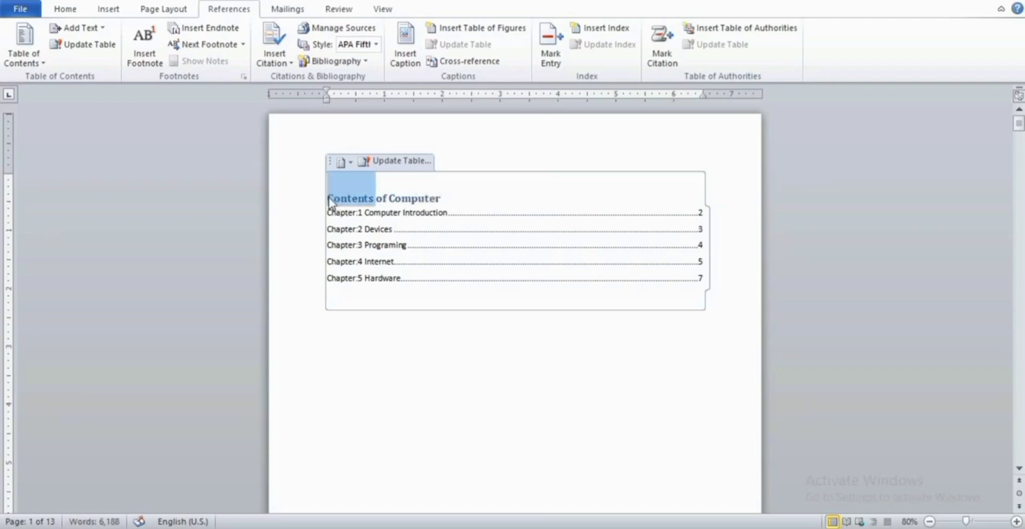
pyautogui.click(384, 175)
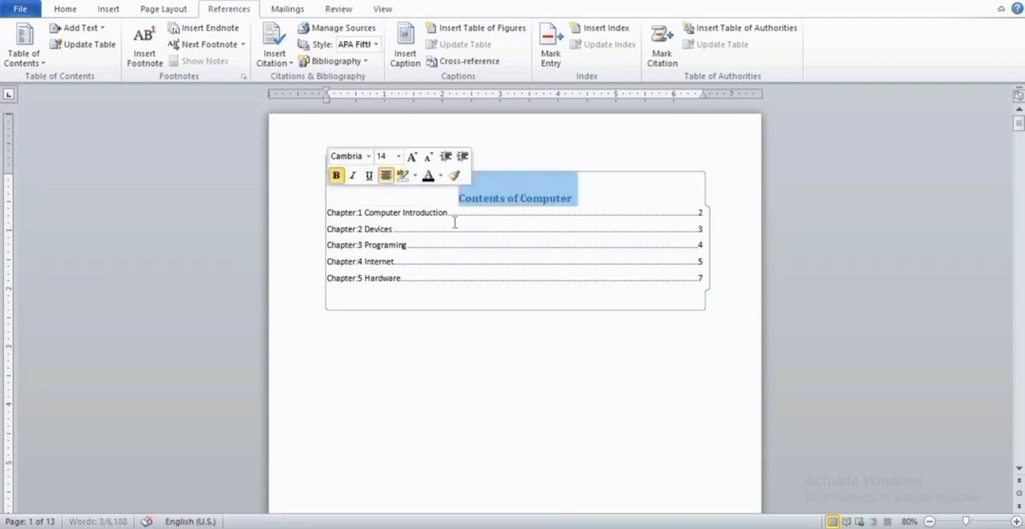
pyautogui.click(523, 272)
pyautogui.click(501, 197)
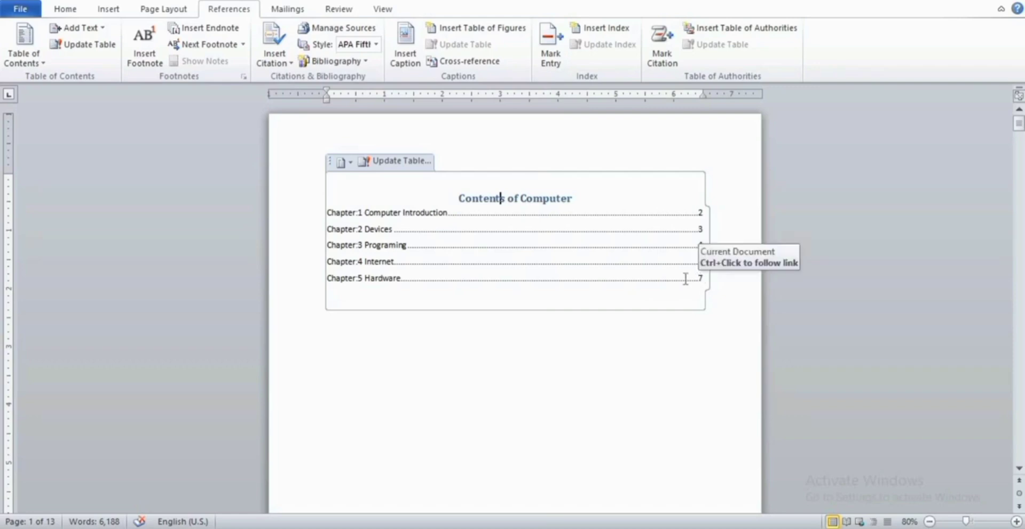
# Follow the Chapter:5 Hardware and Chapter:3 Programing links in the table of contents, returning to the first page after each.
pyautogui.keyDown('ctrl'); pyautogui.click(388, 279); pyautogui.keyUp('ctrl')
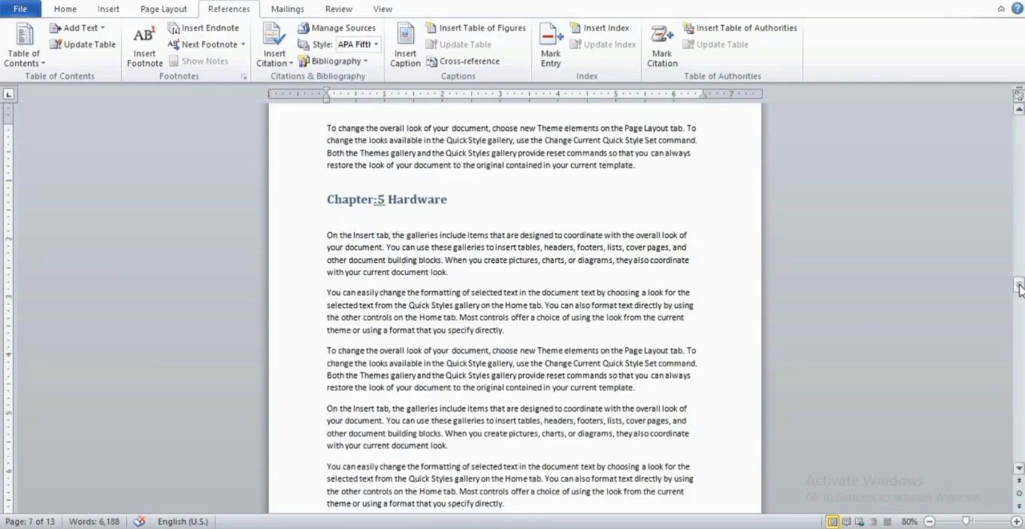
pyautogui.moveTo(1019, 285); pyautogui.dragTo(1021, 120)
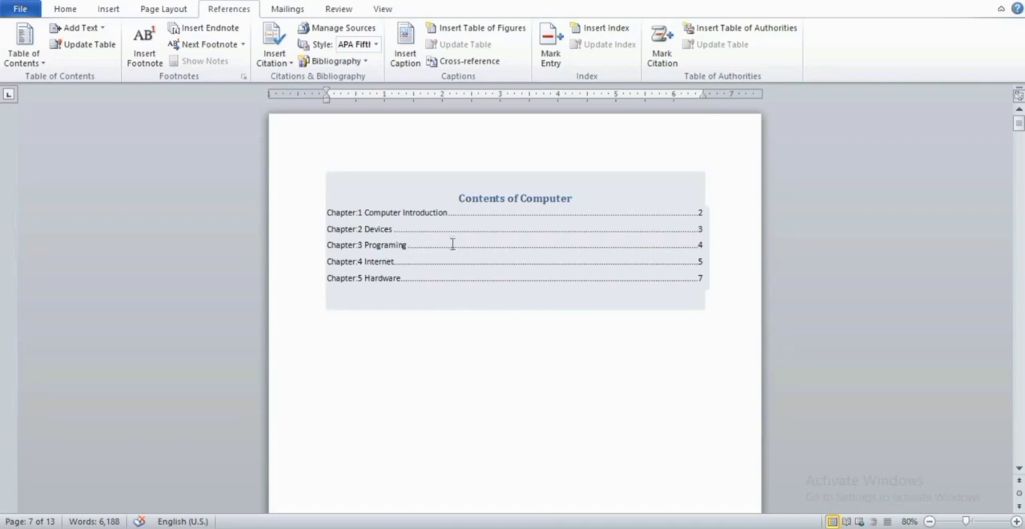
pyautogui.click(408, 247)
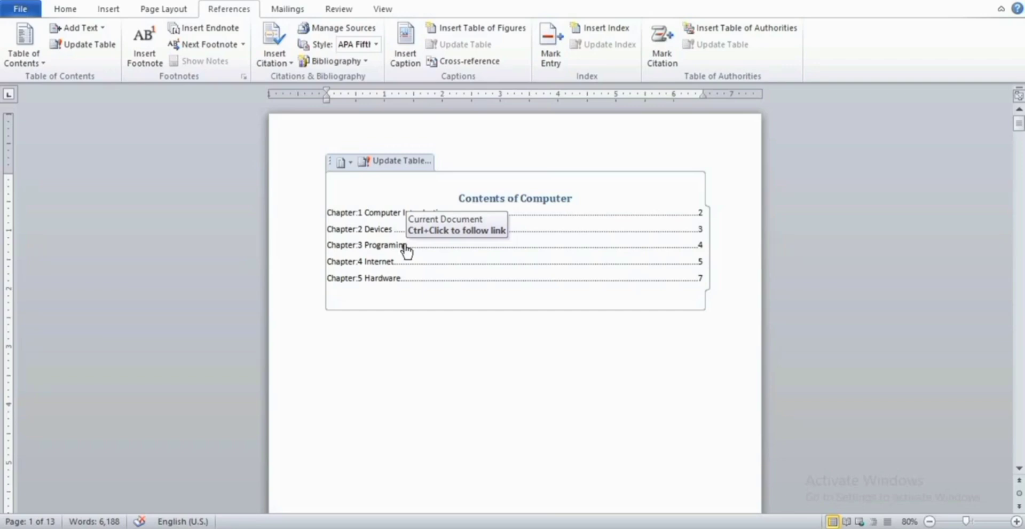
pyautogui.keyDown('ctrl'); pyautogui.click(405, 246); pyautogui.keyUp('ctrl')
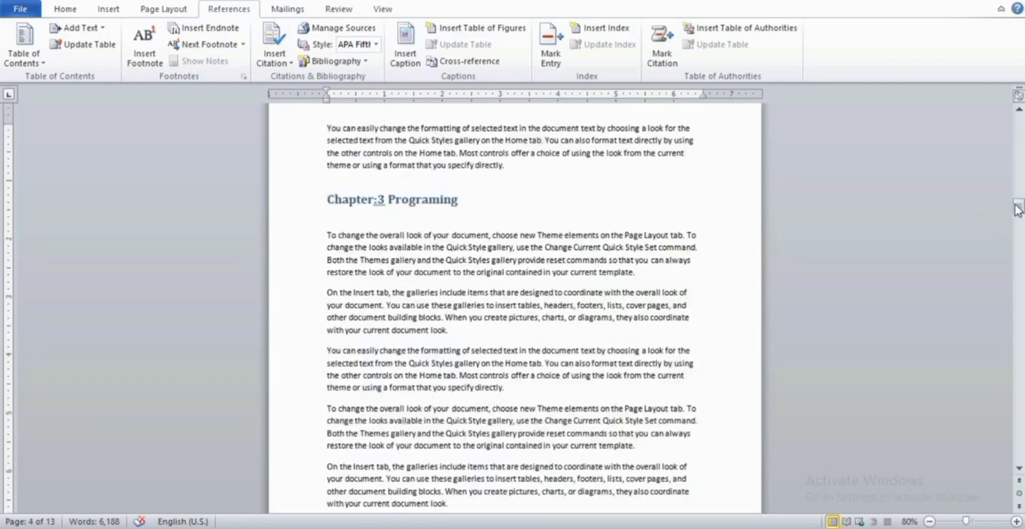
pyautogui.moveTo(1018, 206); pyautogui.dragTo(1014, 115)
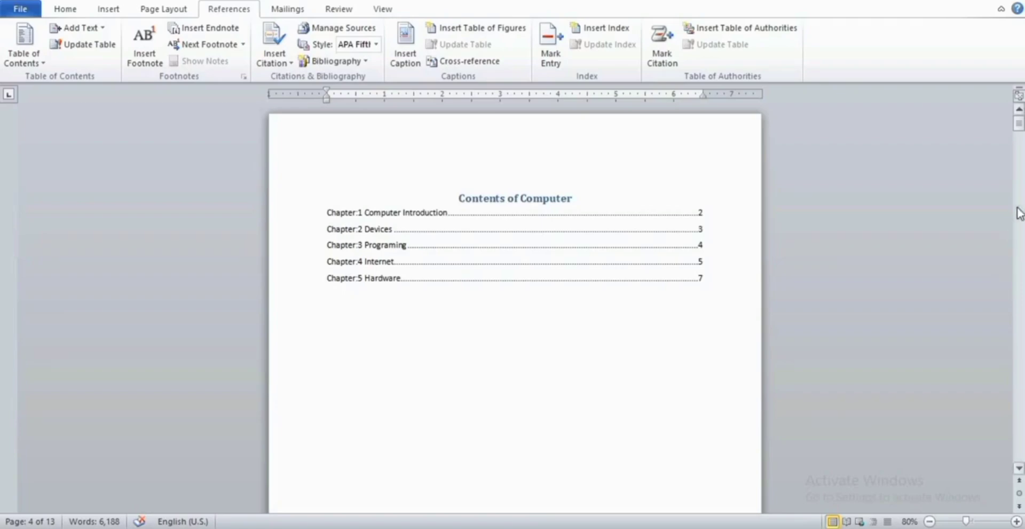
# Enter the line "Chapter : 6 Software" in the empty space above the "On the Insert tab" paragraph on page 12.
pyautogui.moveTo(1019, 124); pyautogui.dragTo(1019, 413)
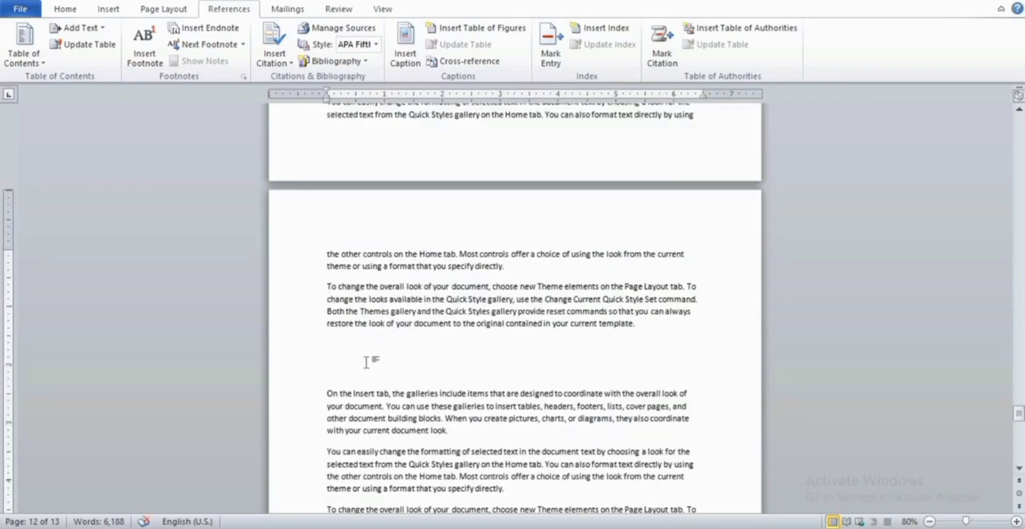
pyautogui.click(367, 362)
pyautogui.write('Chapter : 6 Software')
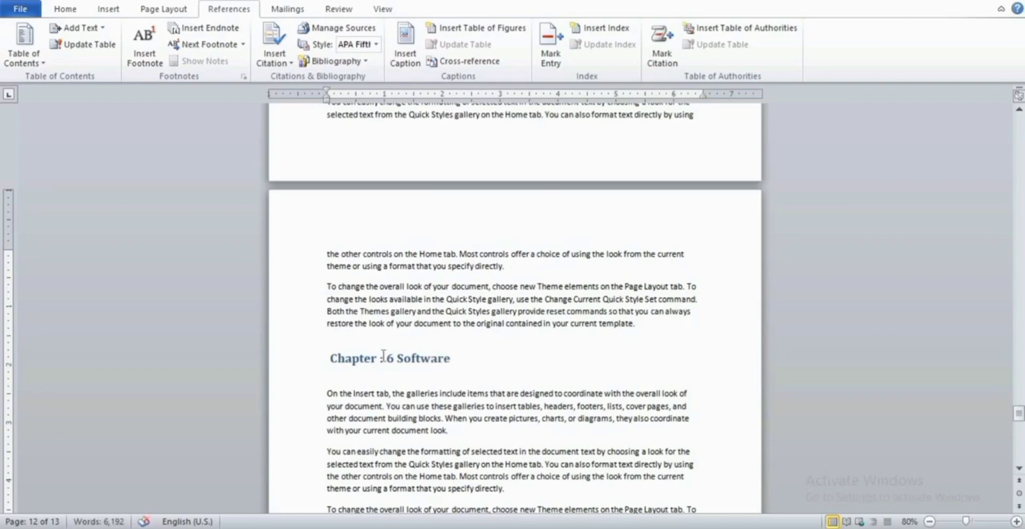
# Apply the Heading 1 style to the "Chapter : 6 Software" line.
pyautogui.tripleClick(385, 358)
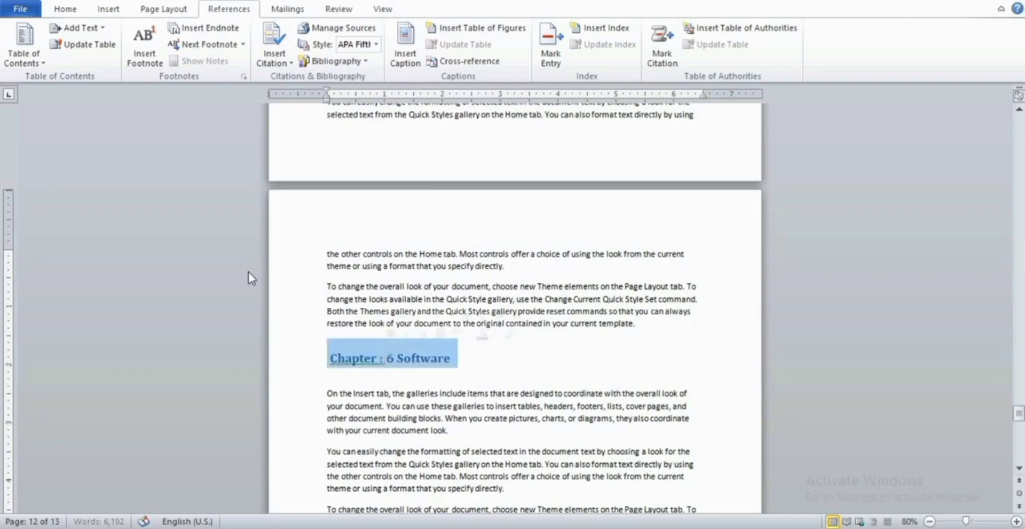
pyautogui.click(65, 9)
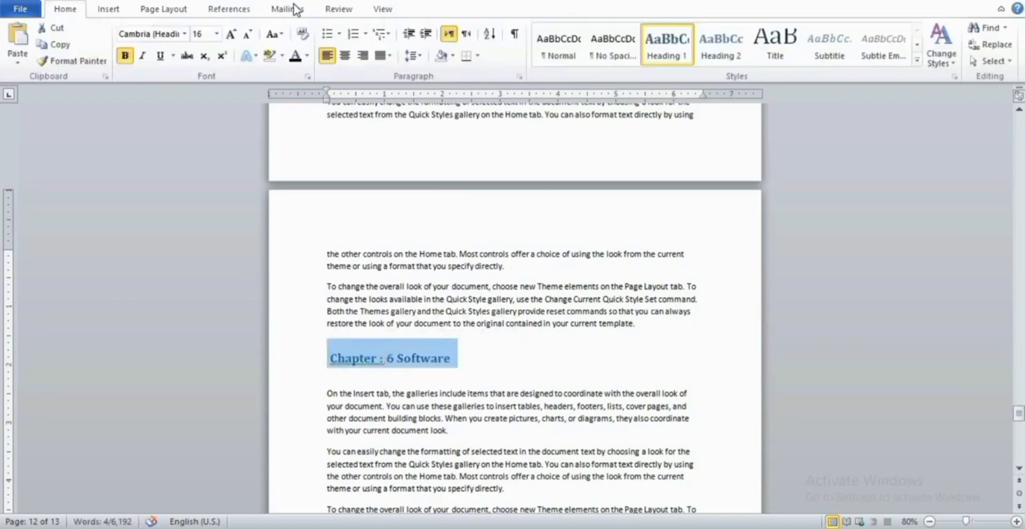
pyautogui.click(731, 49)
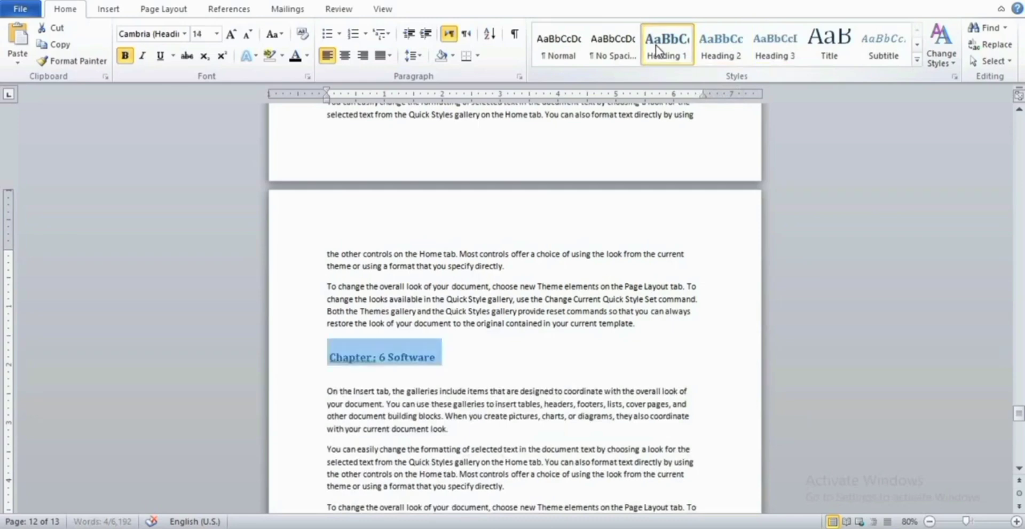
pyautogui.click(658, 51)
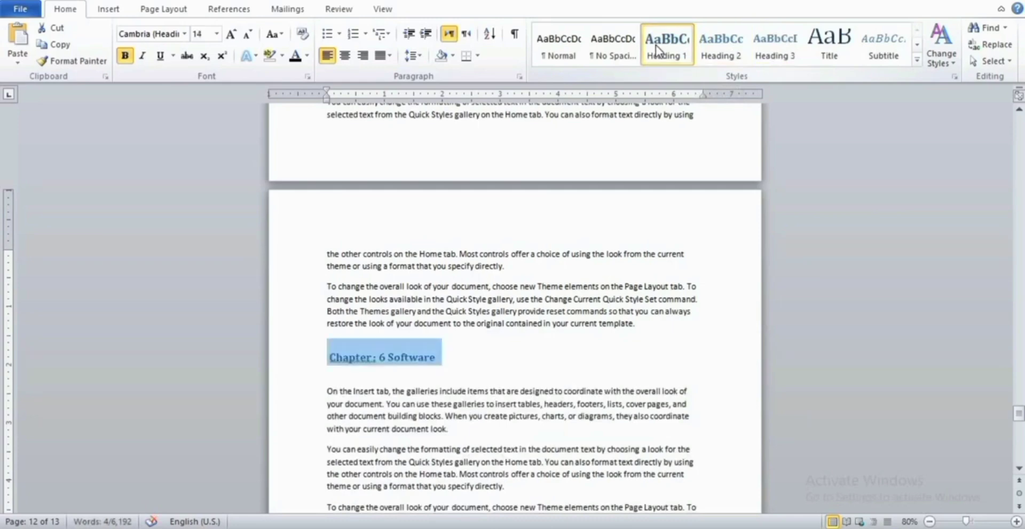
pyautogui.click(453, 390)
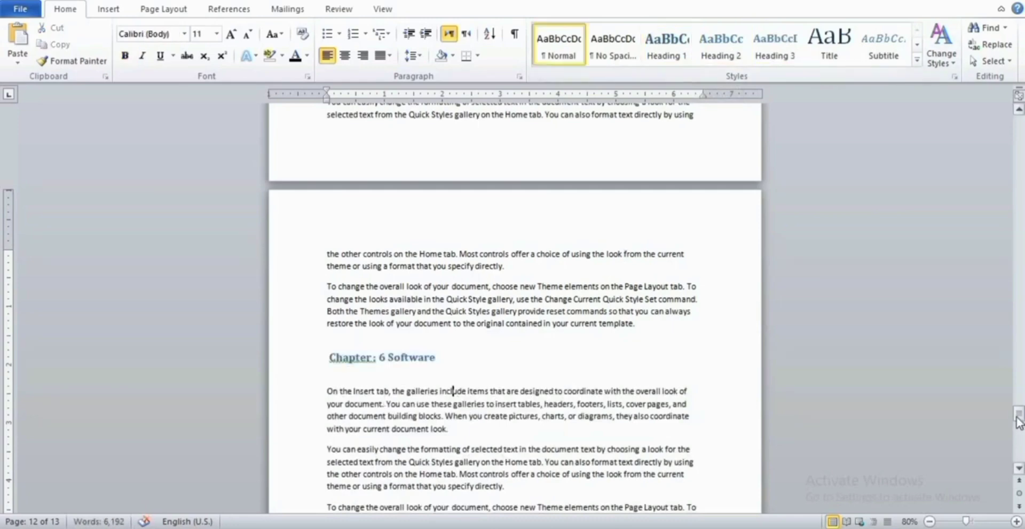
# Update the entire table of contents on the first page so it includes the "Chapter : 6 Software" heading.
pyautogui.moveTo(1019, 414); pyautogui.dragTo(1019, 123)
pyautogui.click(521, 257)
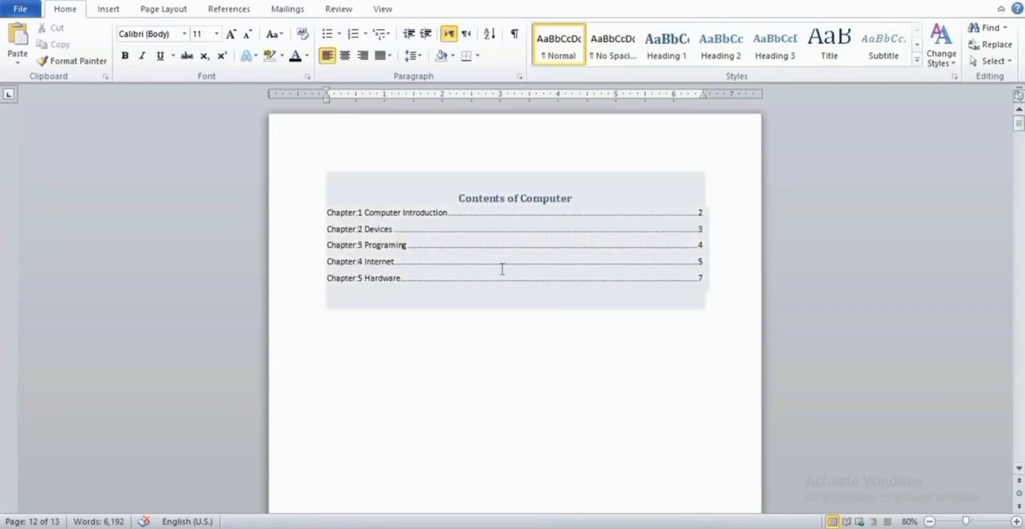
pyautogui.click(368, 191)
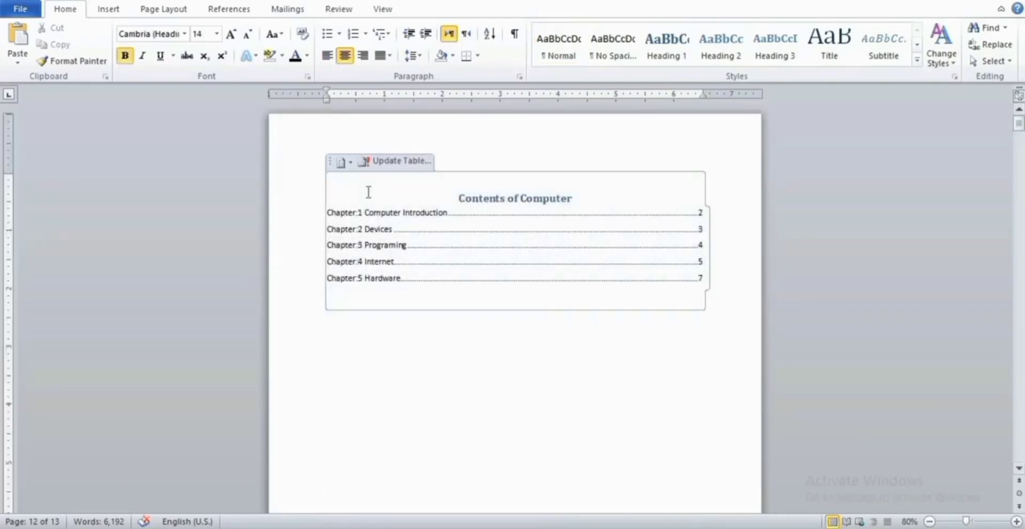
pyautogui.click(352, 163)
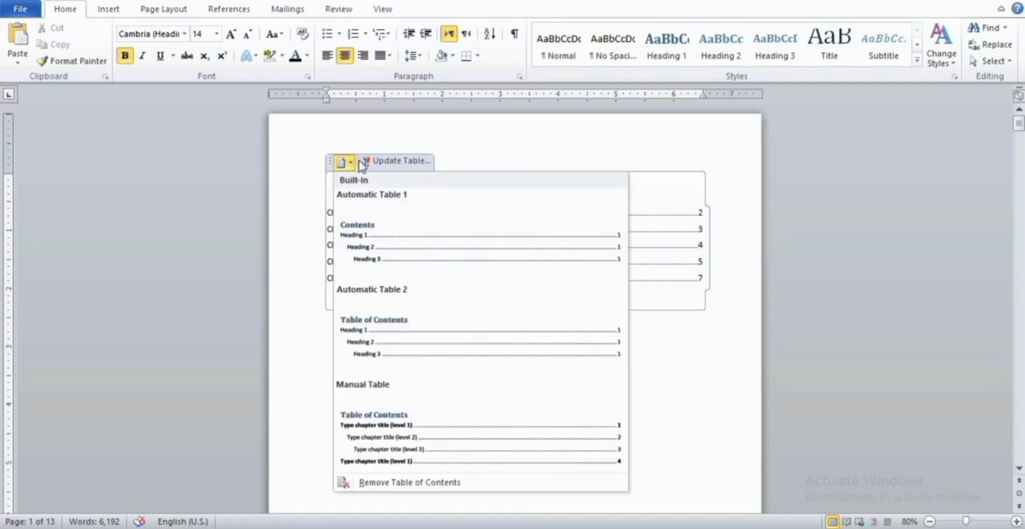
pyautogui.click(419, 168)
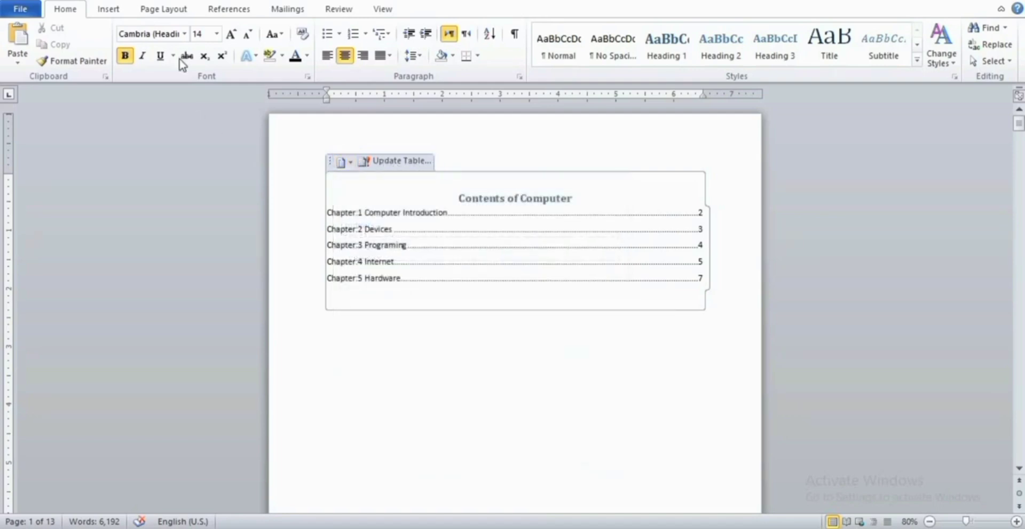
pyautogui.click(245, 14)
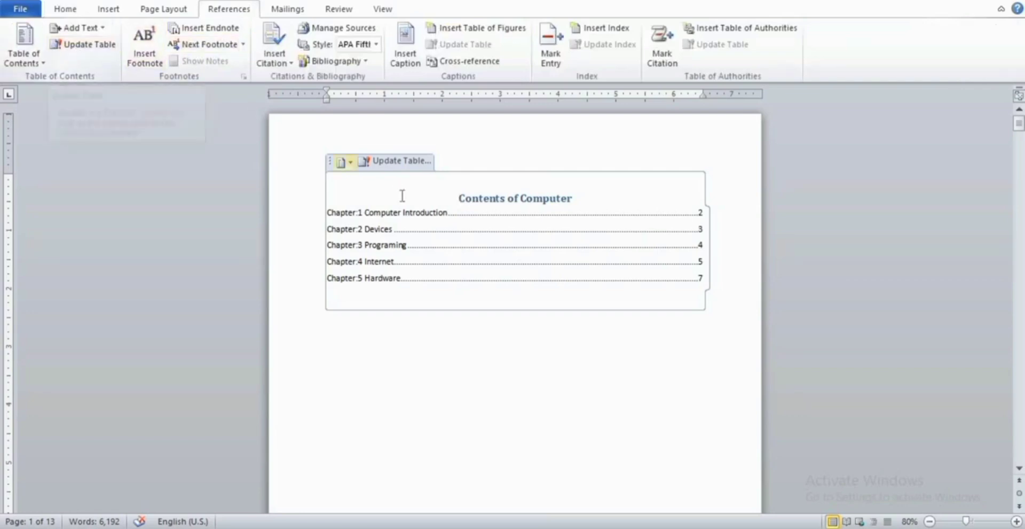
pyautogui.click(386, 160)
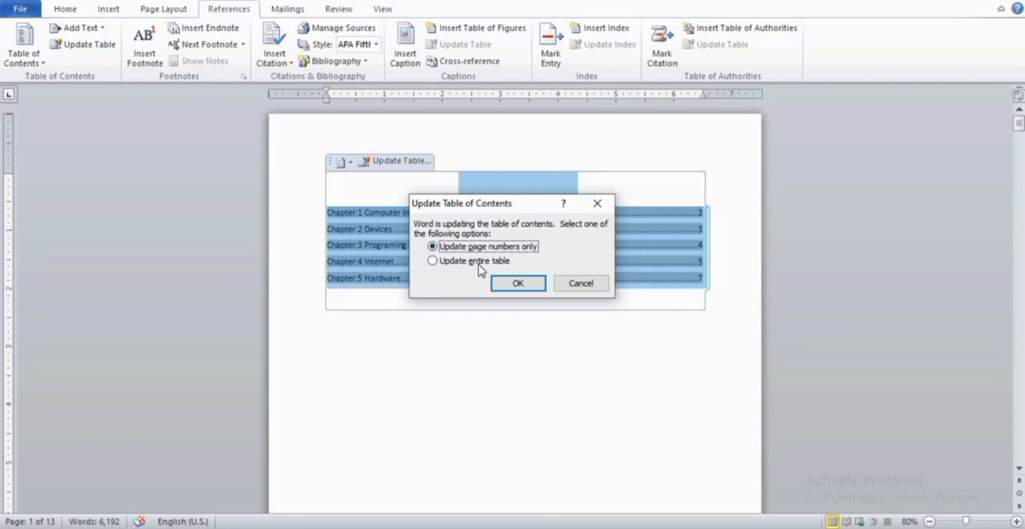
pyautogui.click(434, 265)
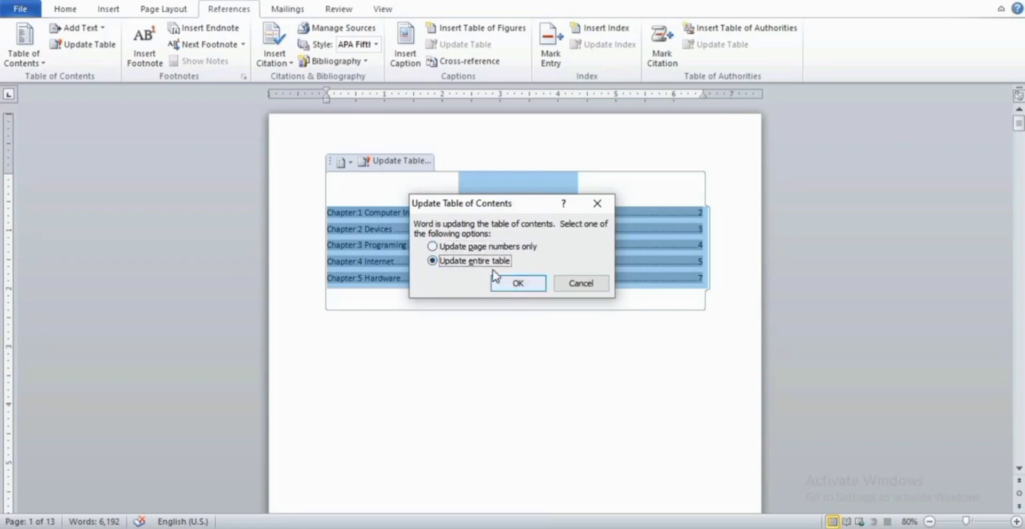
pyautogui.click(512, 285)
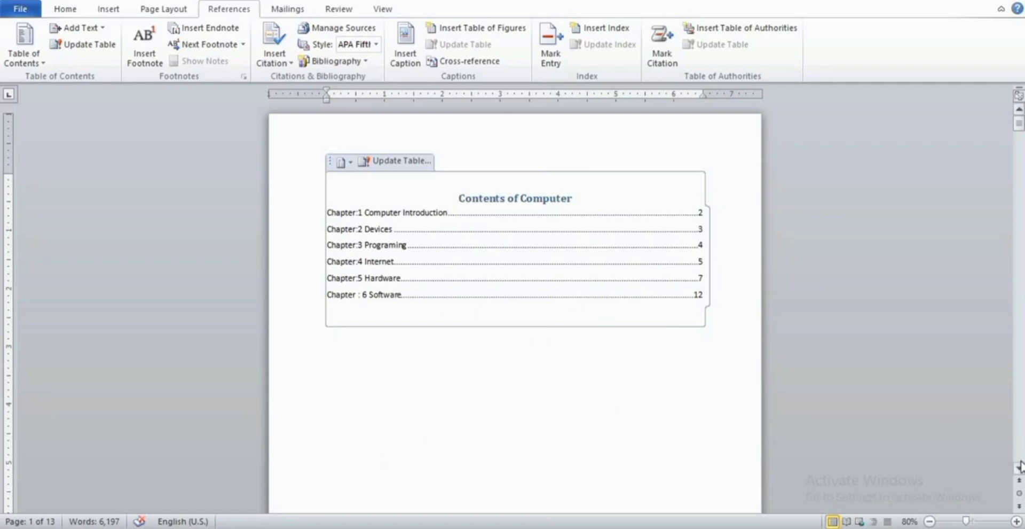
# Copy the "Chapter:5 Hardware" heading on page 7 and delete it from its line.
pyautogui.scroll(-2, 1019, 469)
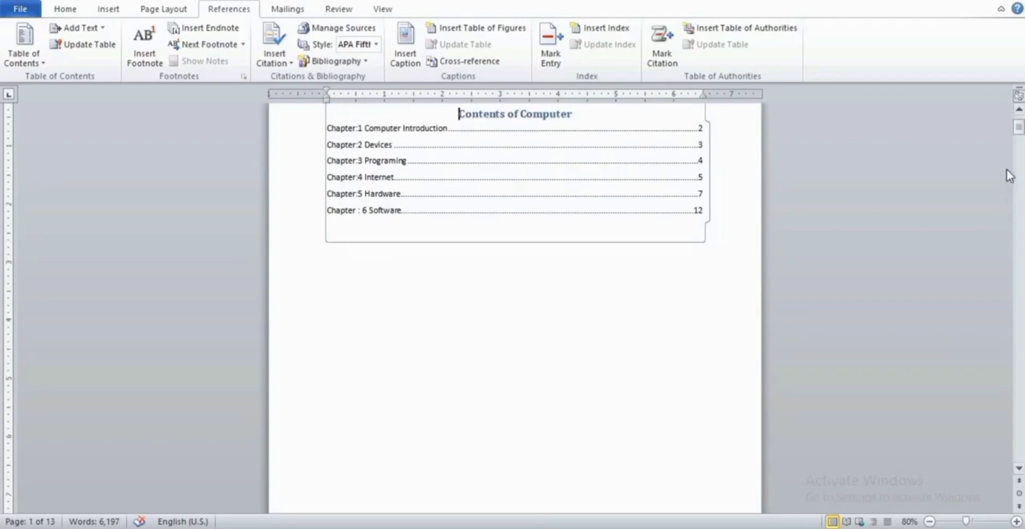
pyautogui.moveTo(1018, 131); pyautogui.dragTo(1009, 280)
pyautogui.tripleClick(380, 413)
pyautogui.hotkey('ctrl', 'c')
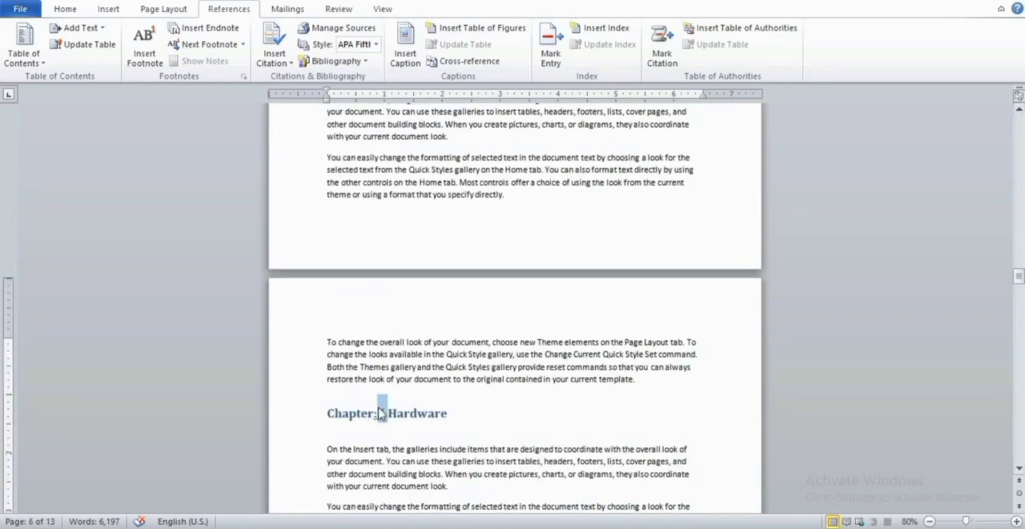
pyautogui.press('Delete')
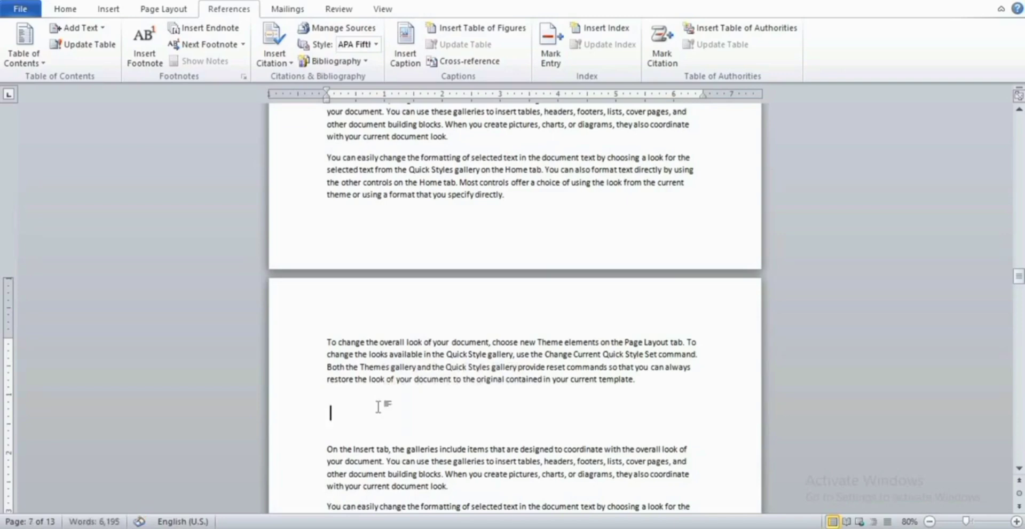
# Return to the first page and open the update options for the table of contents.
pyautogui.moveTo(1019, 276); pyautogui.dragTo(1005, 122)
pyautogui.click(715, 222)
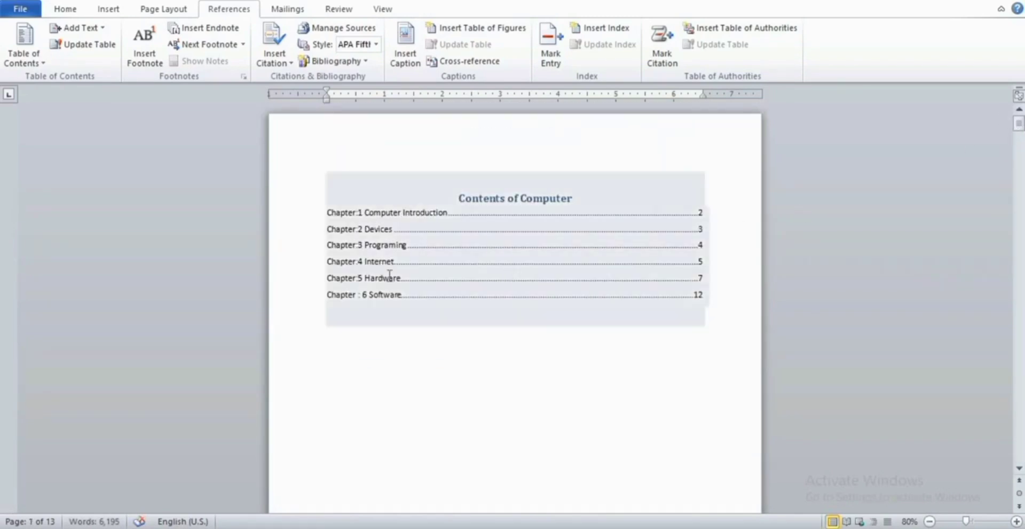
pyautogui.click(402, 190)
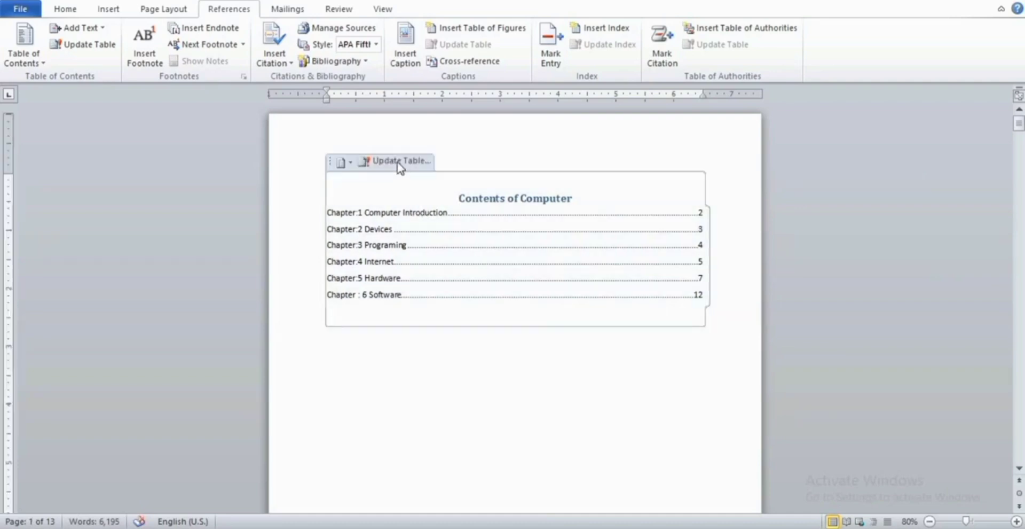
pyautogui.click(397, 162)
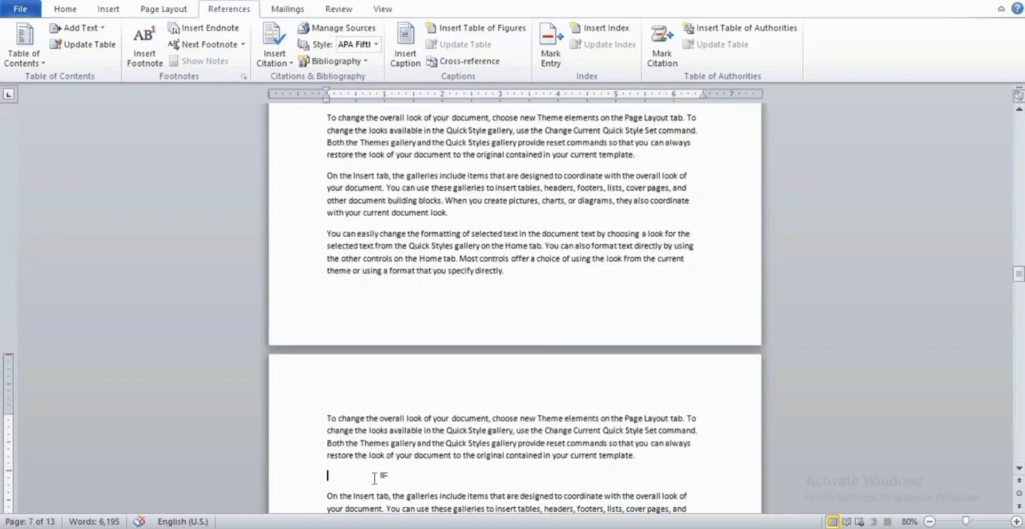
# Paste the "Chapter:5 Hardware" heading back on page 7 and update the entire table of contents.
pyautogui.hotkey('ctrl', 'v')
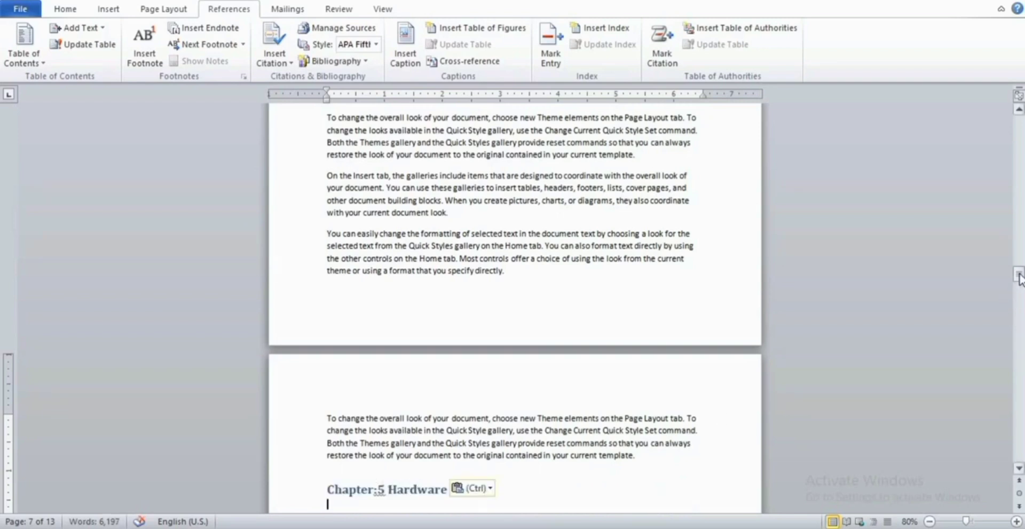
pyautogui.moveTo(1019, 275); pyautogui.dragTo(426, 246)
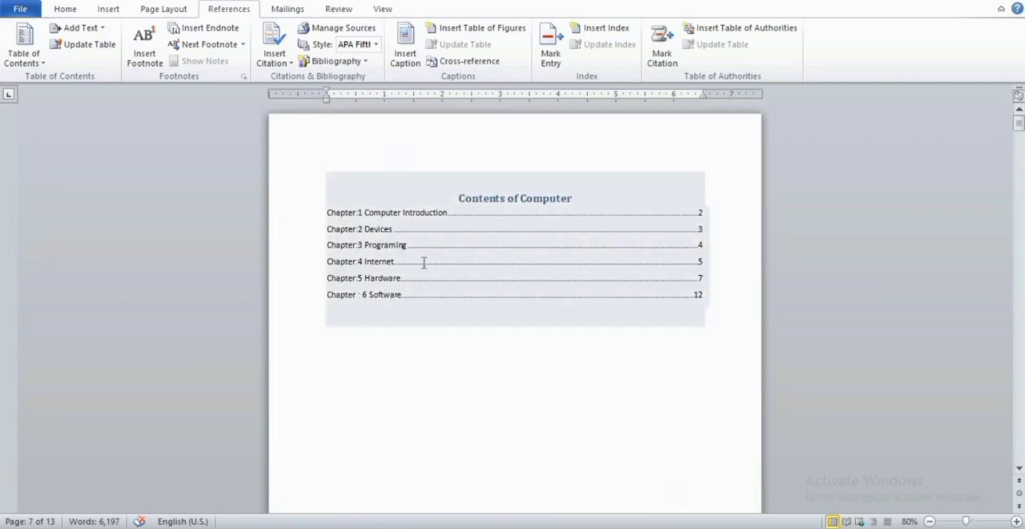
pyautogui.click(388, 177)
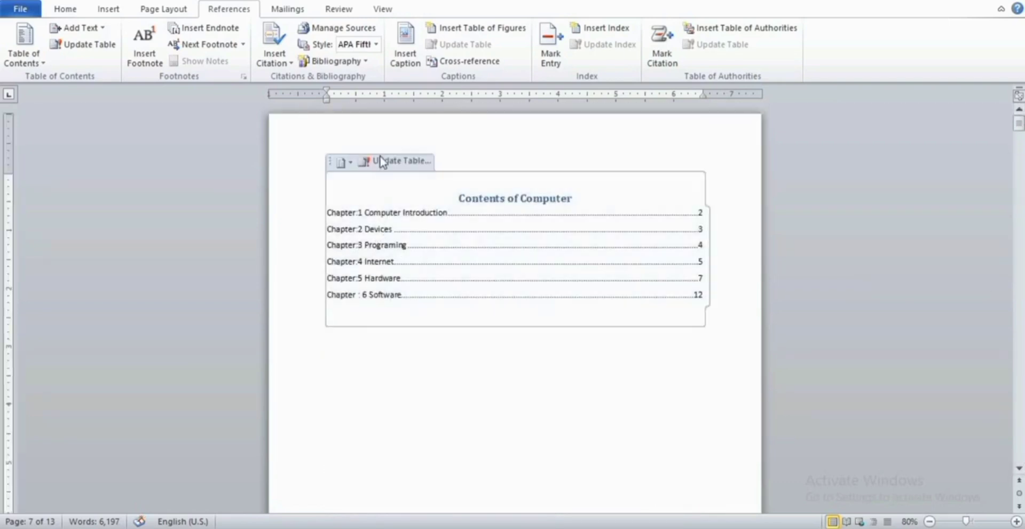
pyautogui.click(386, 160)
pyautogui.click(473, 261)
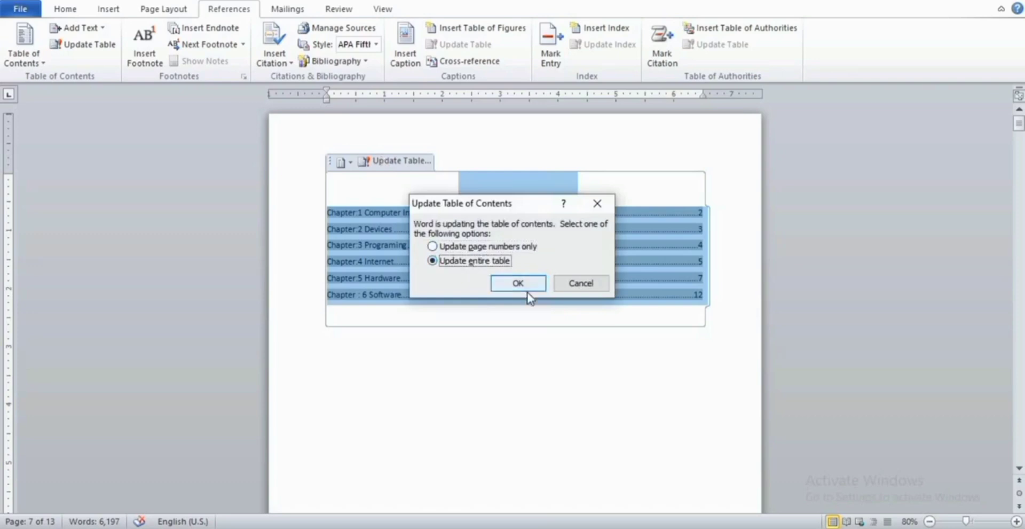
pyautogui.click(525, 284)
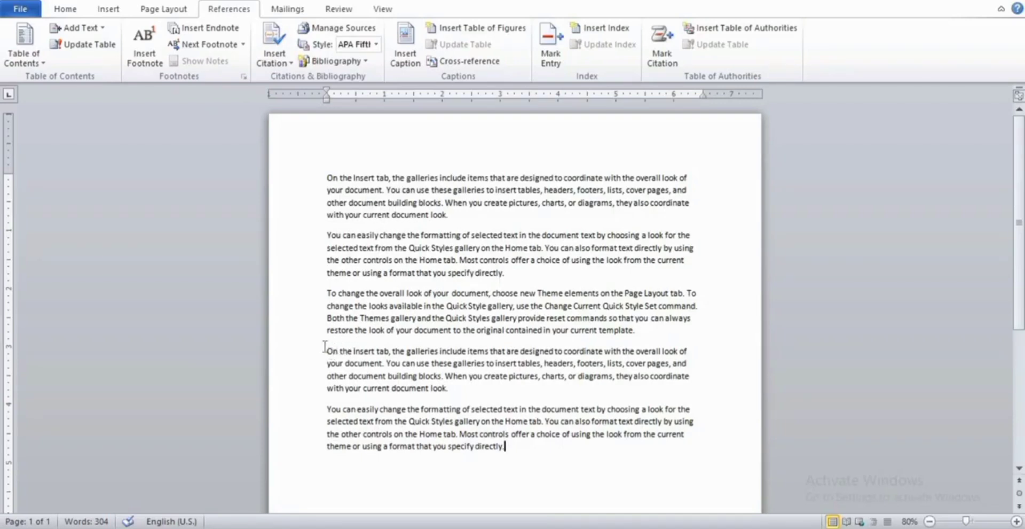
# In the one-page document, place the cursor at the end of the fourth paragraph and start adding a new citation source.
pyautogui.moveTo(324, 347); pyautogui.dragTo(458, 391)
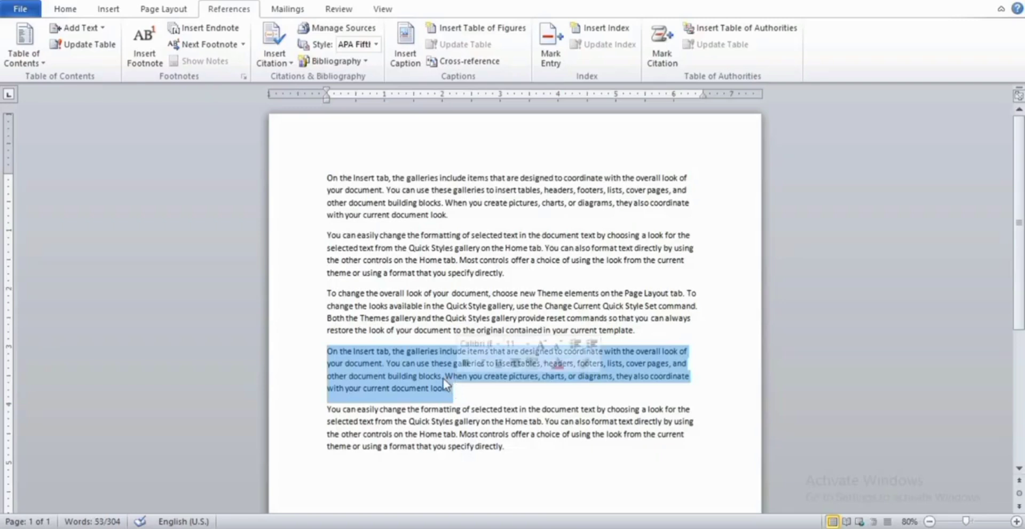
pyautogui.click(458, 388)
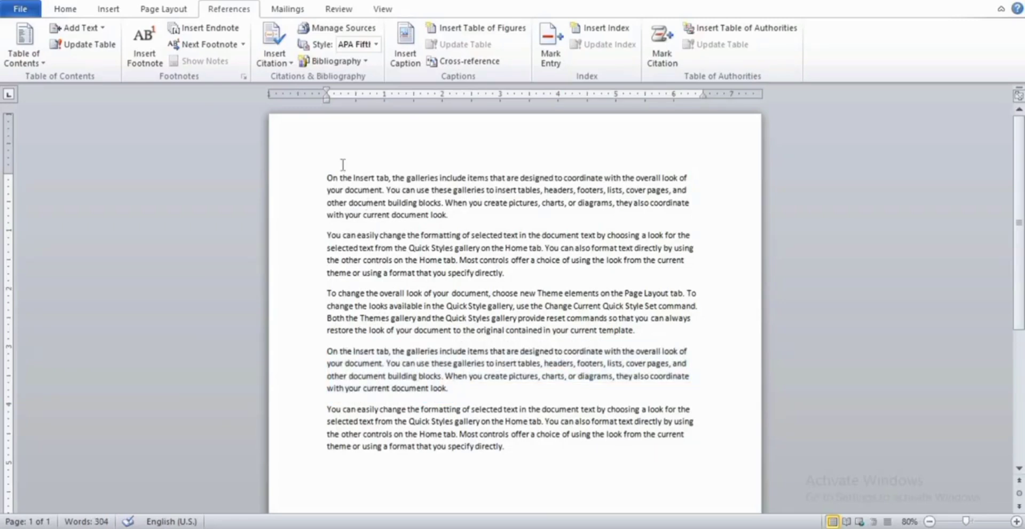
pyautogui.click(290, 62)
pyautogui.click(306, 81)
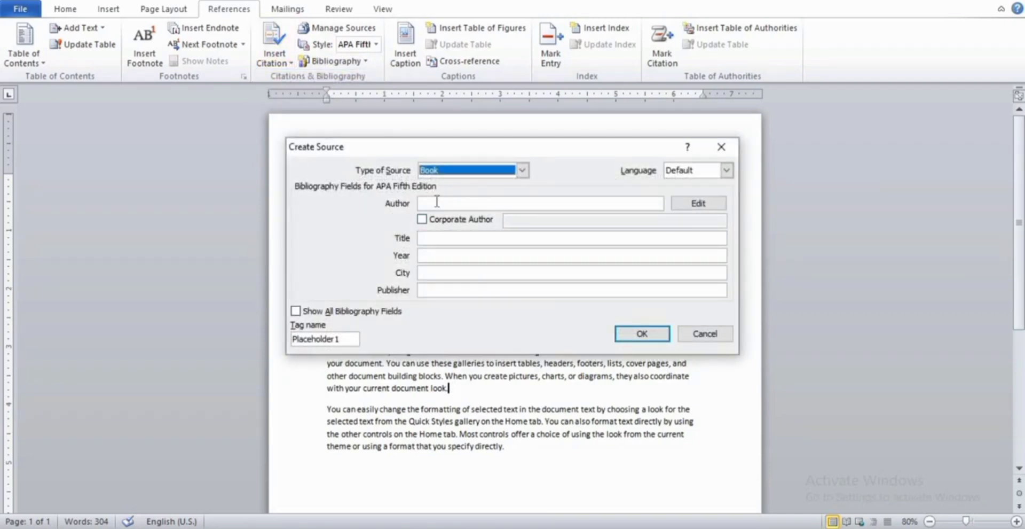
# Review the available source types for the new citation source and keep Book as the type.
pyautogui.click(437, 201)
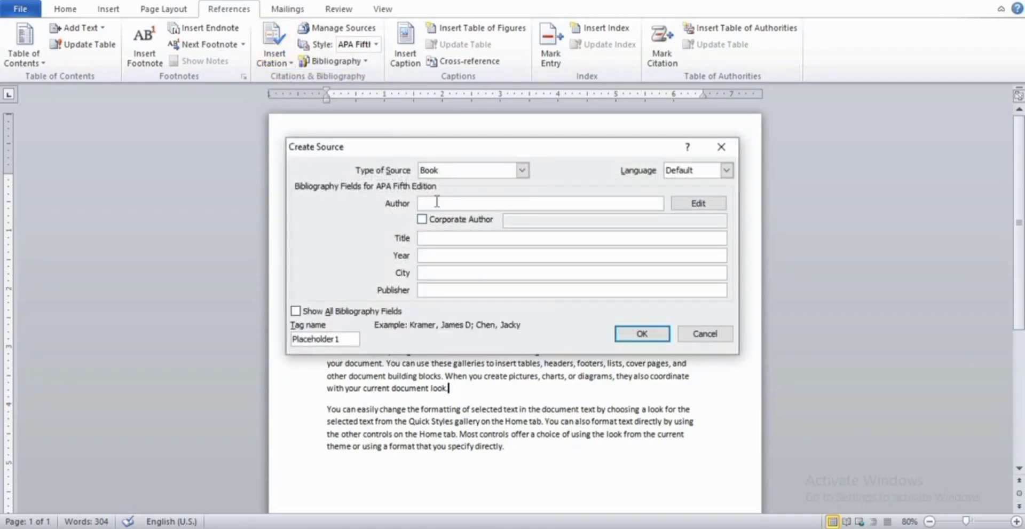
pyautogui.click(522, 169)
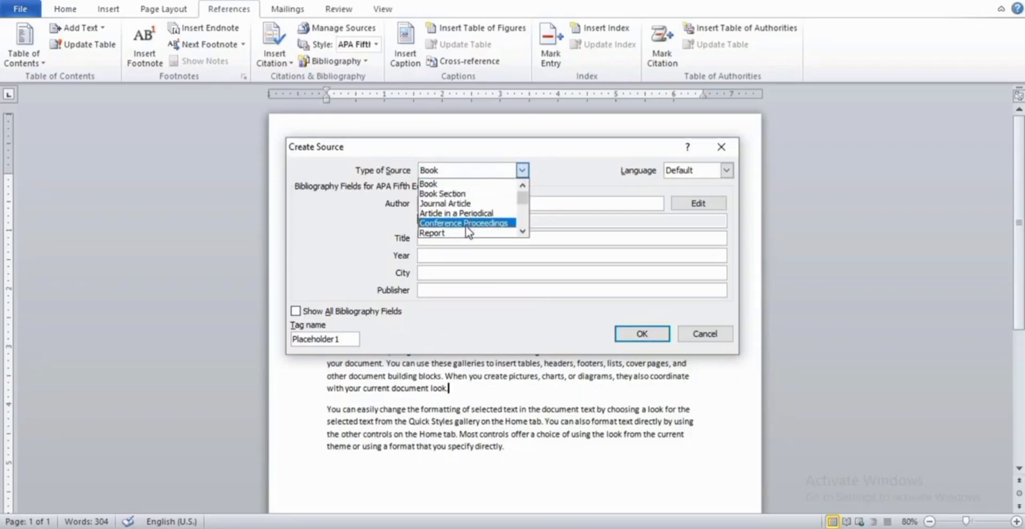
pyautogui.click(522, 233)
pyautogui.click(522, 233)
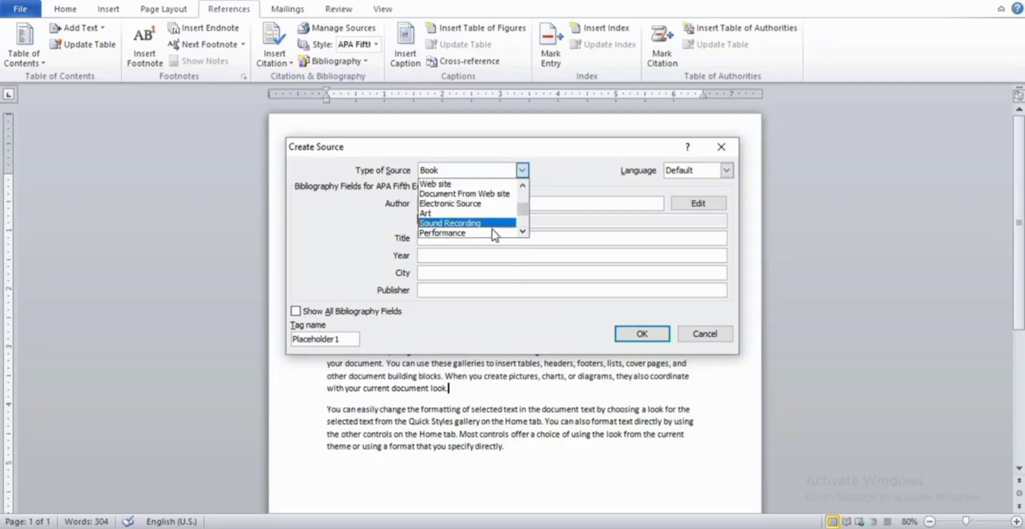
pyautogui.click(522, 234)
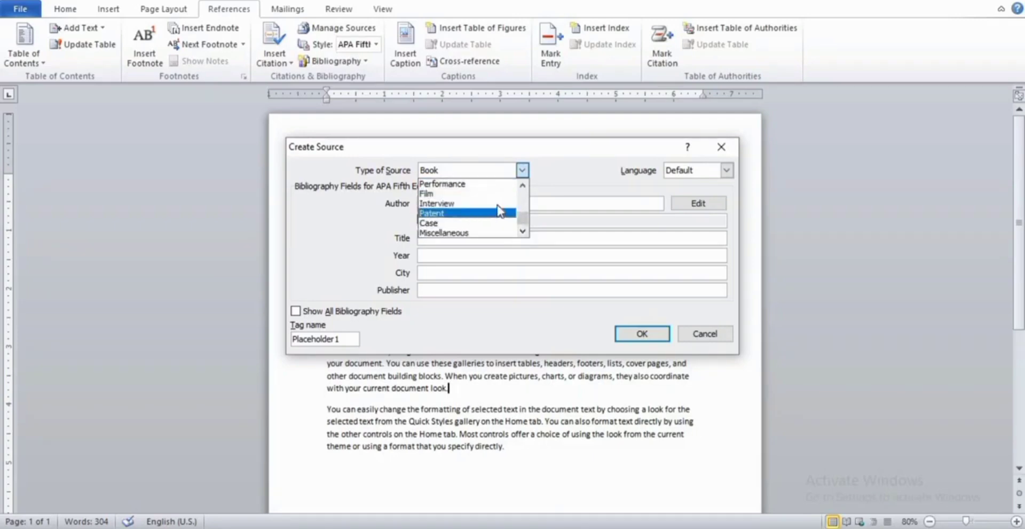
pyautogui.click(522, 170)
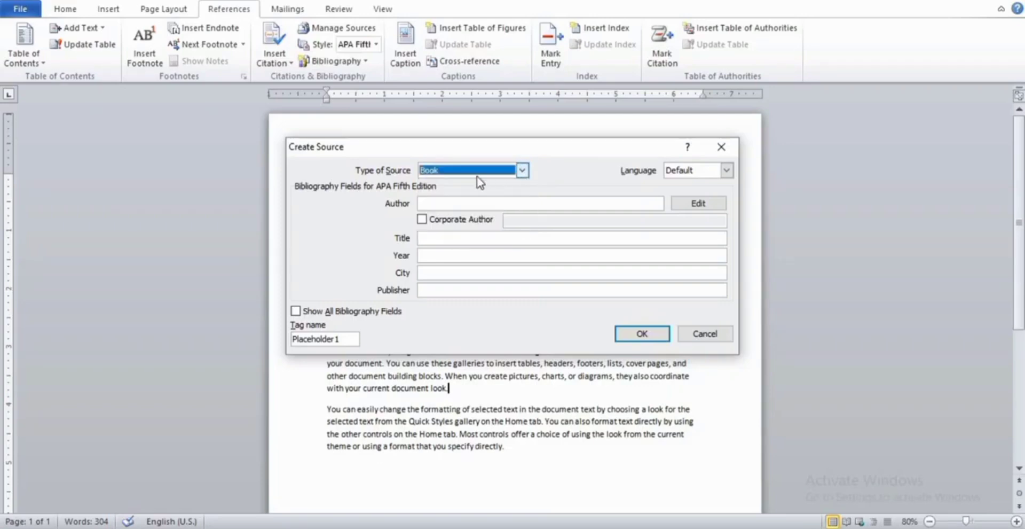
# Fill in the book source with the author's name, title "AI Tecnology", year 2024, city Lahore and publisher "wsh sharing".
pyautogui.click(435, 203)
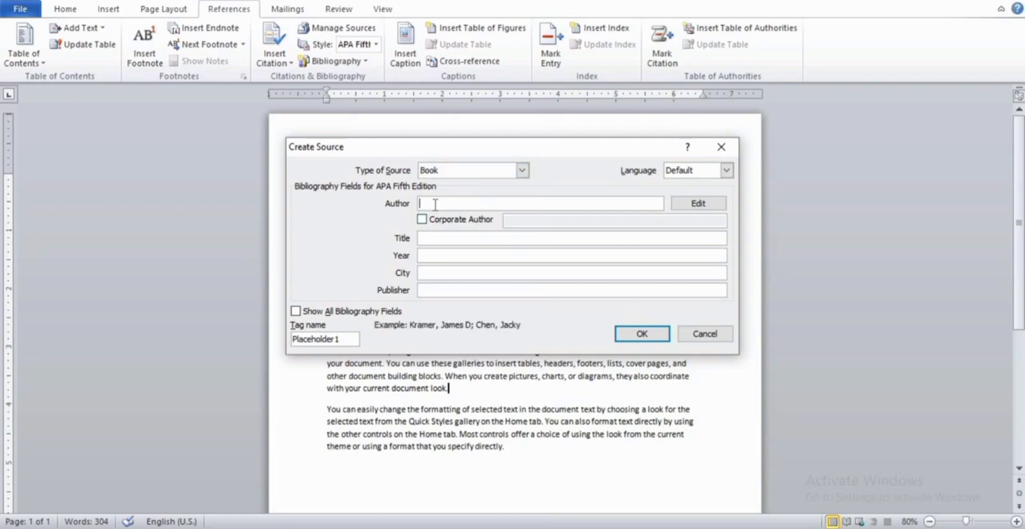
pyautogui.write('Ali')
pyautogui.click(434, 238)
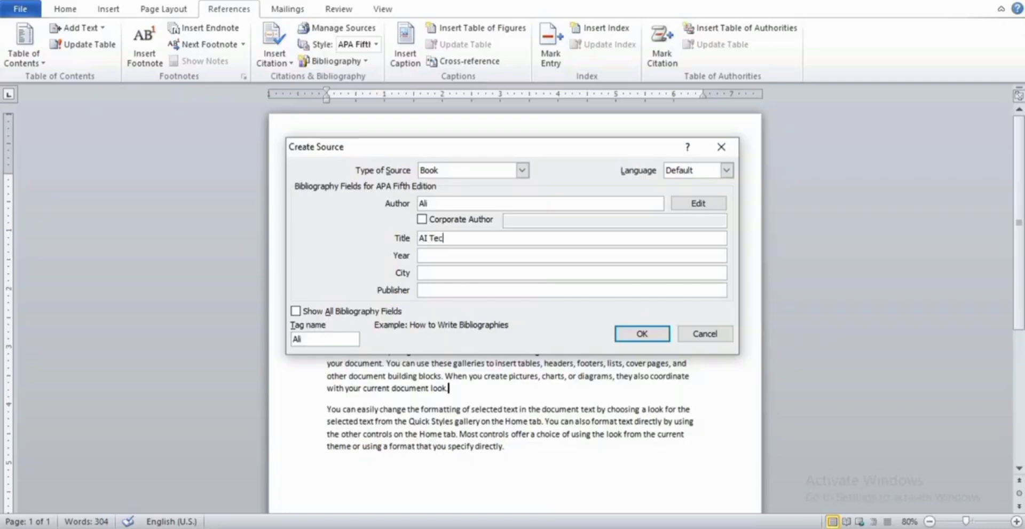
pyautogui.write('logy')
pyautogui.click(432, 254)
pyautogui.write('2024')
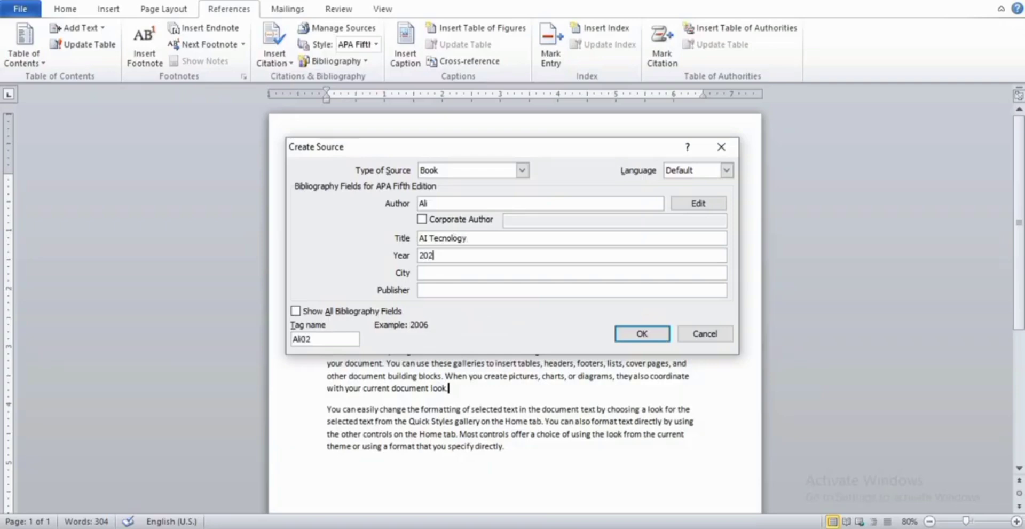
pyautogui.click(433, 273)
pyautogui.write('Lahore')
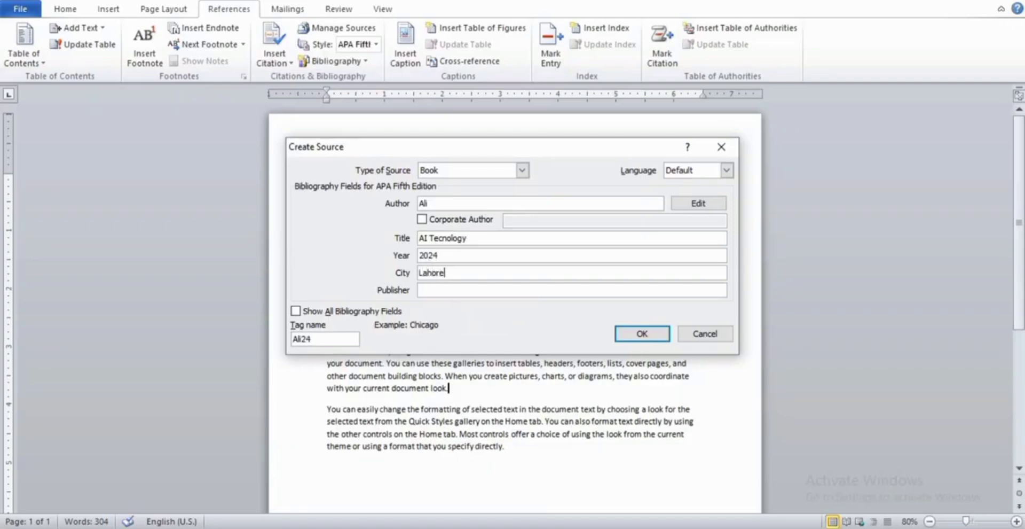
pyautogui.click(431, 291)
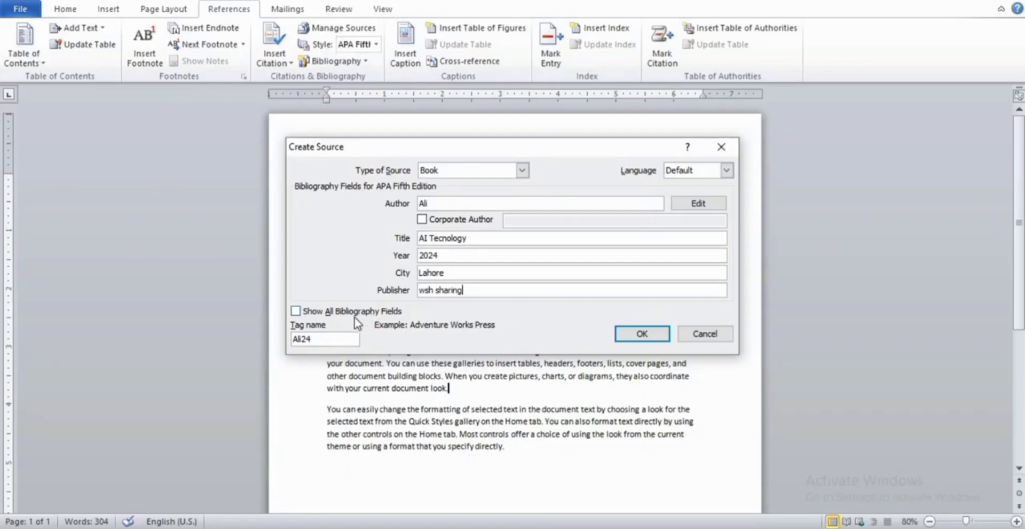
# Show and hide the additional bibliography fields, and confirm the source to insert its citation at the end of the fourth paragraph.
pyautogui.click(296, 312)
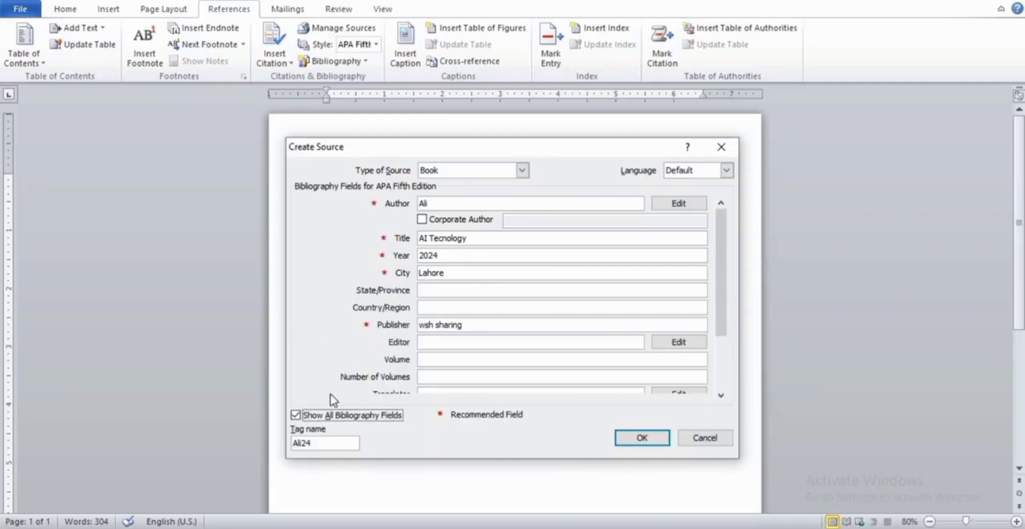
pyautogui.click(295, 415)
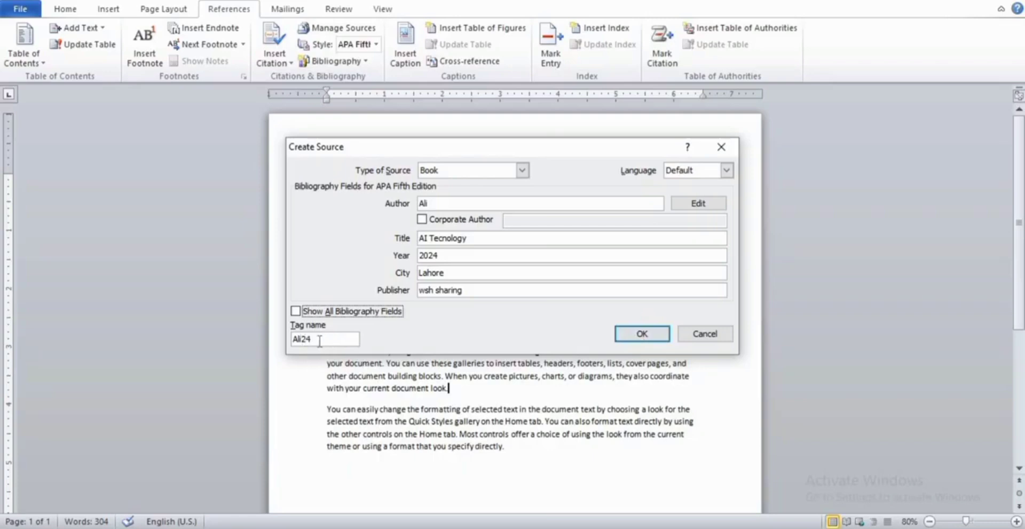
pyautogui.click(643, 333)
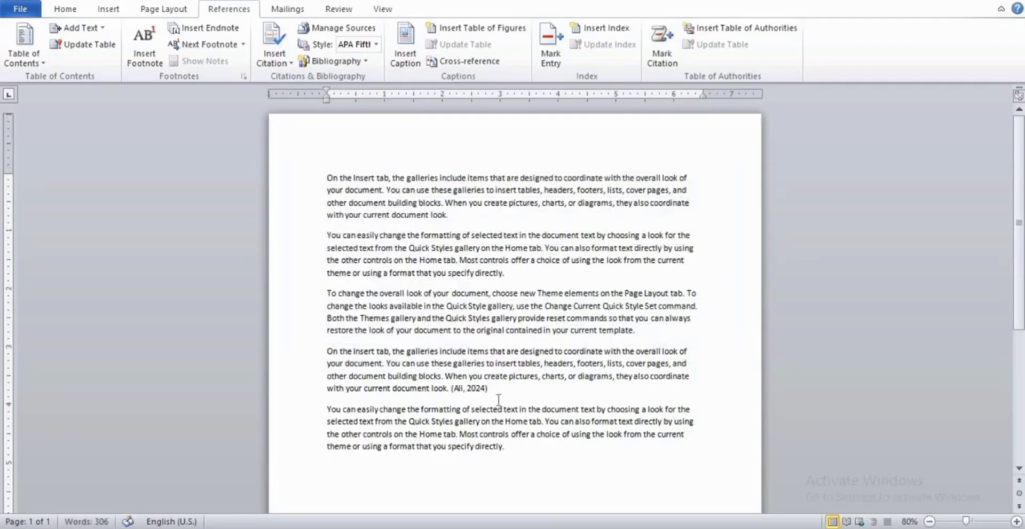
# Place the cursor at the end of the fifth paragraph and start adding a new citation source.
pyautogui.click(469, 389)
pyautogui.click(526, 364)
pyautogui.click(507, 445)
pyautogui.click(292, 65)
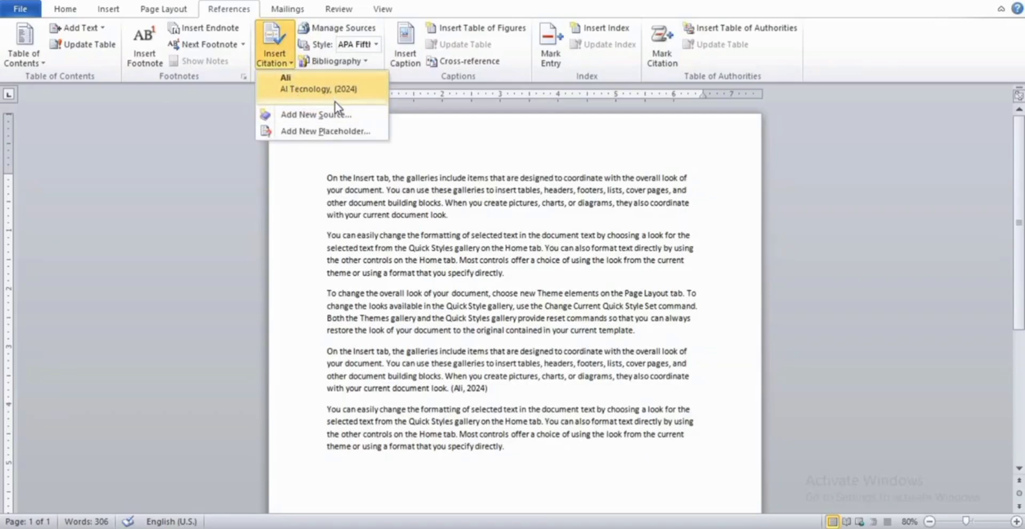
pyautogui.click(315, 115)
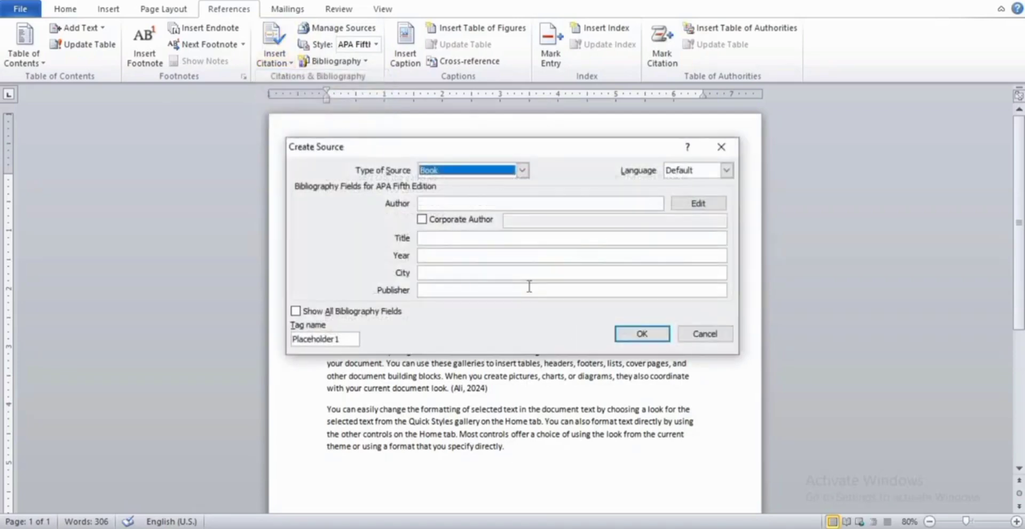
# Create the book source with the author's name, title "IT", year 2024, city Islamabad and publisher "wsh sharing", inserting its citation.
pyautogui.click(451, 203)
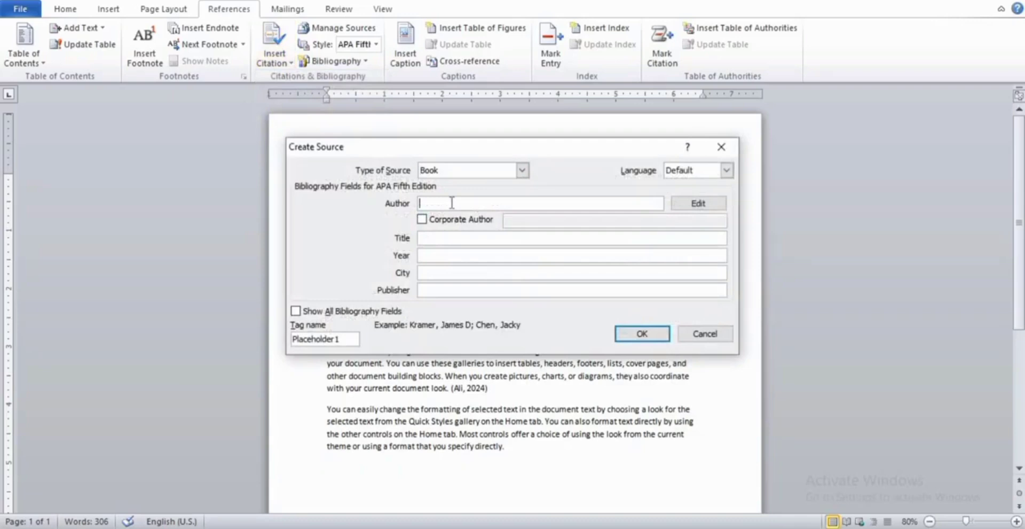
pyautogui.write('Zain')
pyautogui.click(451, 238)
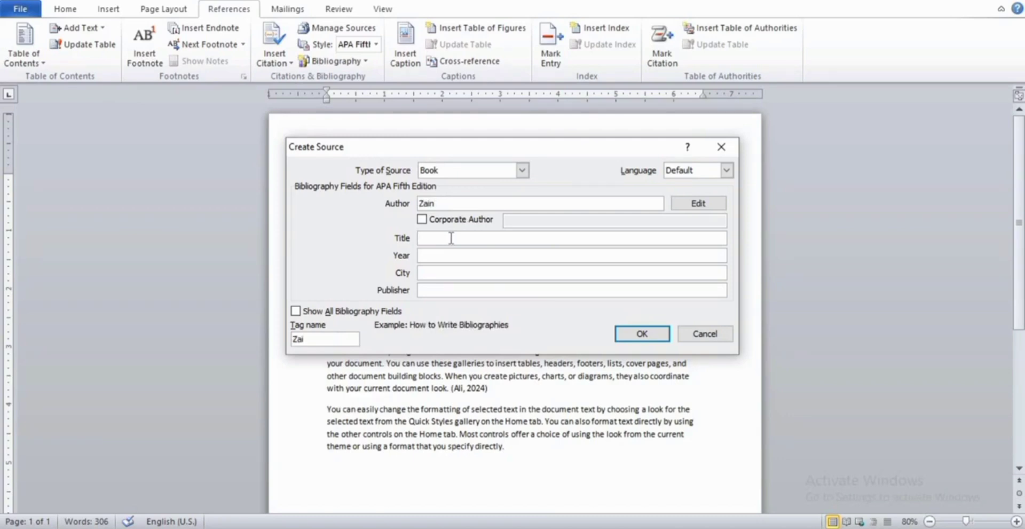
pyautogui.write('IT')
pyautogui.click(451, 259)
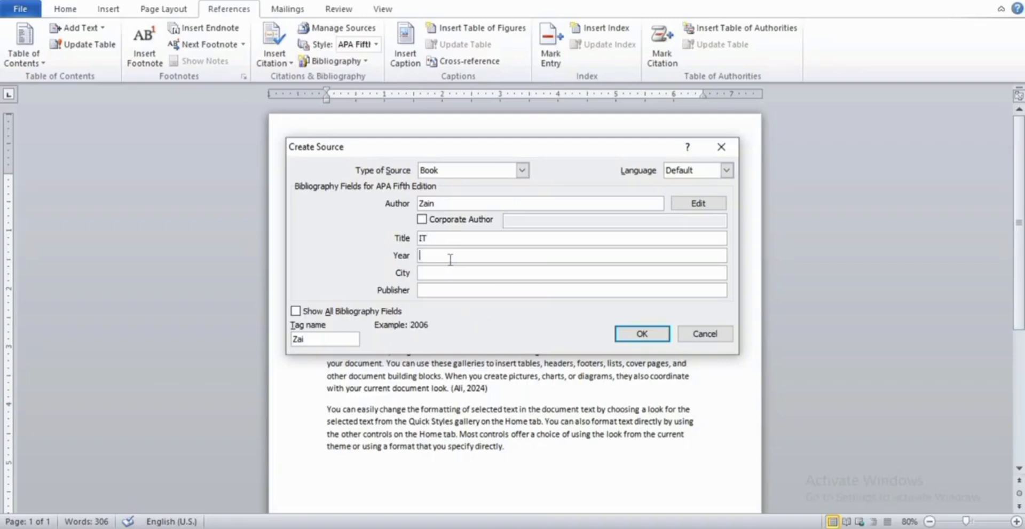
pyautogui.write('2024')
pyautogui.click(452, 275)
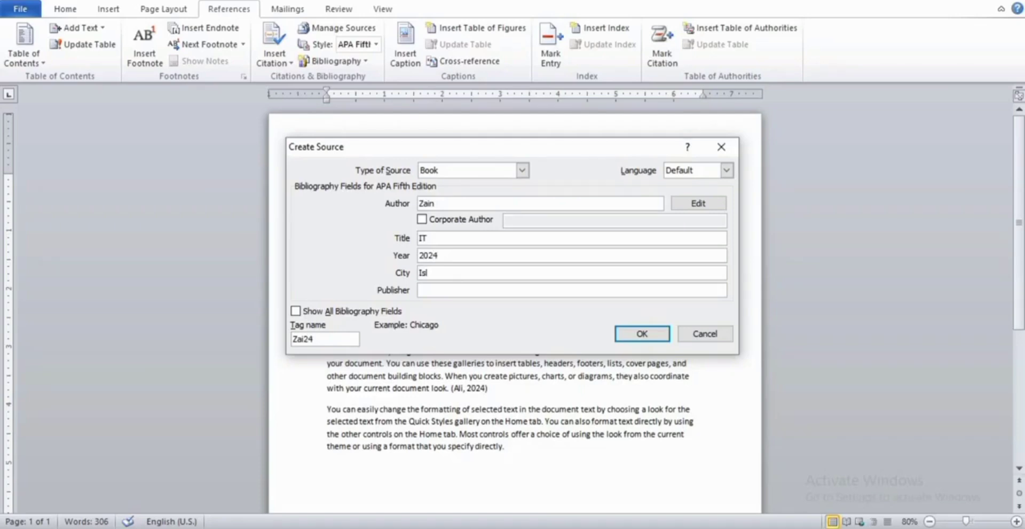
pyautogui.write('Islamabad')
pyautogui.click(452, 290)
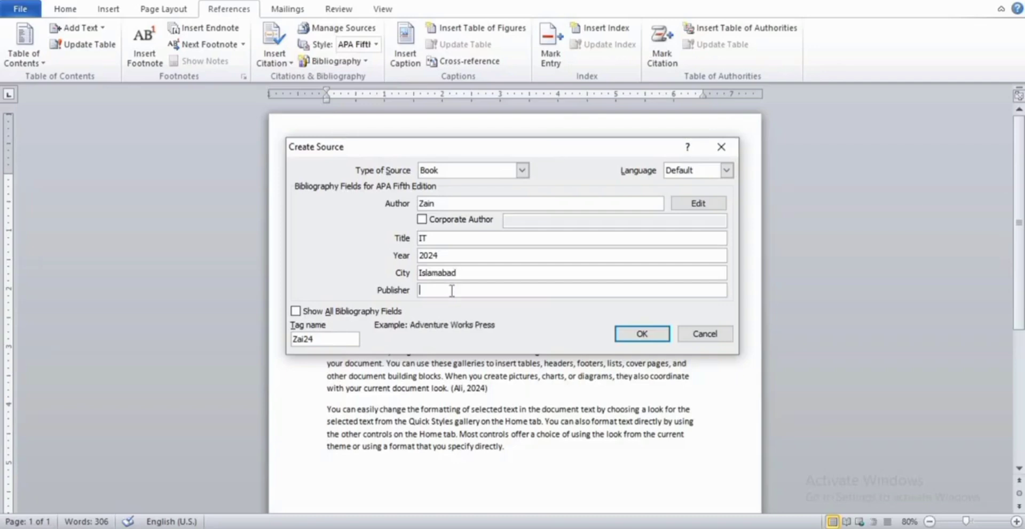
pyautogui.write('wsh sharing')
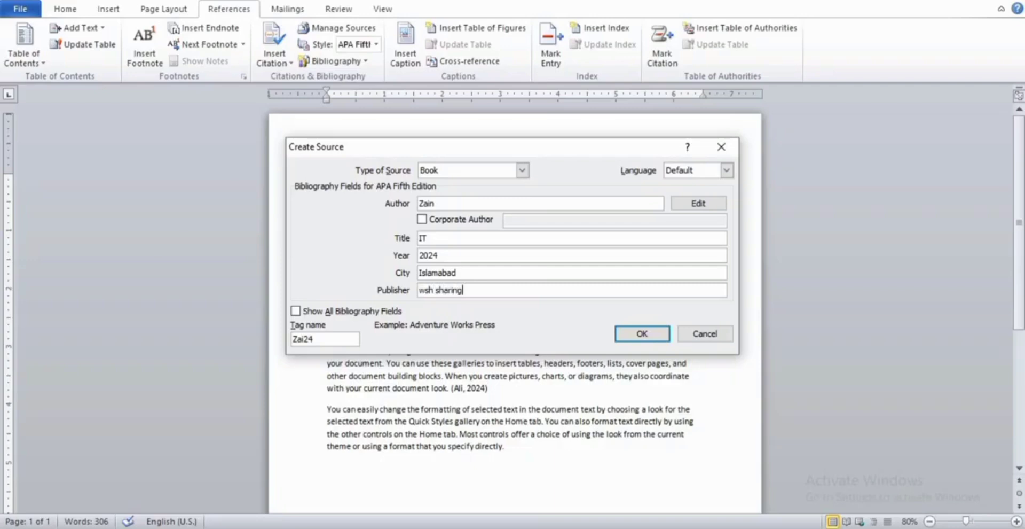
pyautogui.click(642, 333)
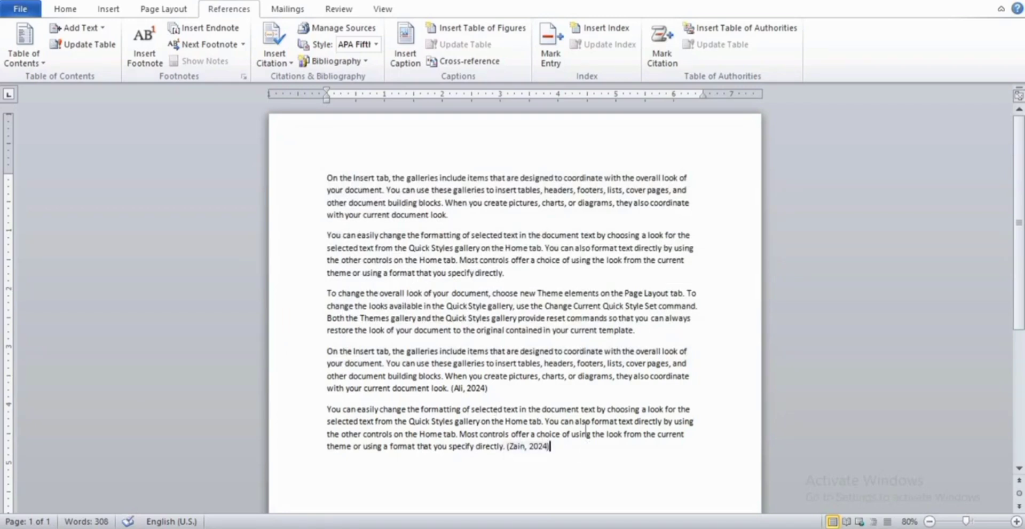
pyautogui.moveTo(589, 422); pyautogui.dragTo(472, 391)
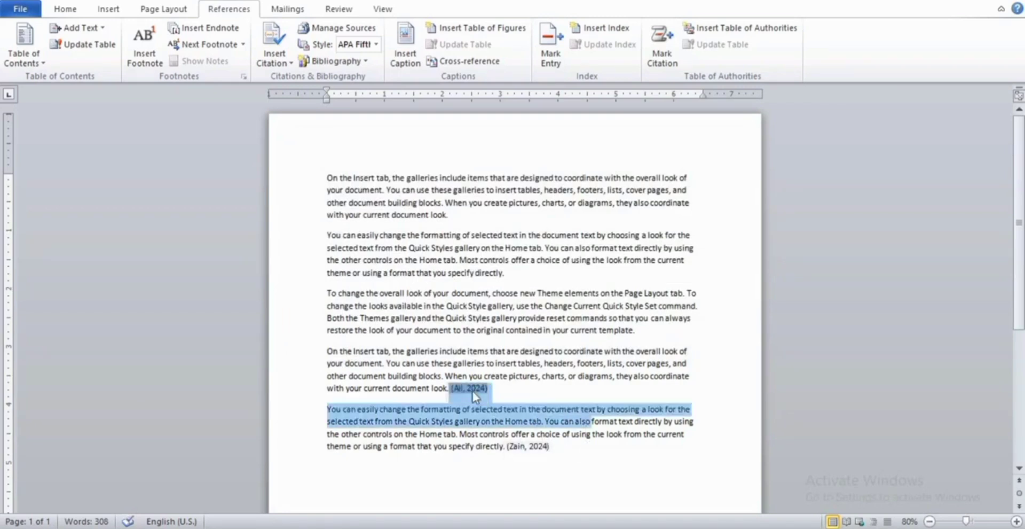
pyautogui.click(537, 451)
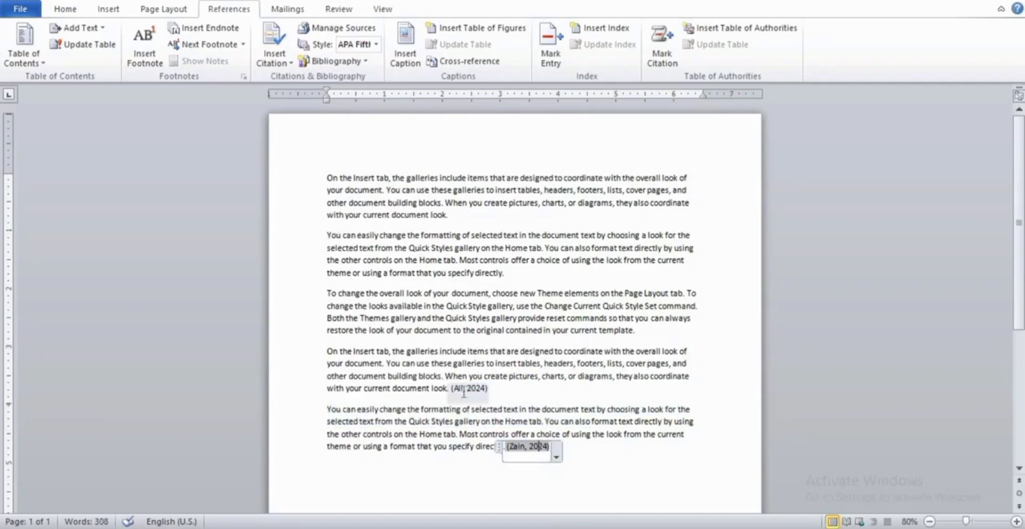
pyautogui.click(477, 392)
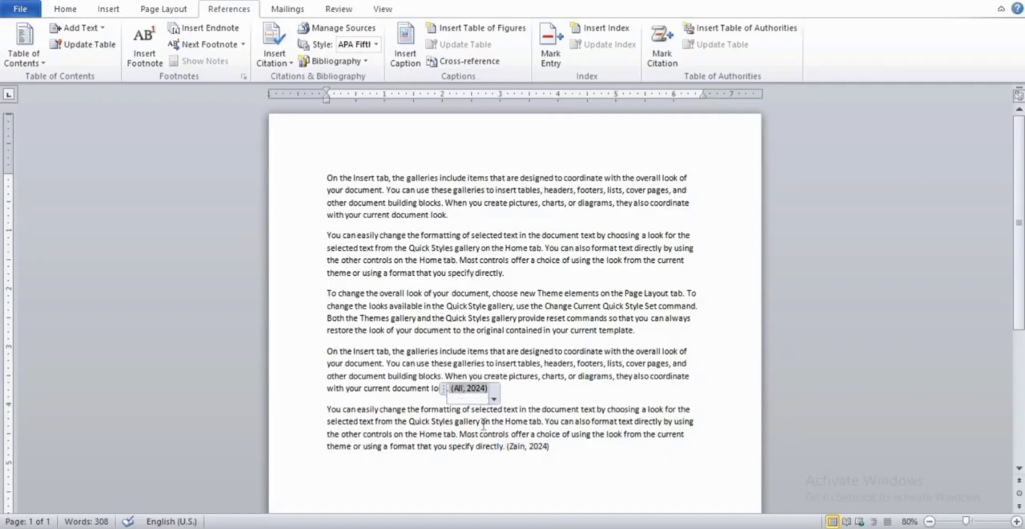
pyautogui.click(531, 449)
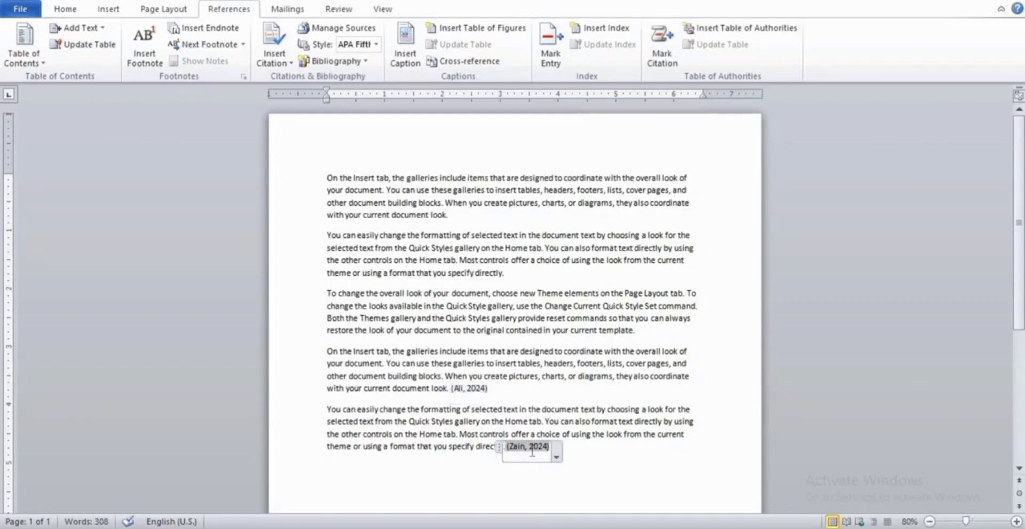
# Insert a plain bibliography without a heading on a new line below the fifth paragraph.
pyautogui.click(458, 450)
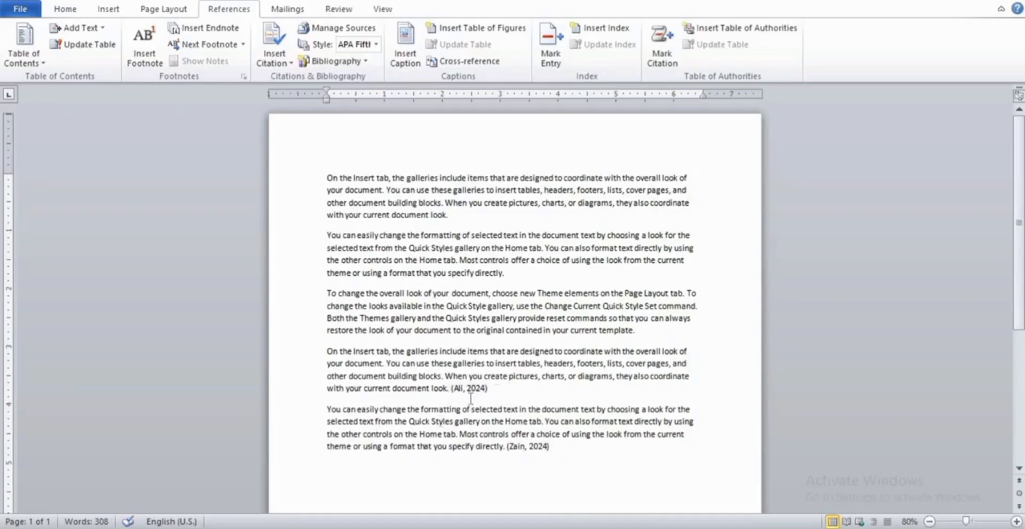
pyautogui.click(366, 63)
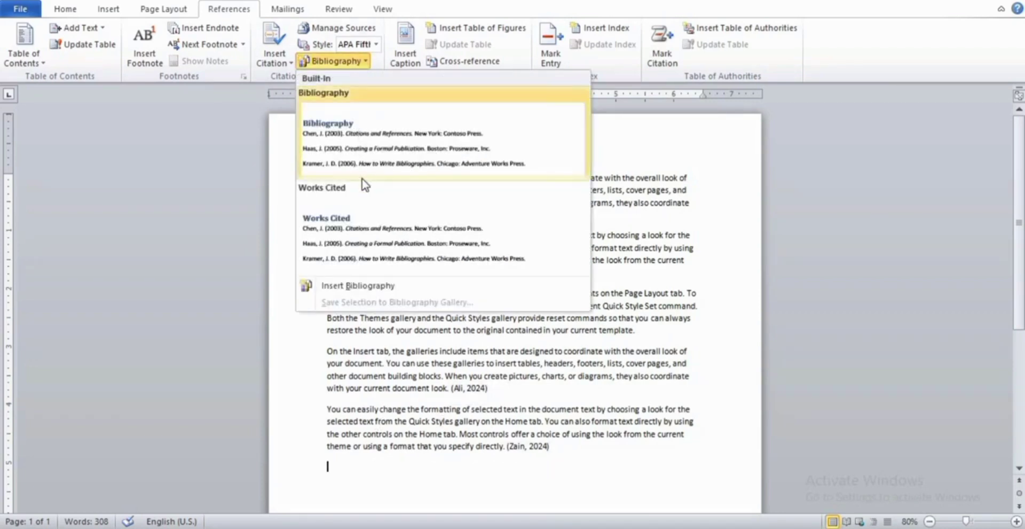
pyautogui.click(367, 288)
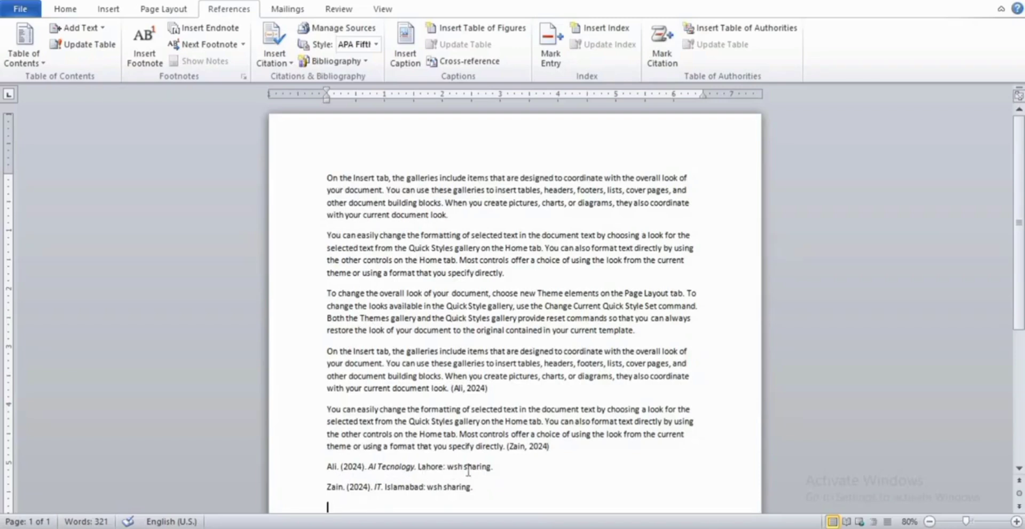
# Select both bibliography entries and try the Chicago Fifteenth Edition and GB7714 2005 citation styles on them.
pyautogui.click(374, 495)
pyautogui.hotkey('shift', 'Up')
pyautogui.hotkey('shift', 'Up')
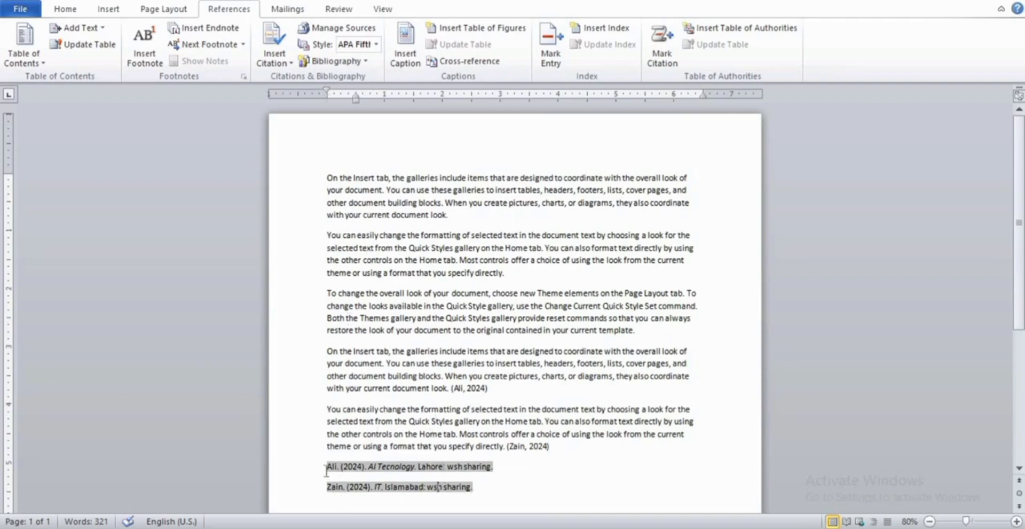
pyautogui.moveTo(326, 465); pyautogui.dragTo(472, 488)
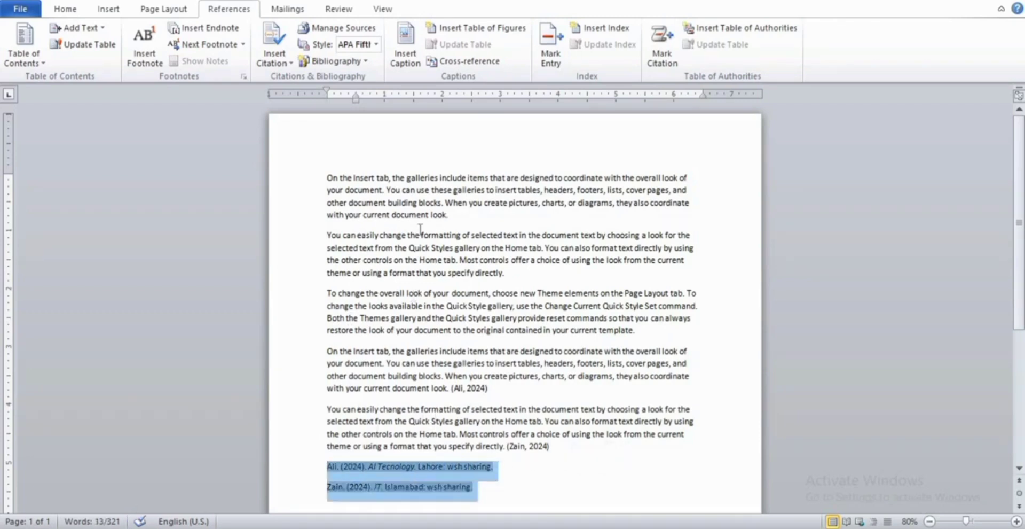
pyautogui.click(377, 45)
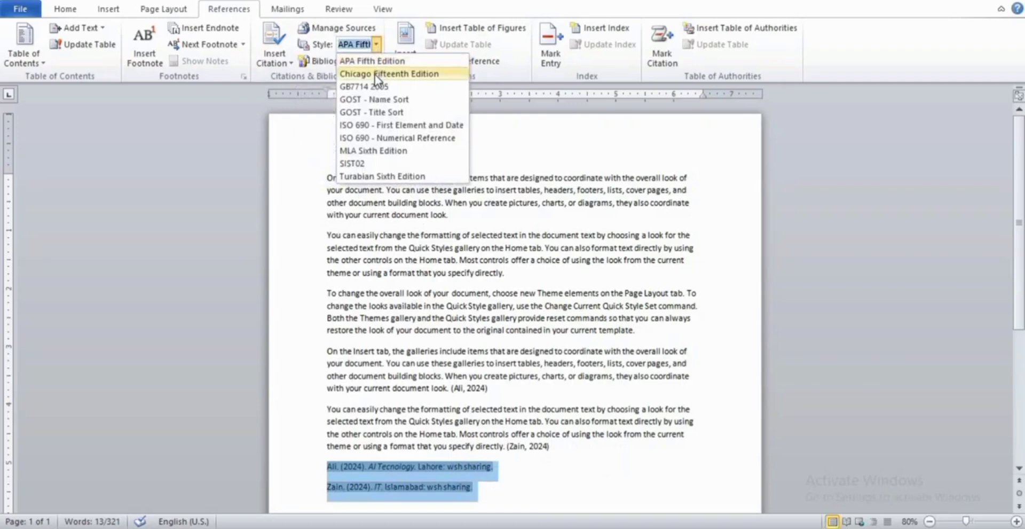
pyautogui.click(375, 74)
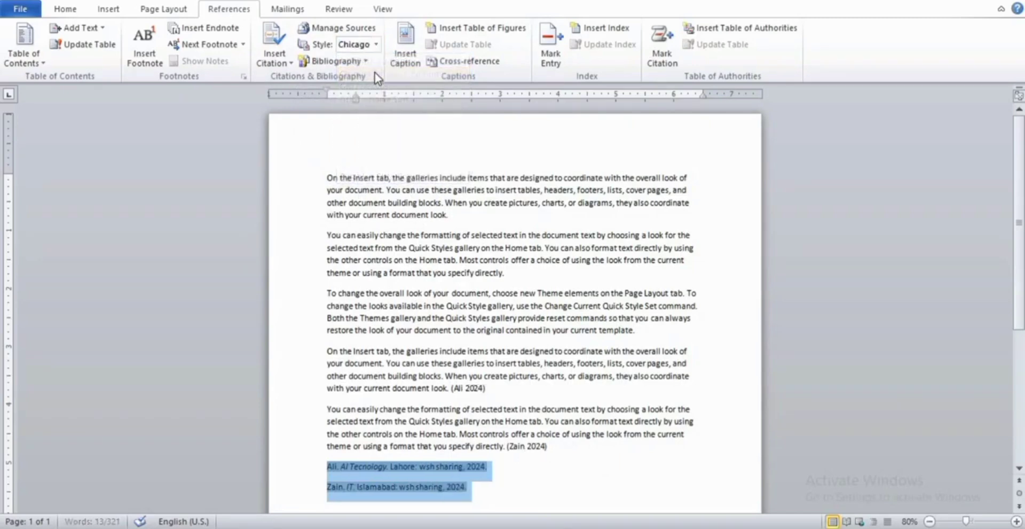
pyautogui.click(376, 45)
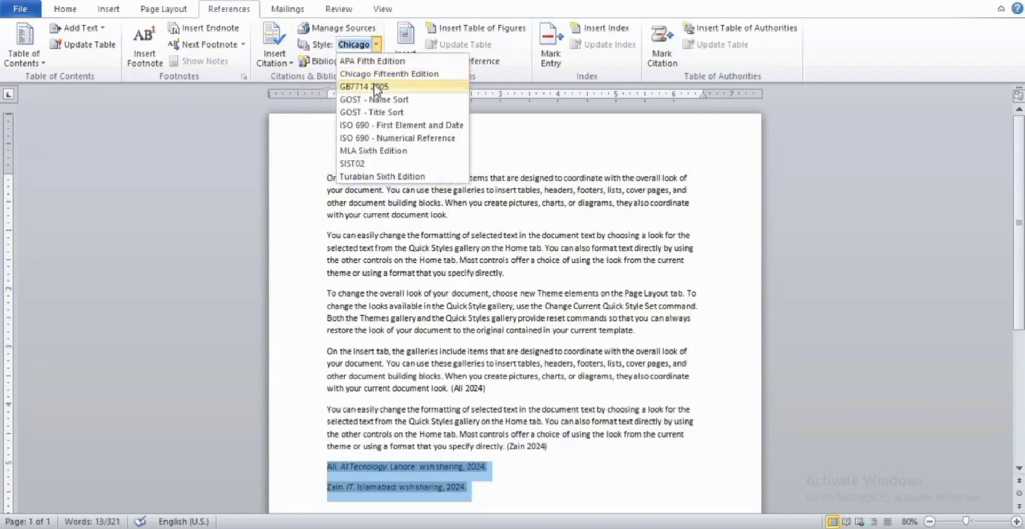
pyautogui.click(376, 88)
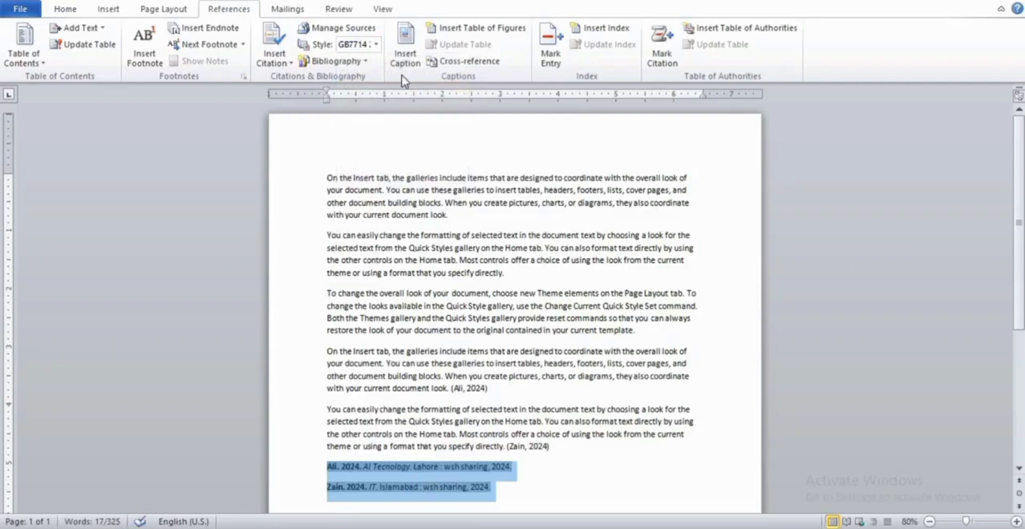
# Compare the GOST - Name Sort and GOST - Title Sort citation styles and settle on GOST - Name Sort.
pyautogui.click(377, 45)
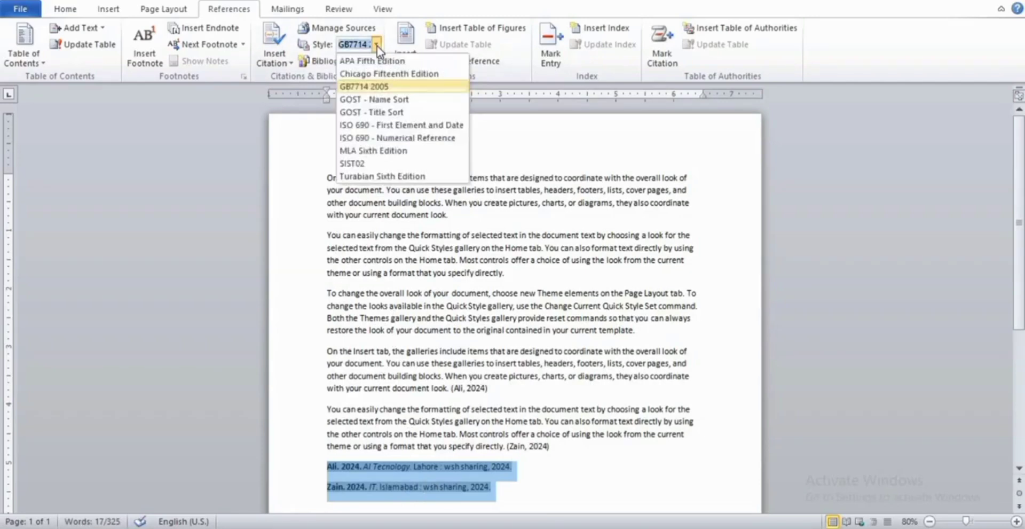
pyautogui.click(378, 102)
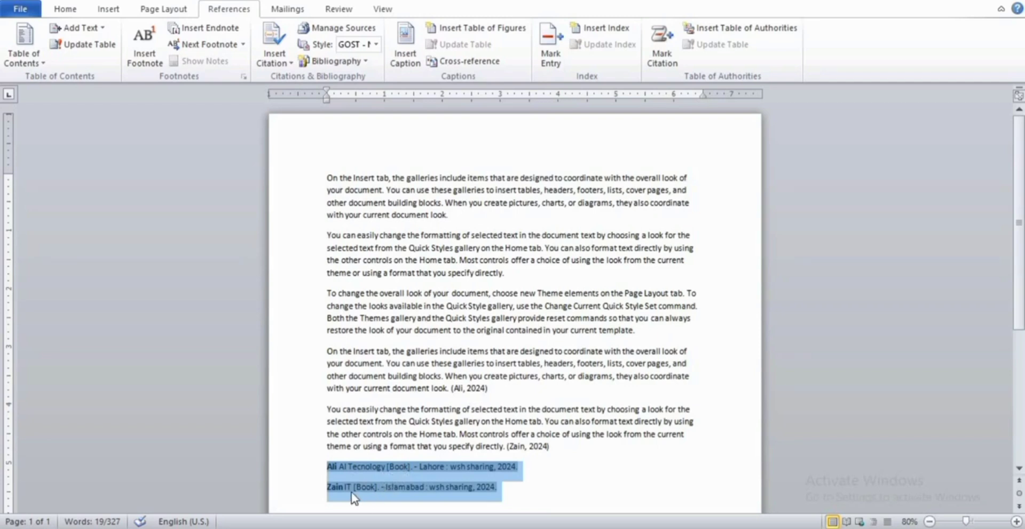
pyautogui.click(377, 45)
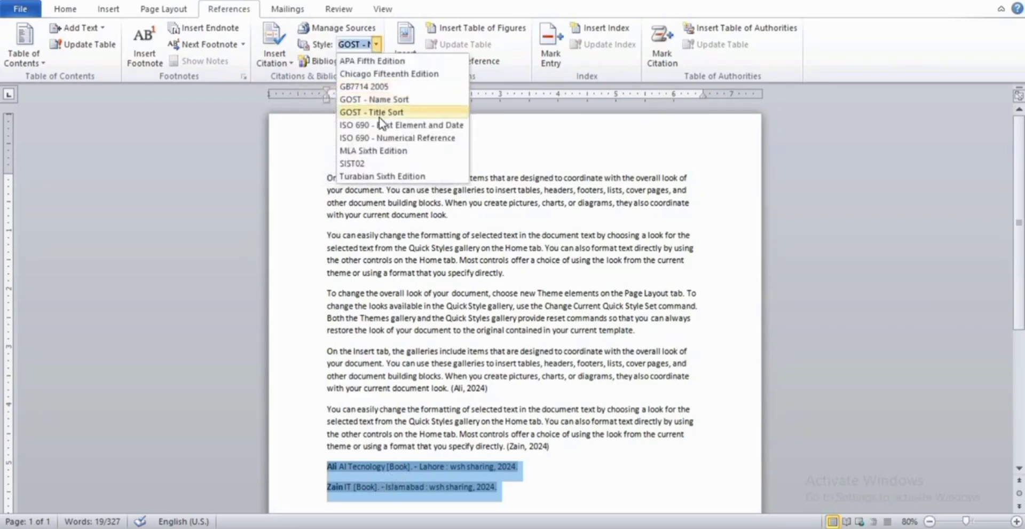
pyautogui.click(379, 117)
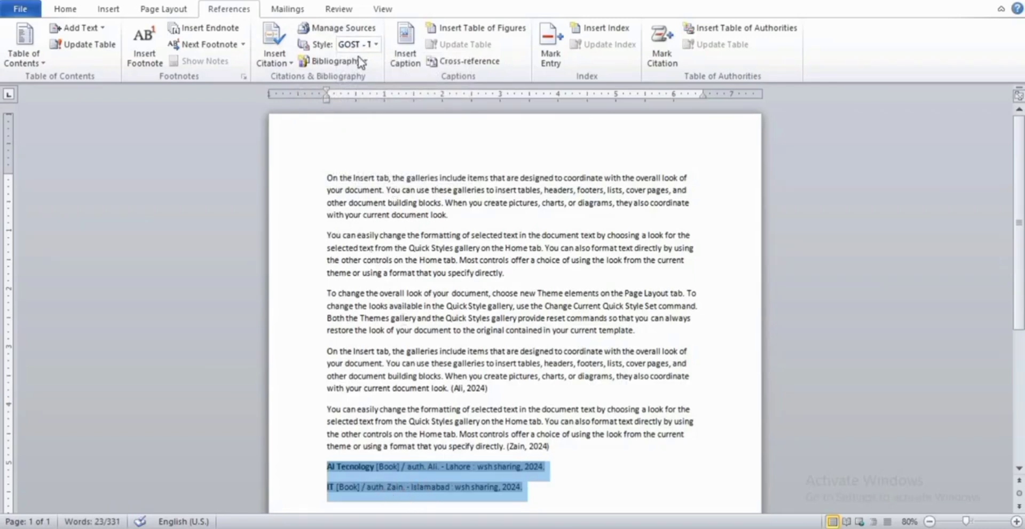
pyautogui.click(376, 45)
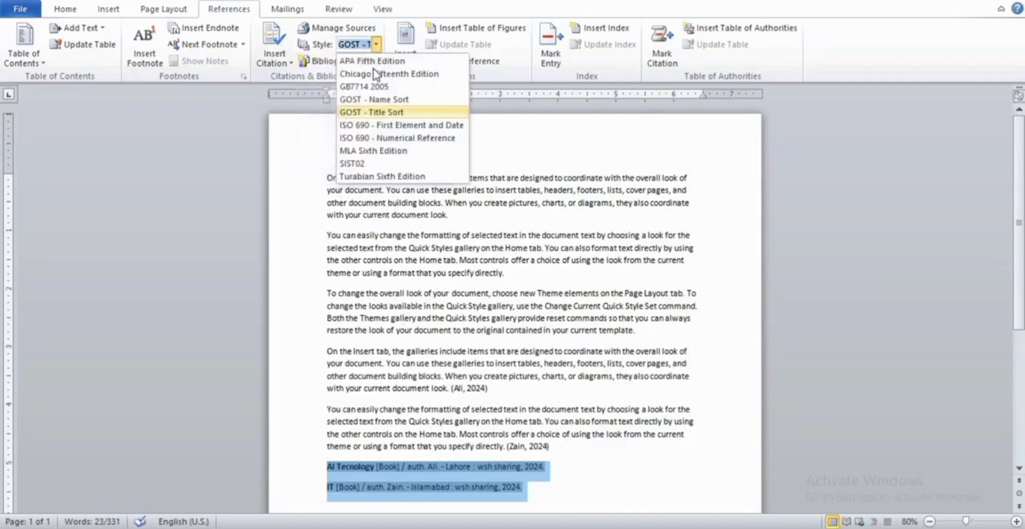
pyautogui.click(373, 99)
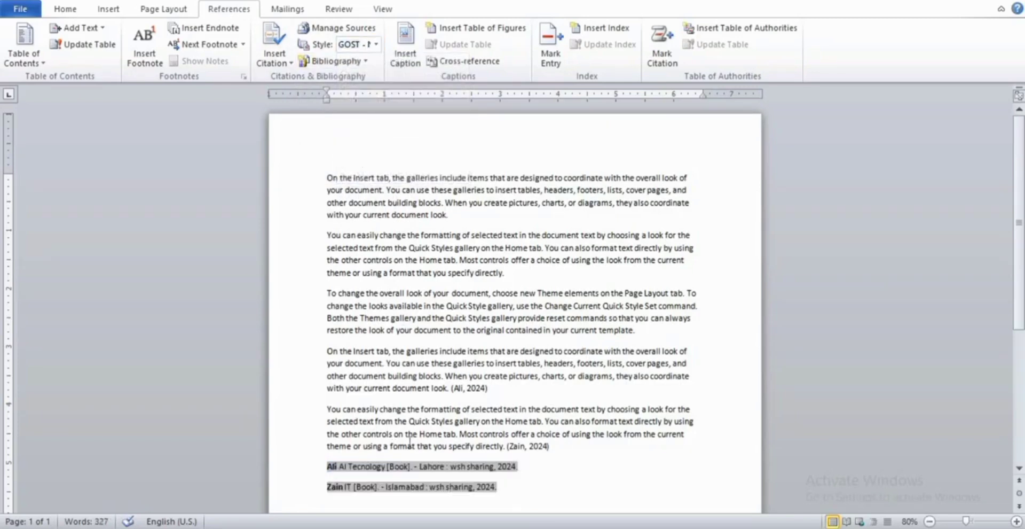
# Open the source manager and preview the two book sources in the master list.
pyautogui.click(367, 33)
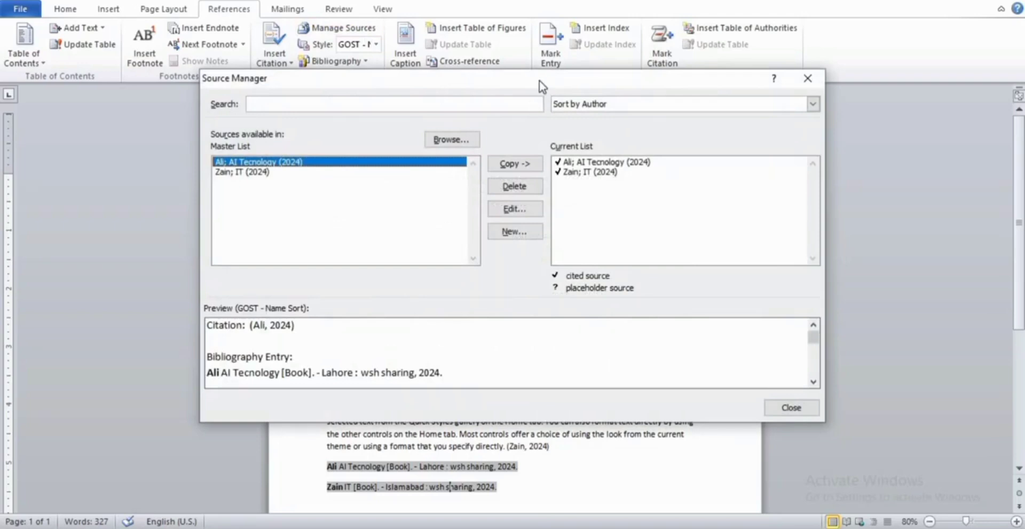
pyautogui.moveTo(540, 85); pyautogui.dragTo(548, 115)
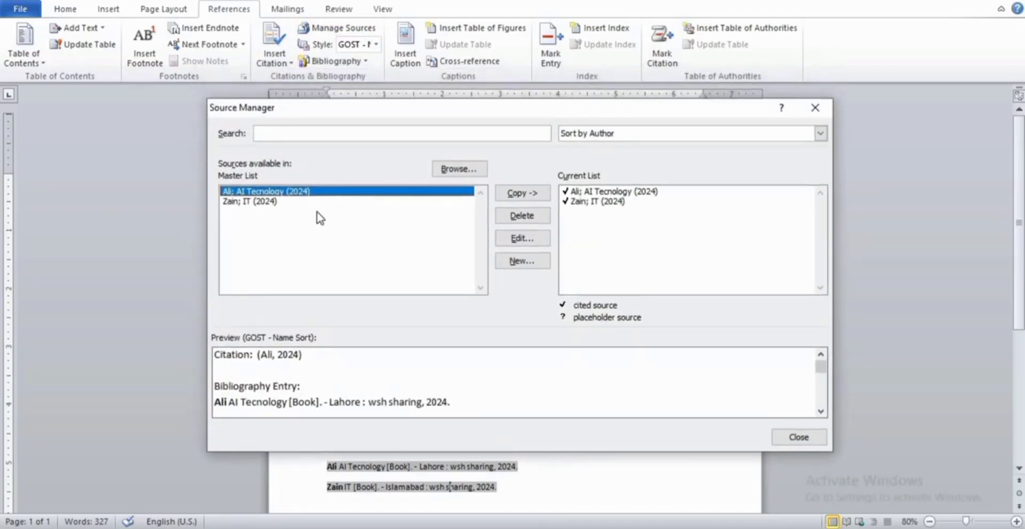
pyautogui.click(347, 224)
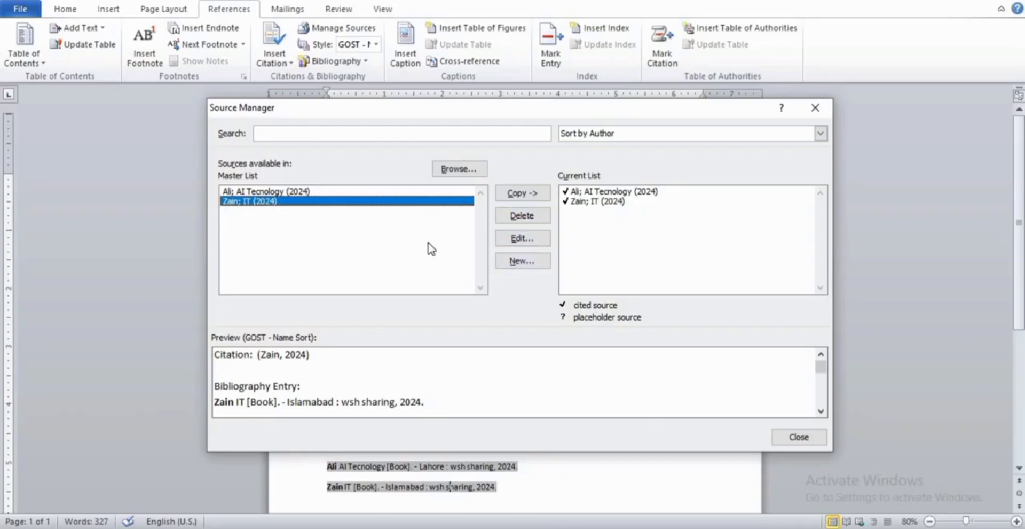
pyautogui.click(331, 194)
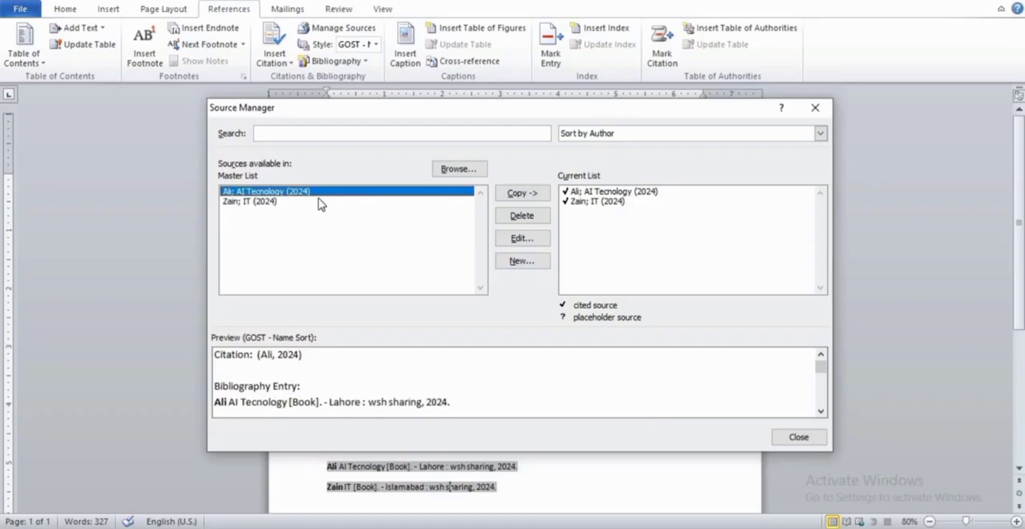
# Change the IT book source's year to 2023, update both the master and current lists, and close the source manager.
pyautogui.click(314, 201)
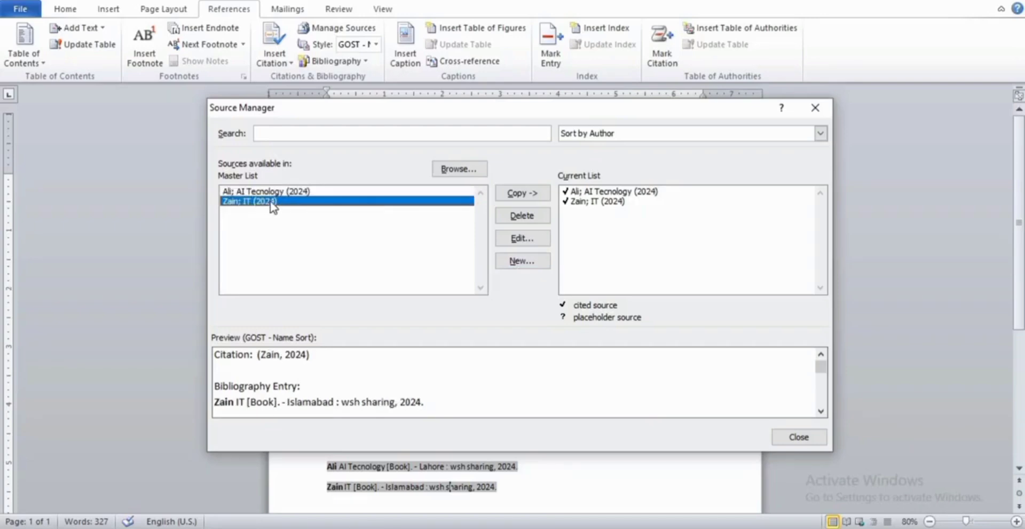
pyautogui.click(515, 238)
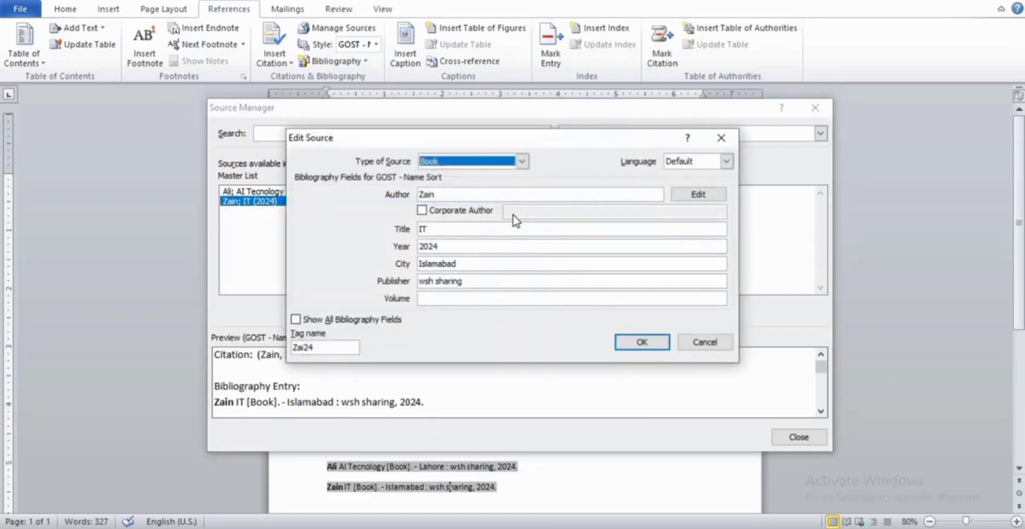
pyautogui.click(438, 247)
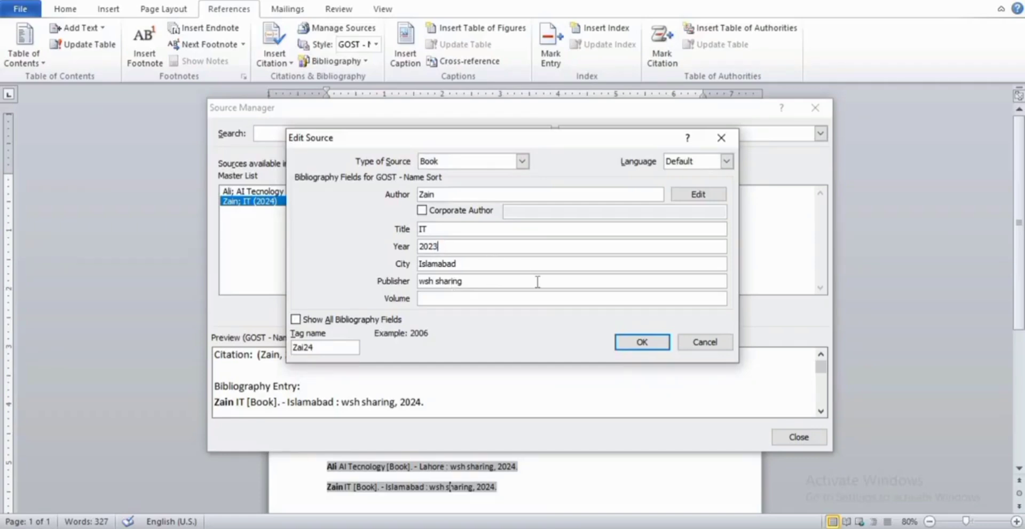
pyautogui.click(636, 344)
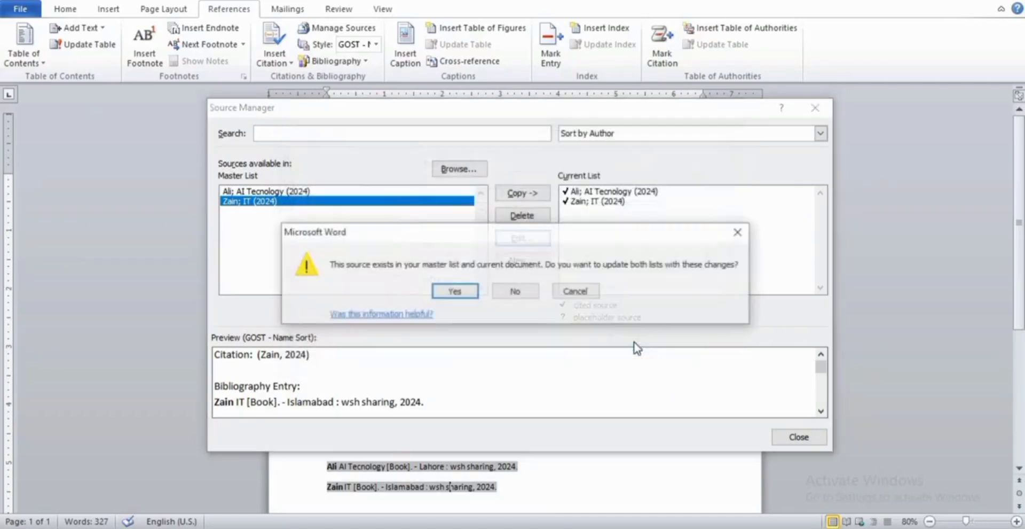
pyautogui.click(455, 292)
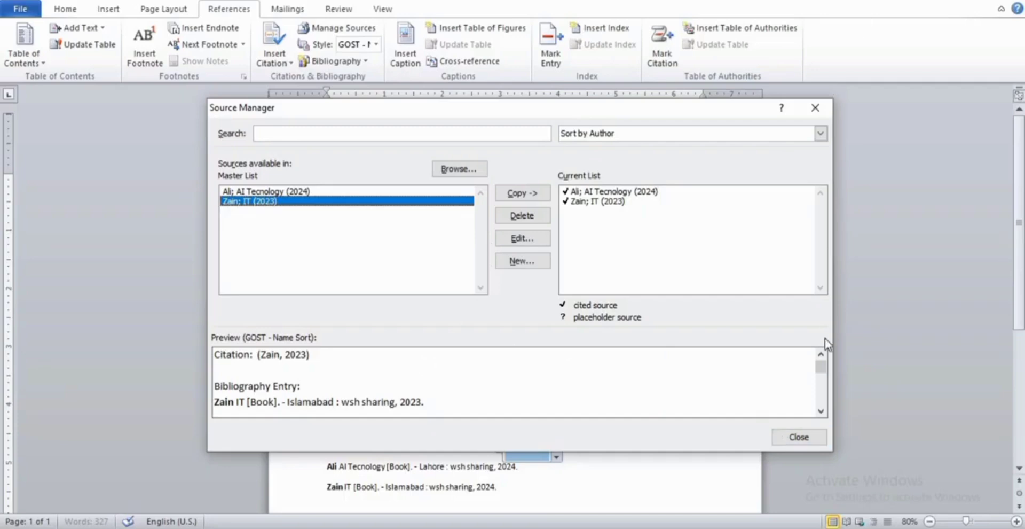
pyautogui.click(814, 439)
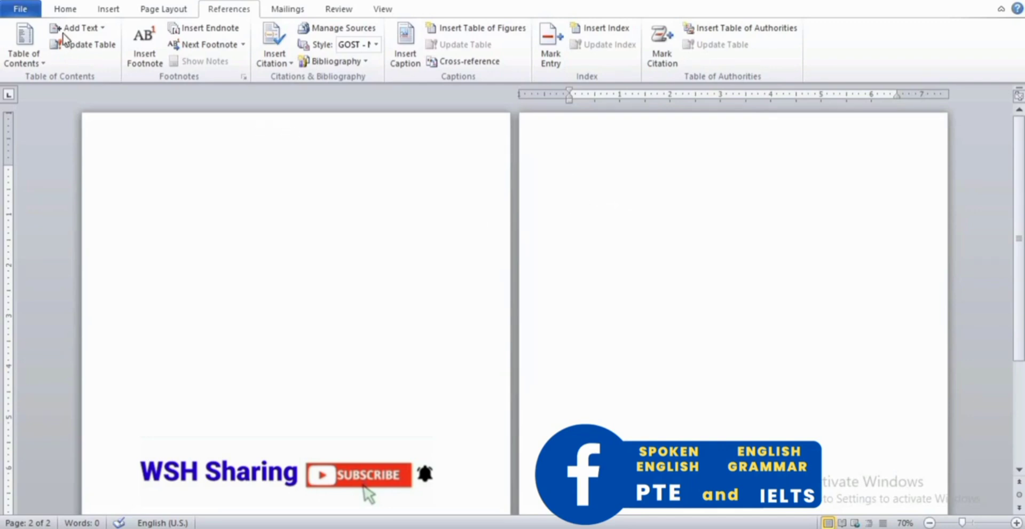
# Insert the clip art of a woman working at a computer on the second page and close the clip art search.
pyautogui.click(121, 8)
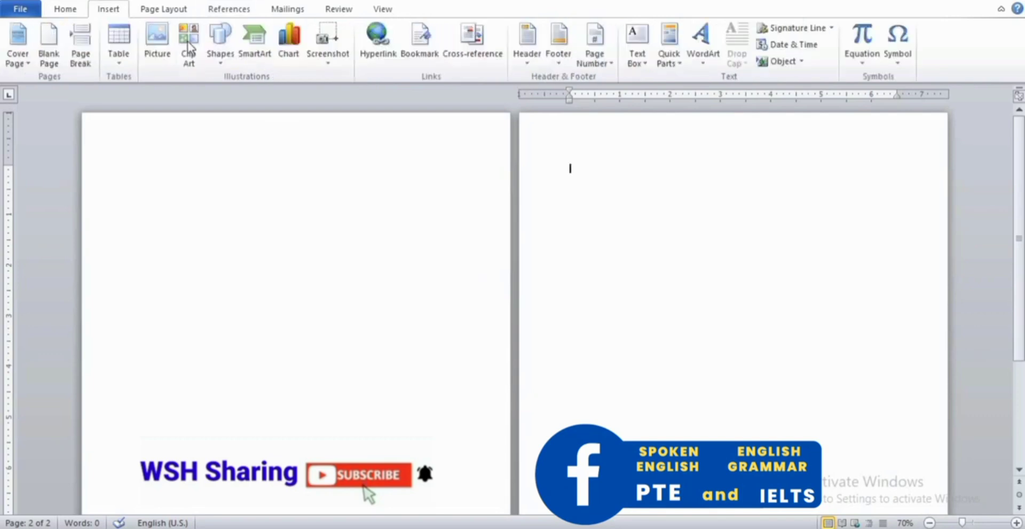
pyautogui.click(189, 59)
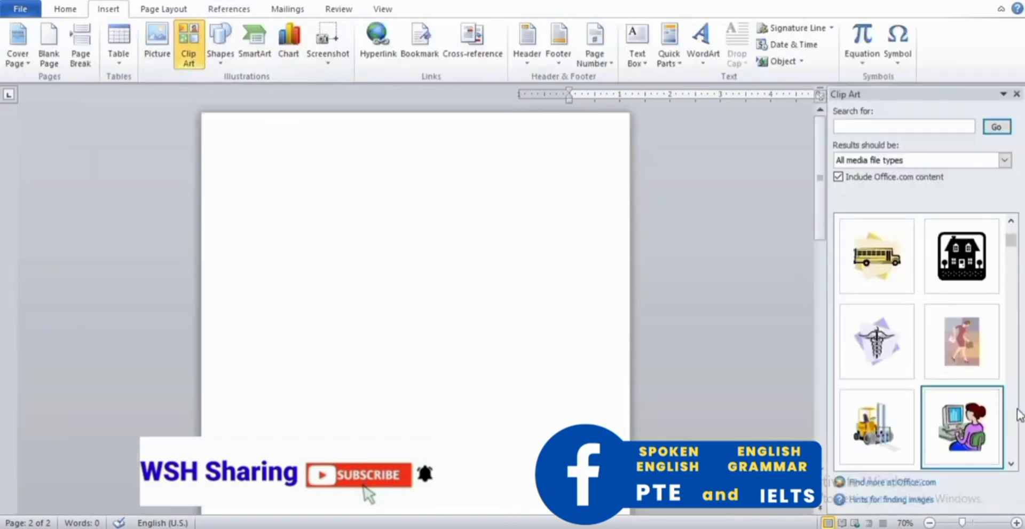
pyautogui.click(972, 435)
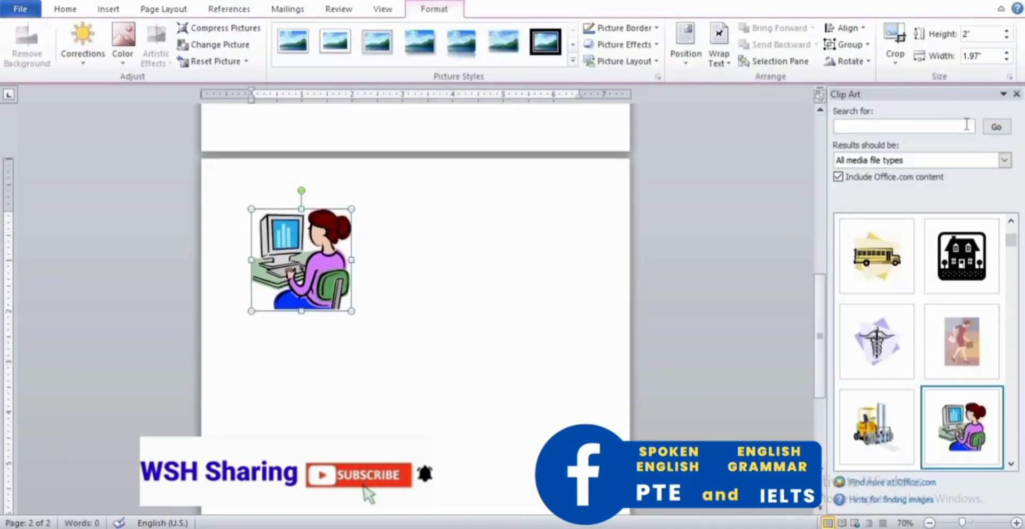
pyautogui.click(1016, 94)
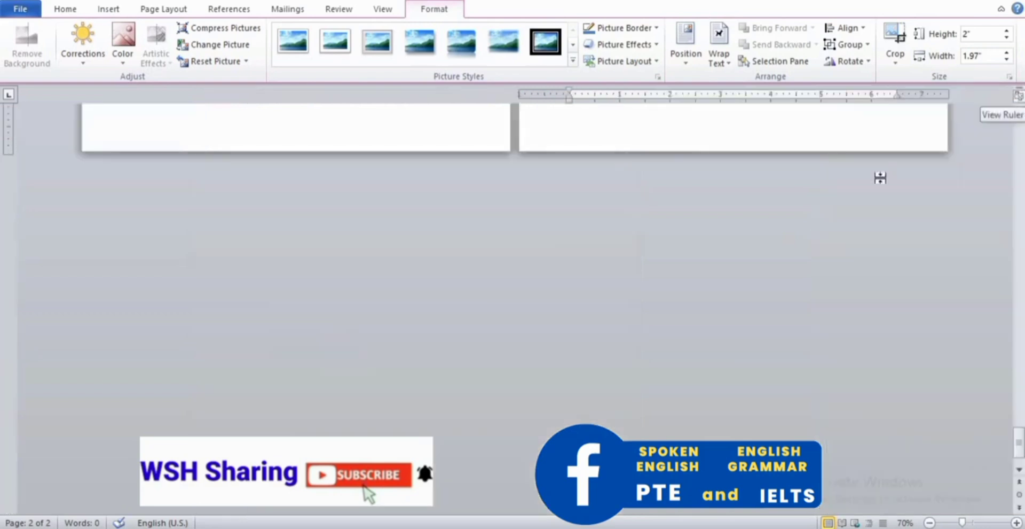
pyautogui.click(1022, 151)
pyautogui.click(1022, 152)
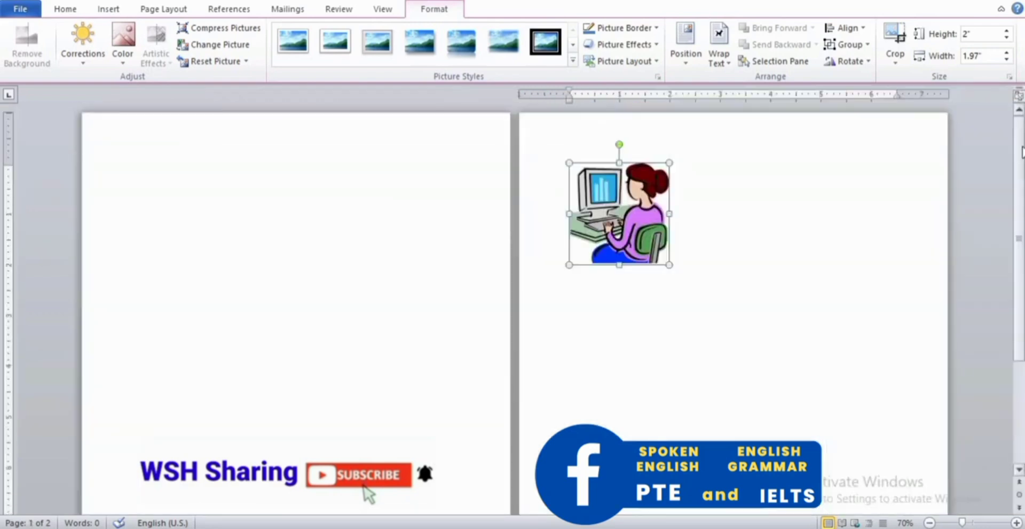
# Set the clip art's text wrapping to Tight and reposition it slightly below its original spot near the page's upper-left margin.
pyautogui.moveTo(656, 236); pyautogui.dragTo(685, 244)
pyautogui.click(729, 65)
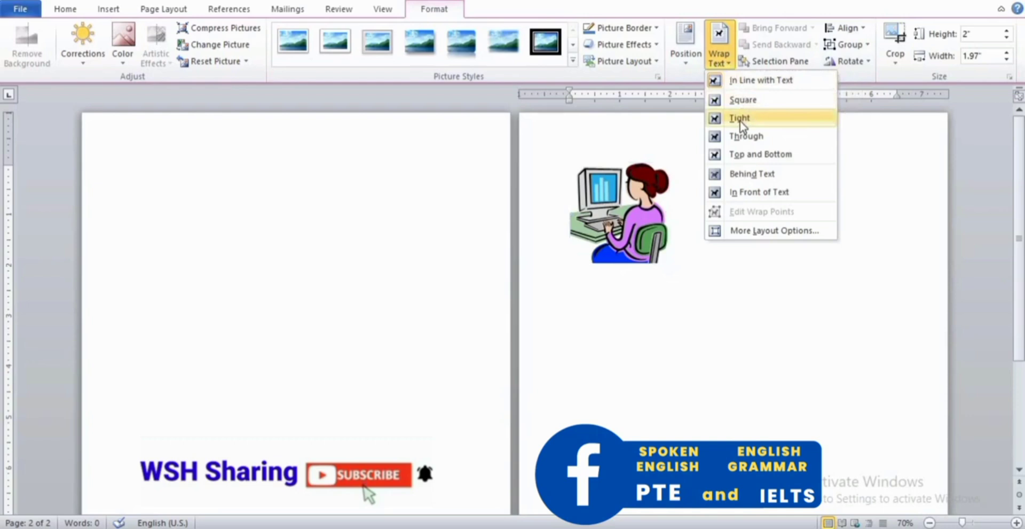
pyautogui.click(740, 120)
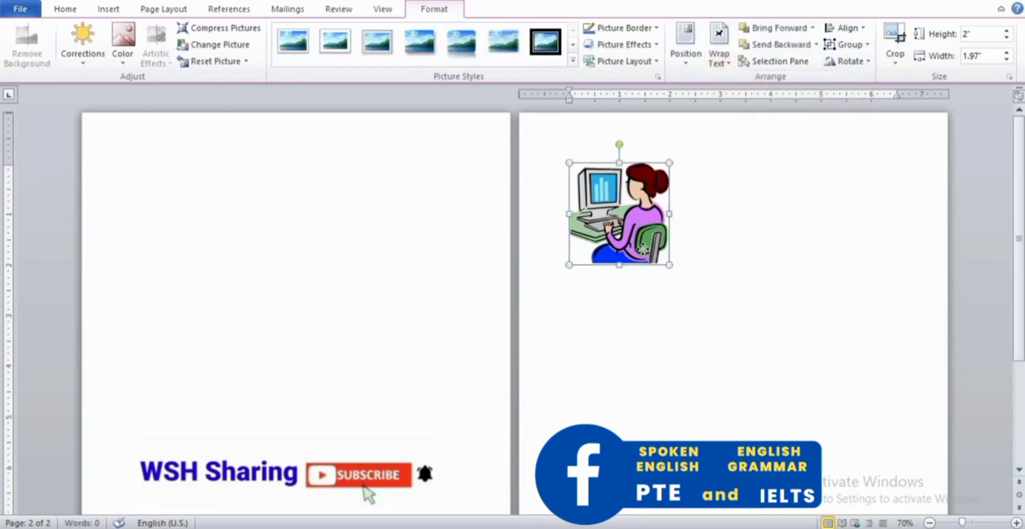
pyautogui.moveTo(644, 250); pyautogui.dragTo(751, 247)
pyautogui.moveTo(750, 247); pyautogui.dragTo(638, 256)
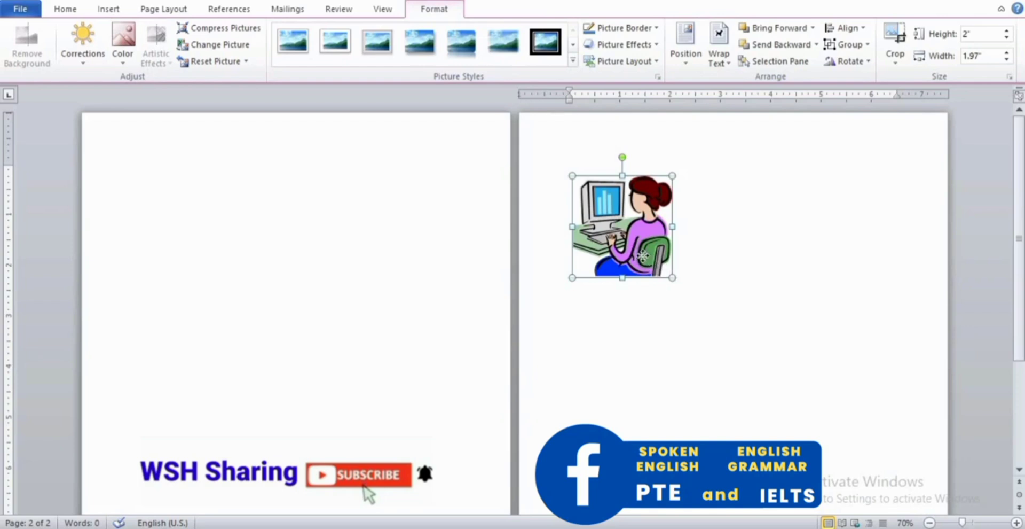
pyautogui.moveTo(642, 255); pyautogui.dragTo(637, 250)
pyautogui.click(707, 273)
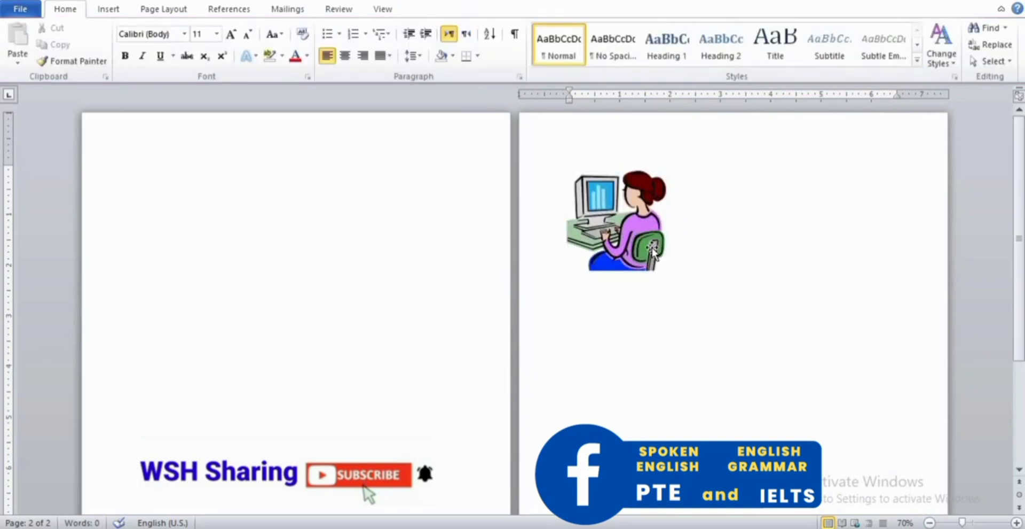
# Start a caption for the computer clip art, using the Figure label.
pyautogui.click(636, 245)
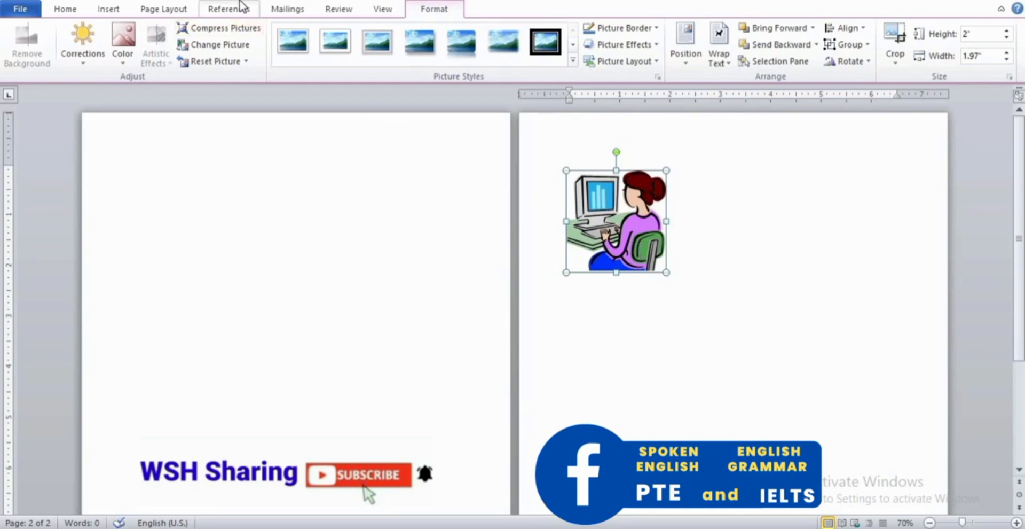
pyautogui.click(239, 12)
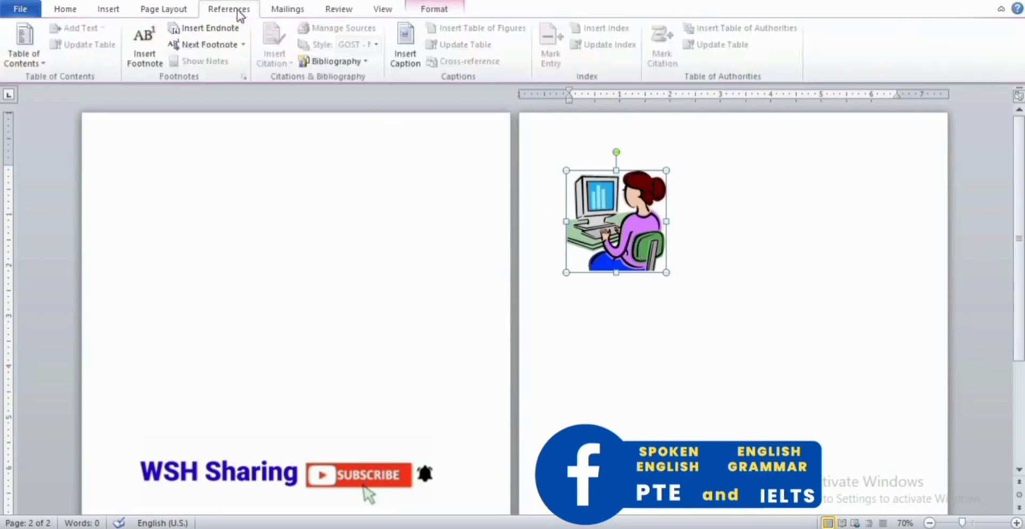
pyautogui.click(407, 58)
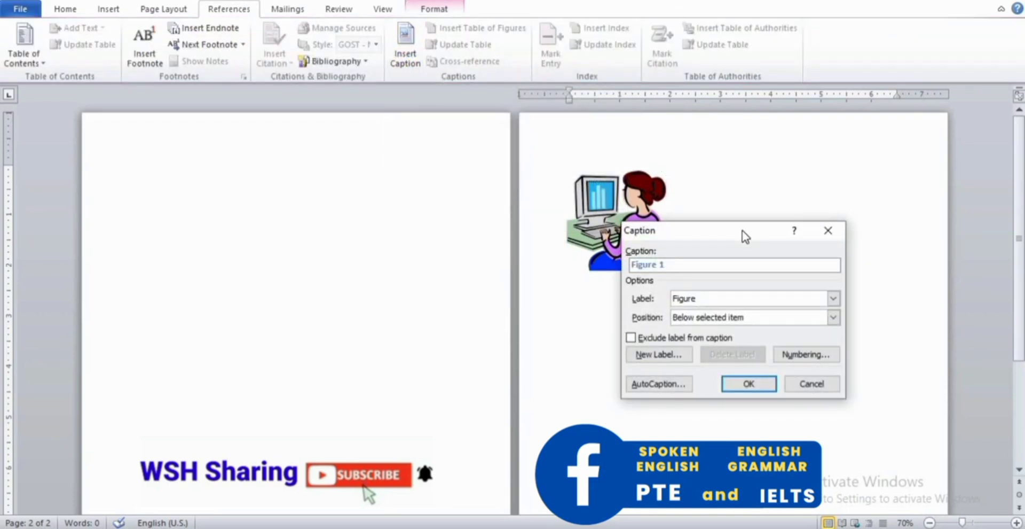
pyautogui.moveTo(746, 229); pyautogui.dragTo(816, 192)
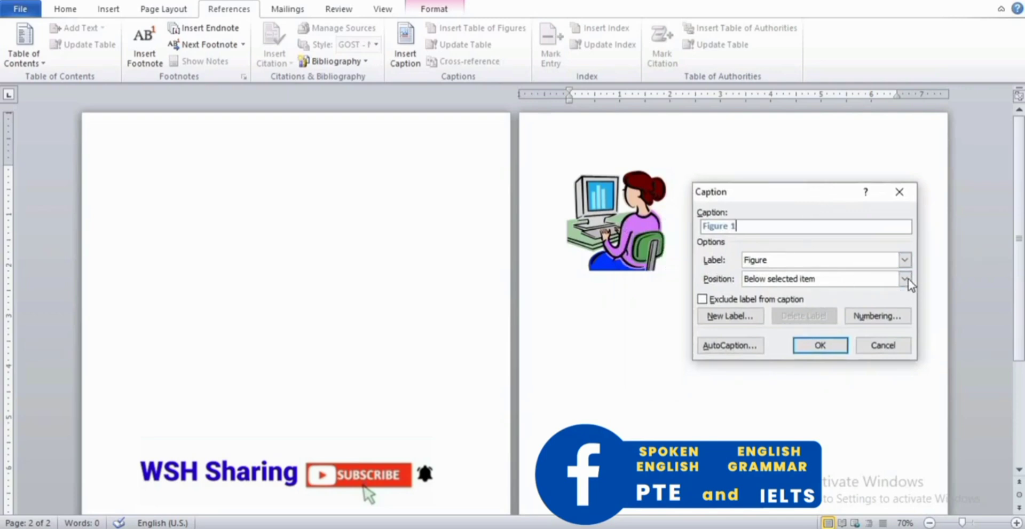
pyautogui.click(906, 260)
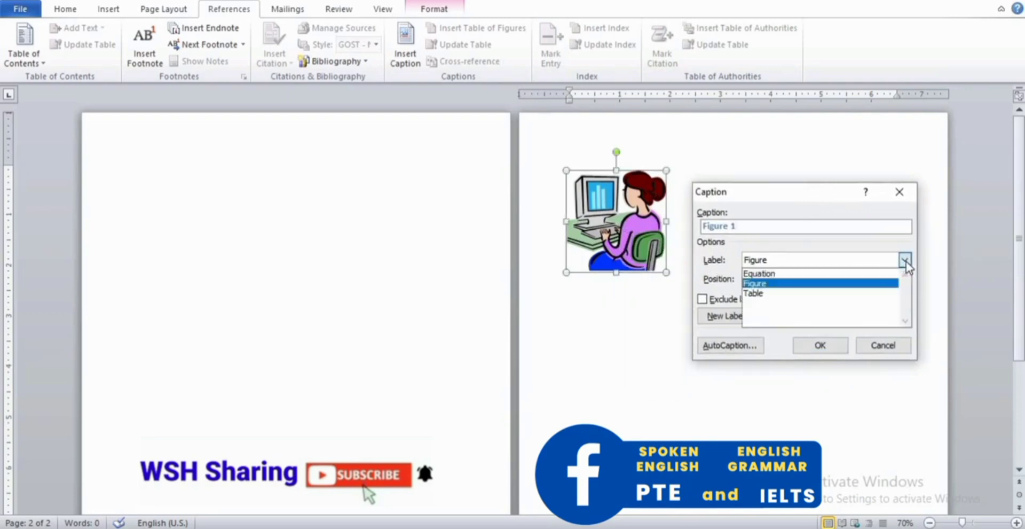
pyautogui.click(842, 284)
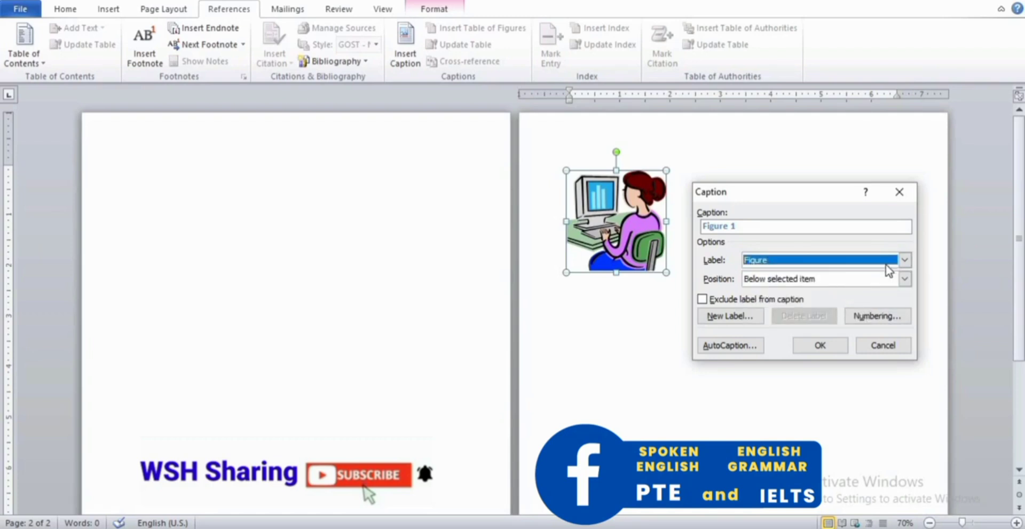
# Try the Table label for the caption and switch back to Figure.
pyautogui.click(905, 261)
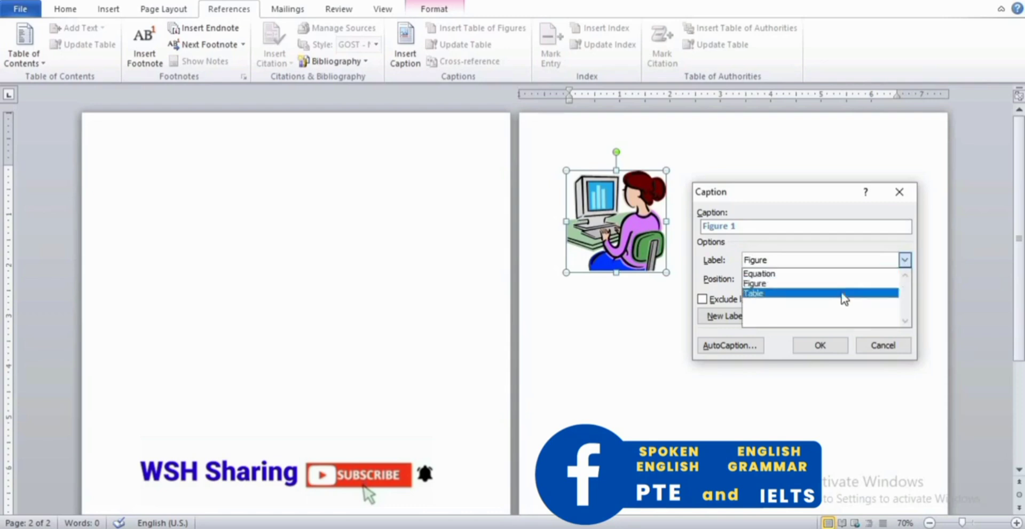
pyautogui.click(814, 291)
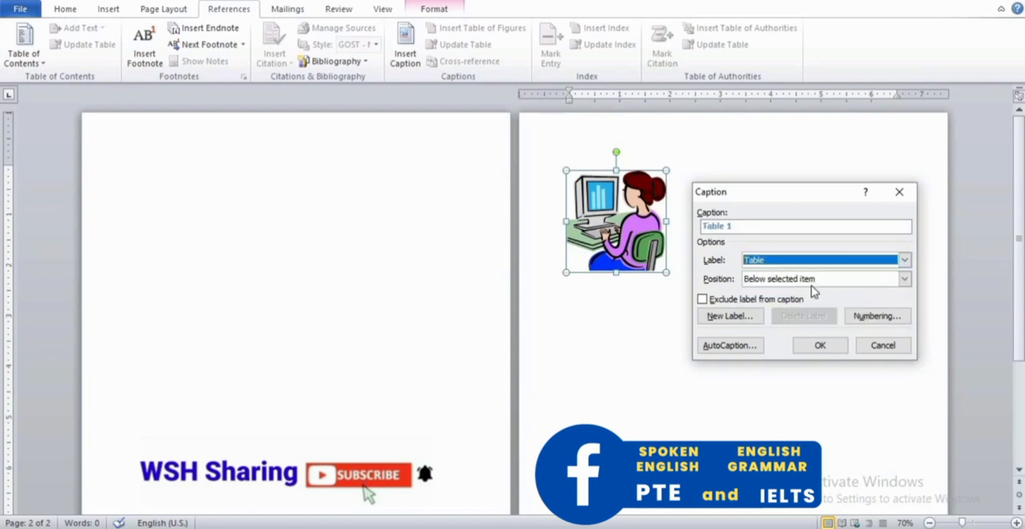
pyautogui.click(905, 260)
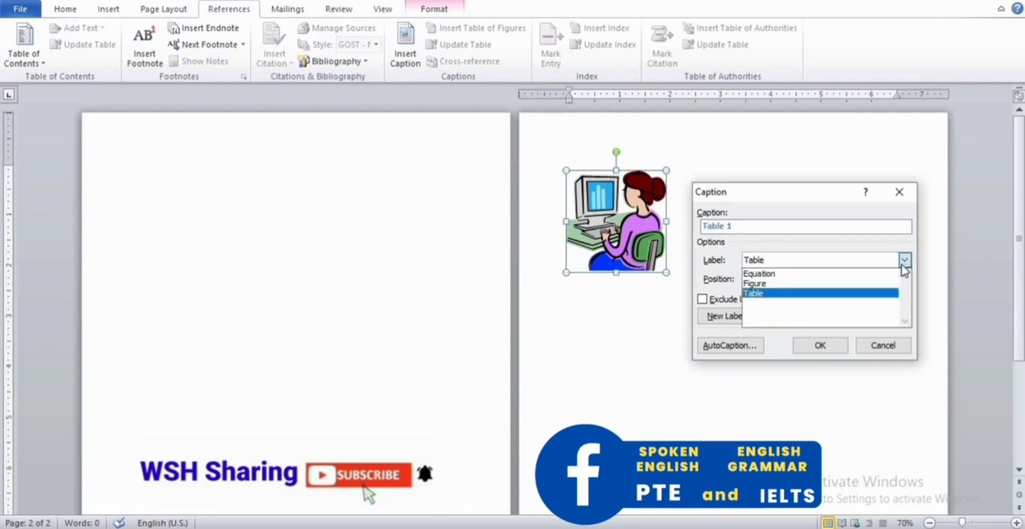
pyautogui.click(814, 284)
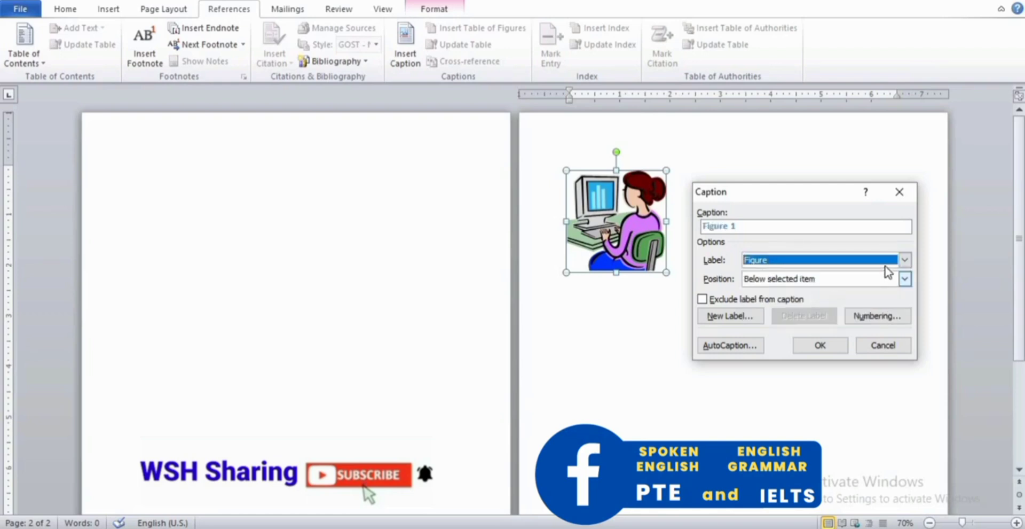
# Add the text "Computer teacher" after "Figure 1" and insert the caption below the selected picture.
pyautogui.click(782, 230)
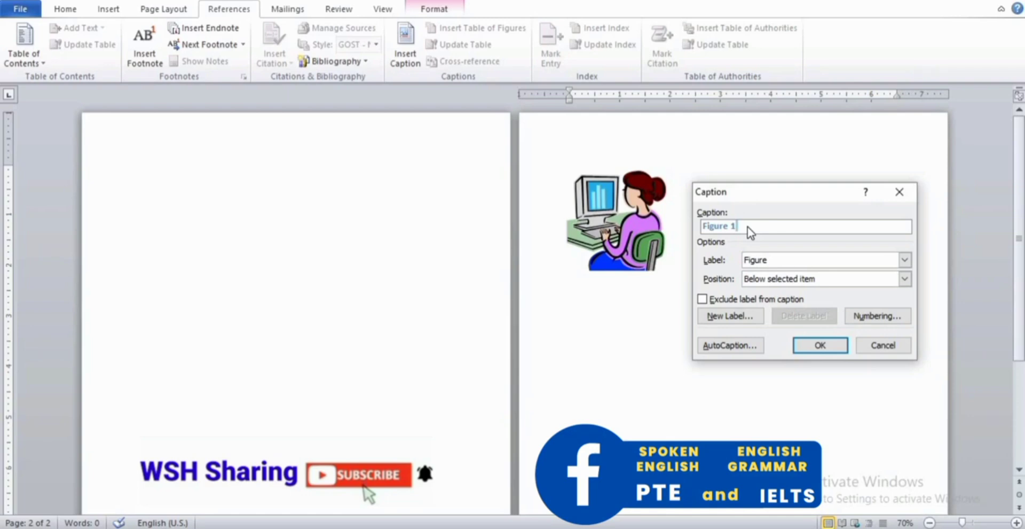
pyautogui.write('Computer teacher')
pyautogui.click(905, 279)
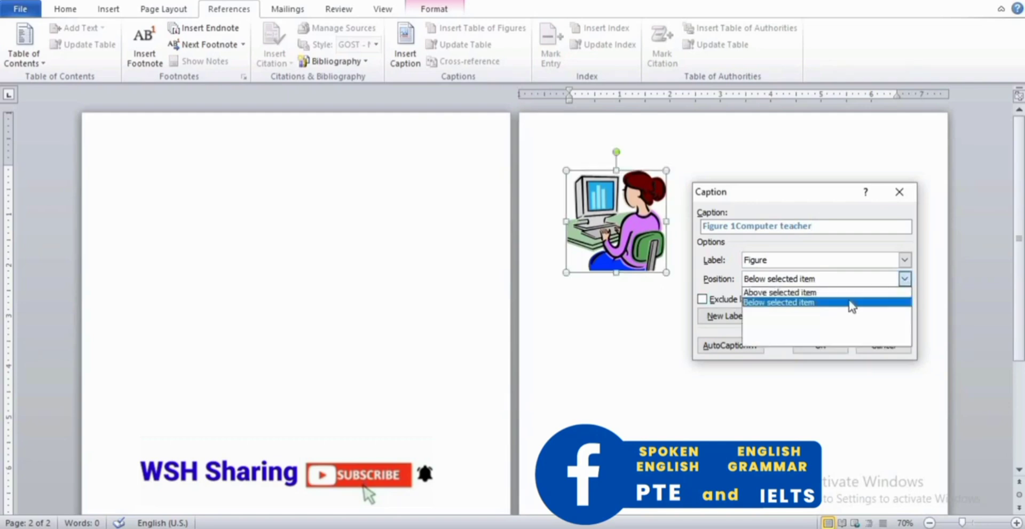
pyautogui.click(828, 293)
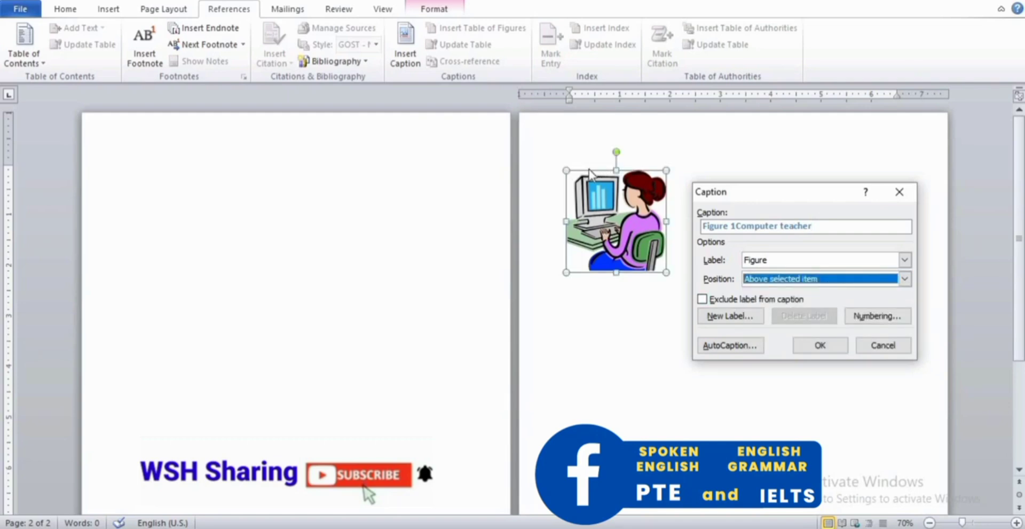
pyautogui.click(906, 280)
pyautogui.click(821, 303)
pyautogui.click(821, 345)
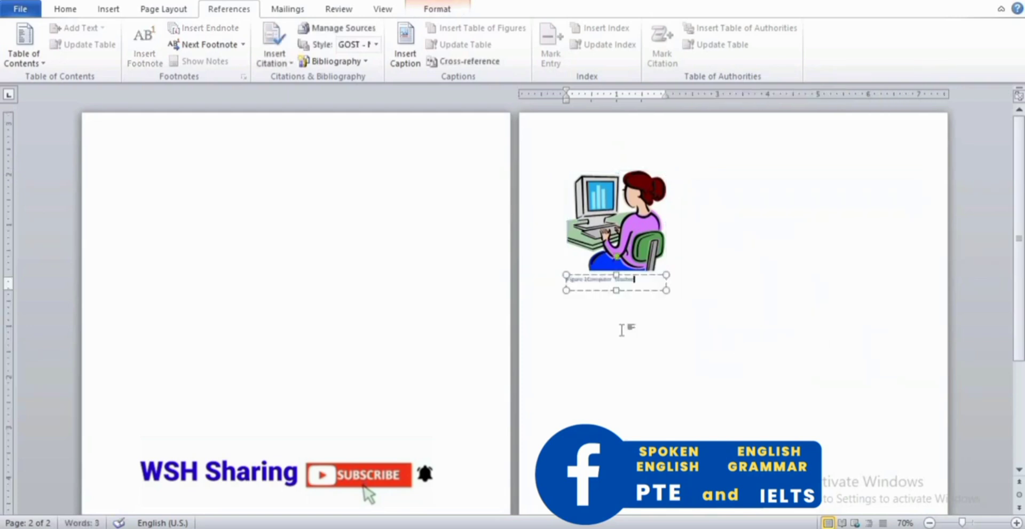
# Enlarge the whole caption text under the picture to 20 pt.
pyautogui.doubleClick(599, 279)
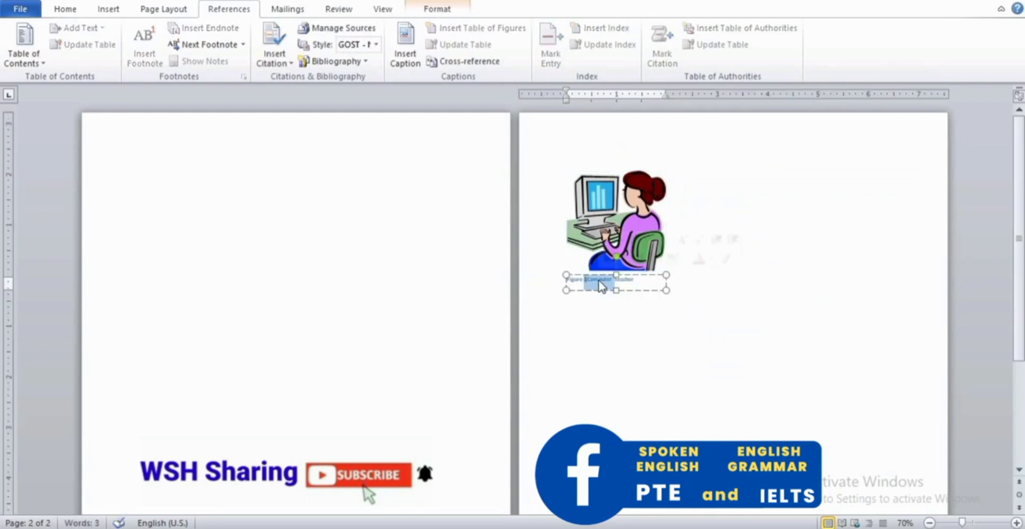
pyautogui.tripleClick(600, 280)
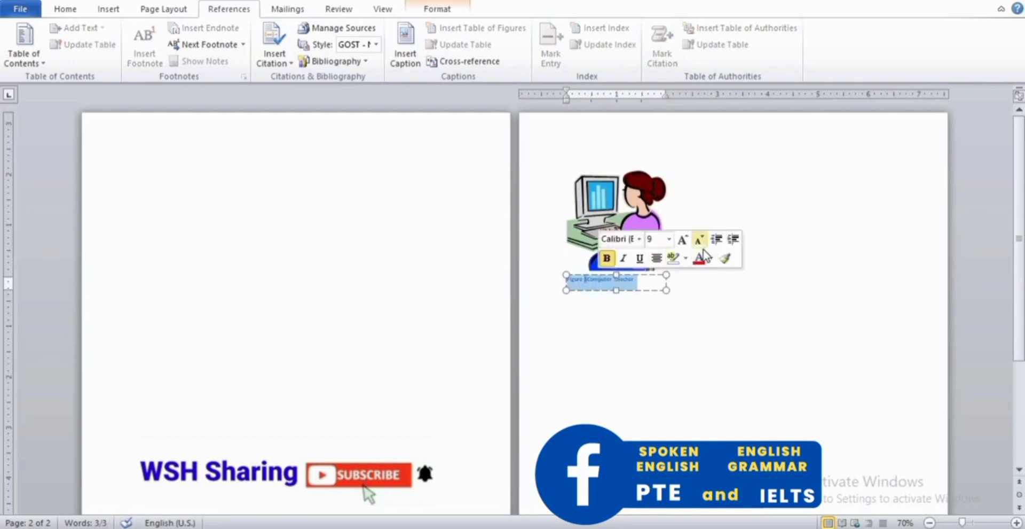
pyautogui.click(683, 241)
pyautogui.click(683, 241)
pyautogui.click(683, 240)
pyautogui.click(683, 240)
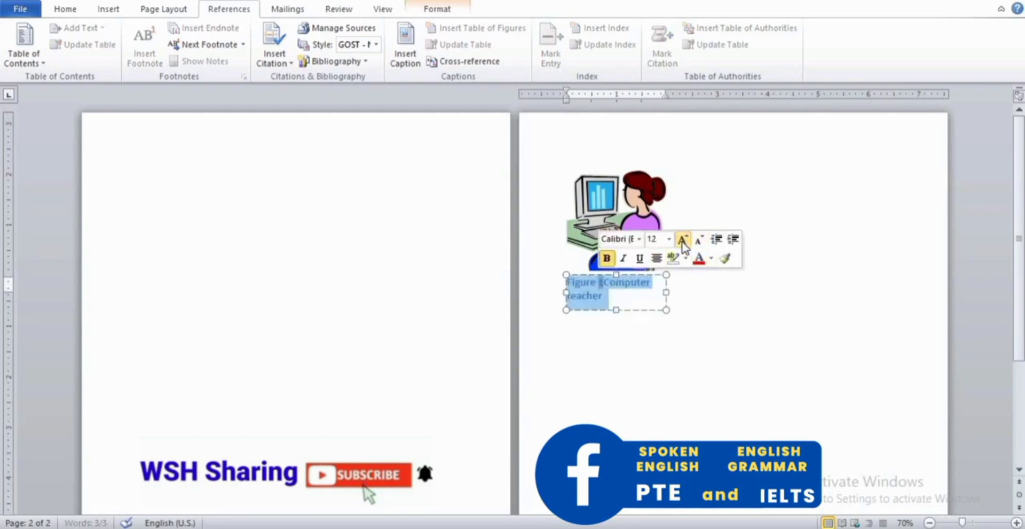
pyautogui.click(683, 241)
pyautogui.click(683, 240)
pyautogui.click(683, 240)
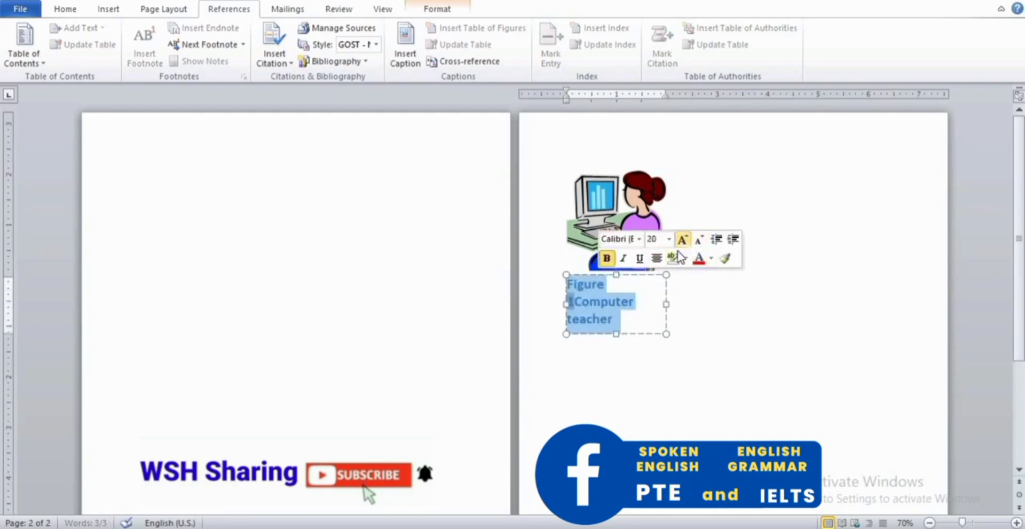
# Widen the caption's text box so that the caption fits on a single line, and deselect it.
pyautogui.click(666, 302)
pyautogui.moveTo(697, 303); pyautogui.dragTo(748, 296)
pyautogui.click(692, 336)
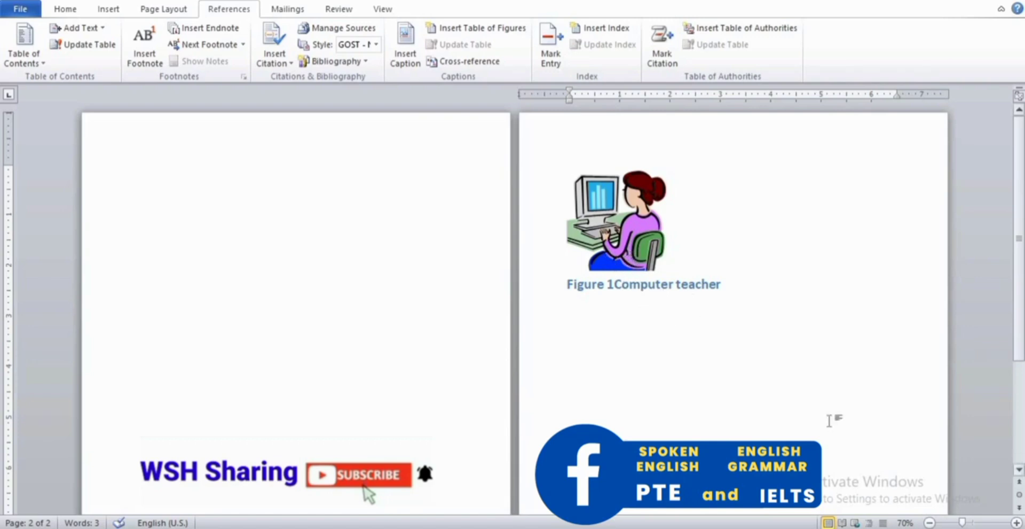
# Start a new page after the captioned picture and insert the built-in Binomial Theorem equation on it.
pyautogui.doubleClick(619, 345)
pyautogui.keyDown('ctrl'); pyautogui.scroll(-2, 620, 344); pyautogui.keyUp('ctrl')
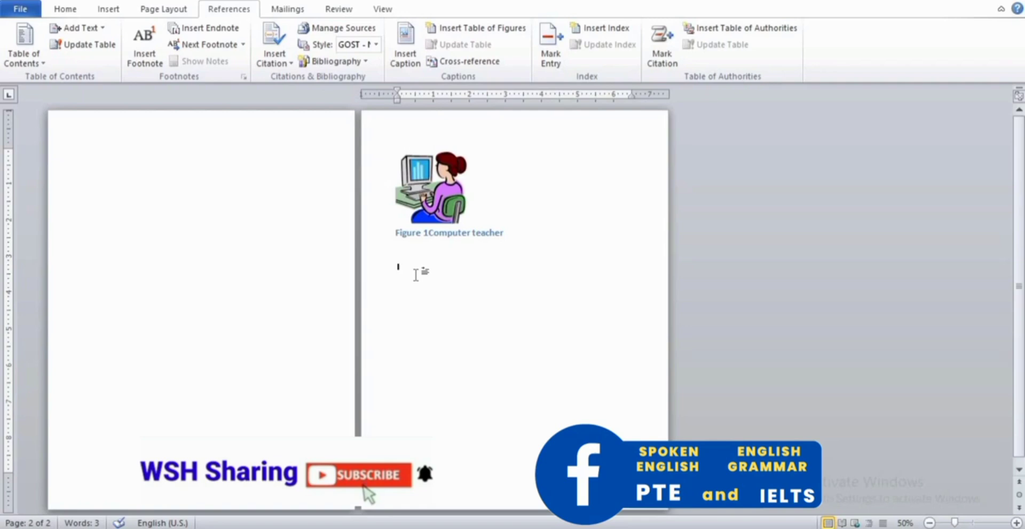
pyautogui.hotkey('ctrl', 'Return')
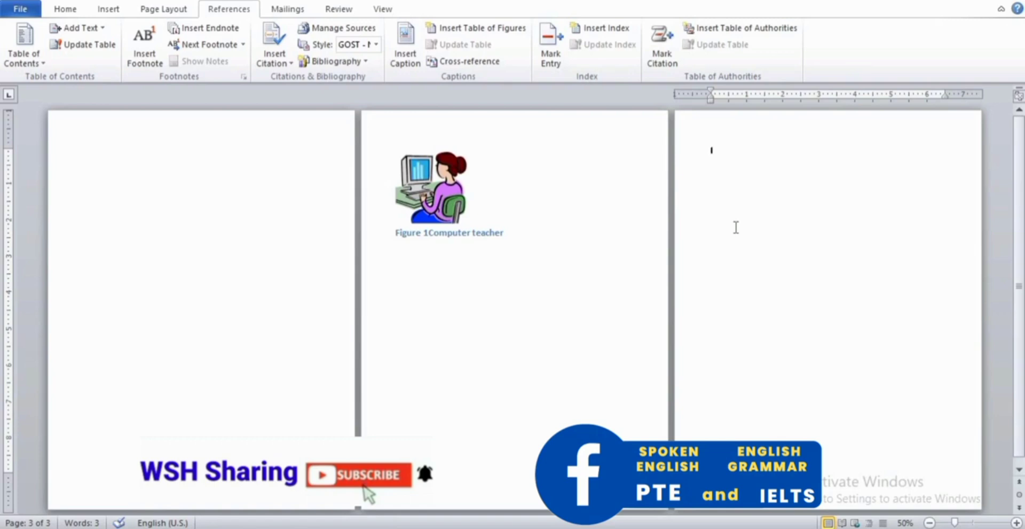
pyautogui.doubleClick(751, 170)
pyautogui.click(110, 12)
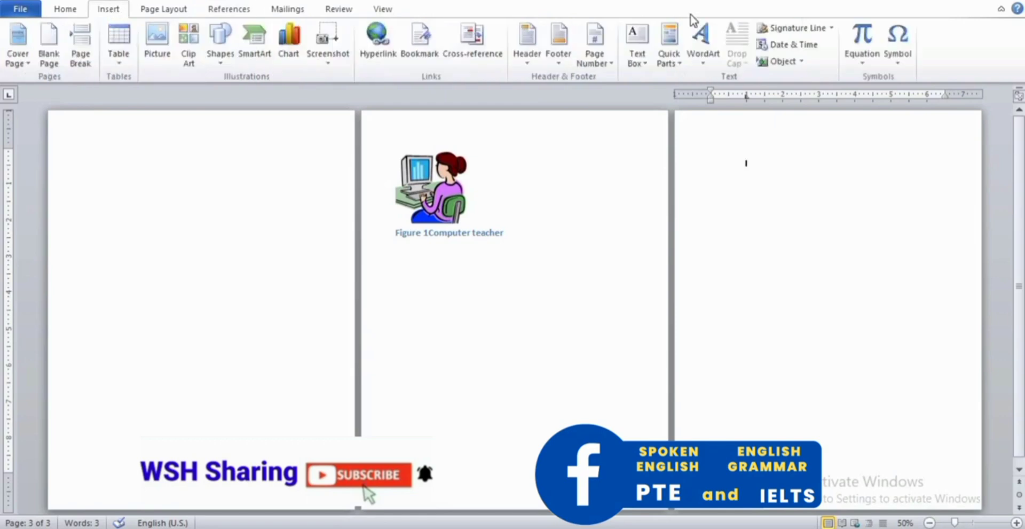
pyautogui.click(864, 68)
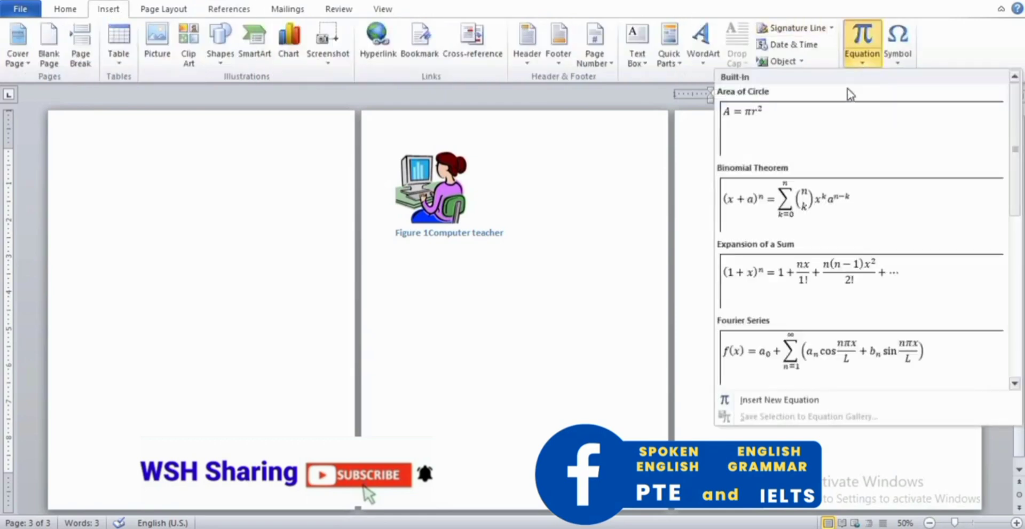
pyautogui.click(807, 208)
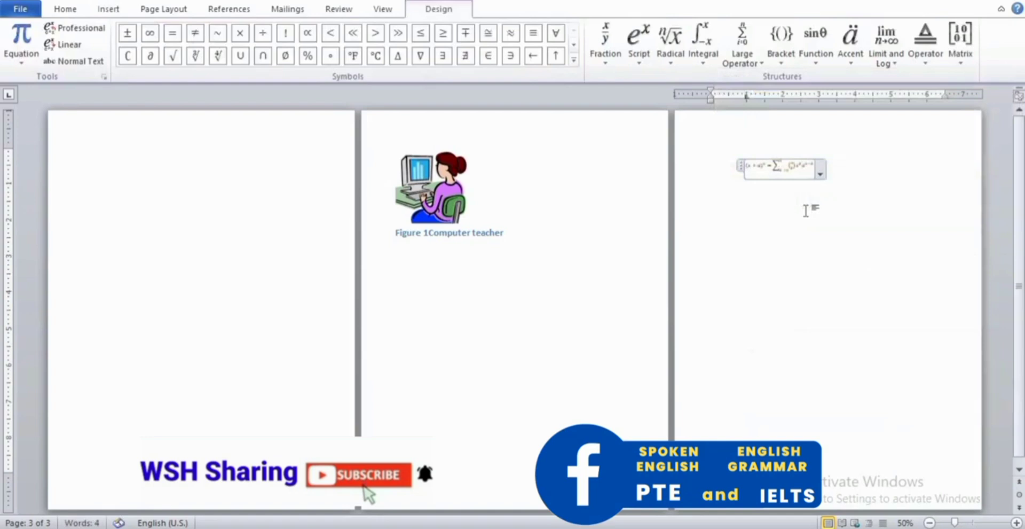
# Enlarge the whole Binomial Theorem equation to 24 pt and deselect it.
pyautogui.tripleClick(773, 172)
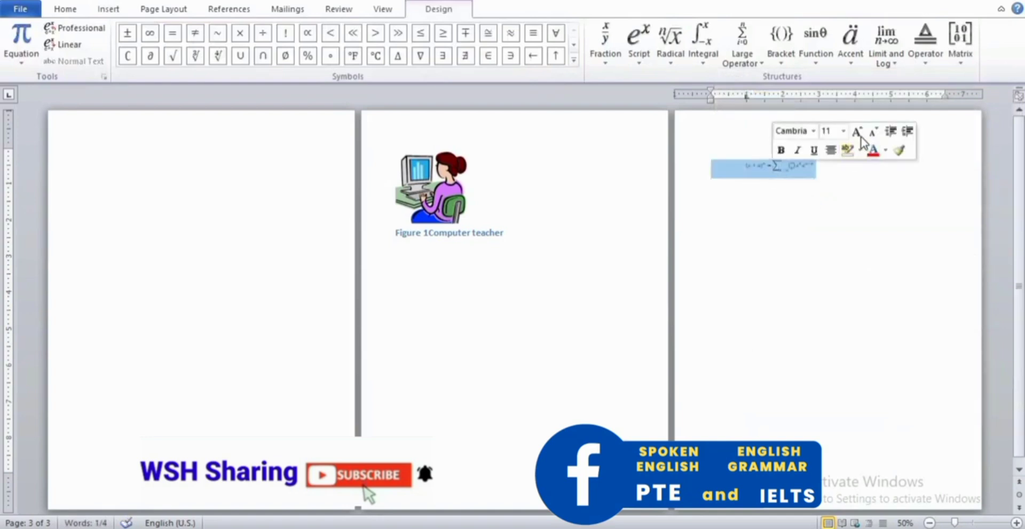
pyautogui.click(858, 133)
pyautogui.click(858, 134)
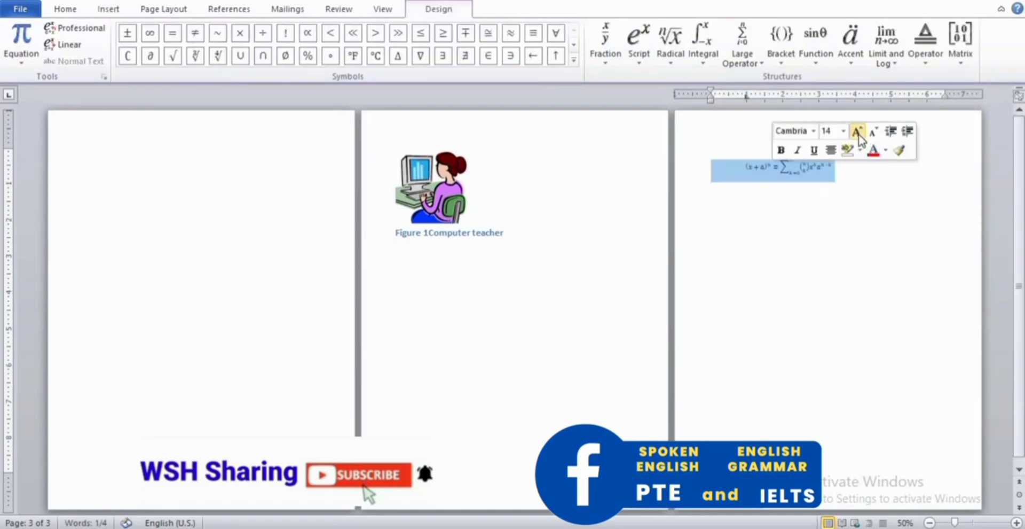
pyautogui.click(857, 131)
pyautogui.click(857, 131)
pyautogui.click(857, 132)
pyautogui.click(857, 132)
pyautogui.click(857, 131)
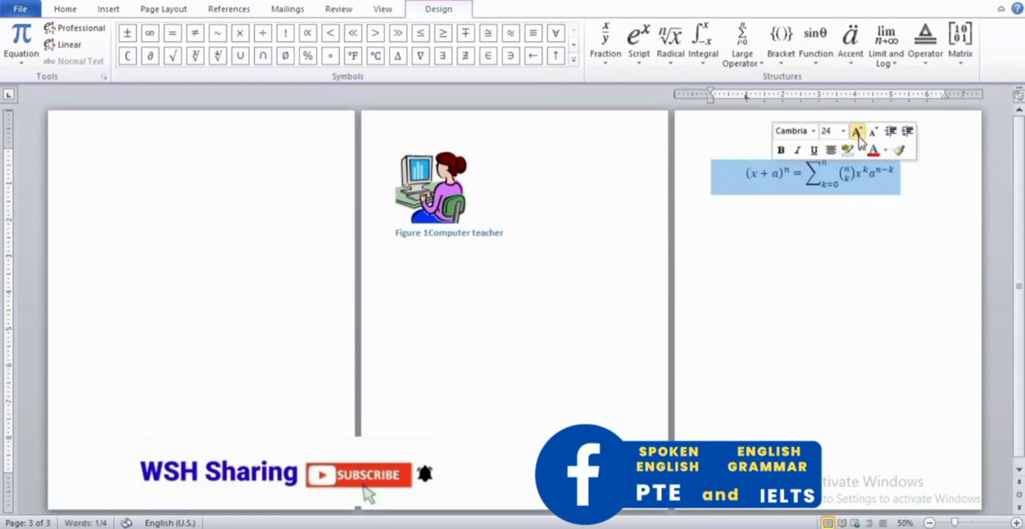
pyautogui.click(842, 267)
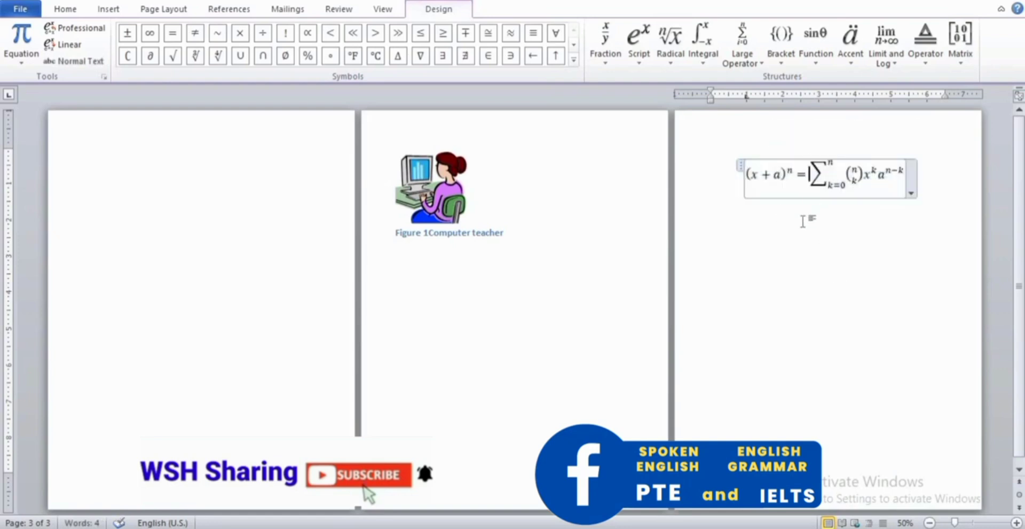
# Insert a caption below the whole equation with the Equation label and the text "Math" after "Equation 1".
pyautogui.tripleClick(759, 181)
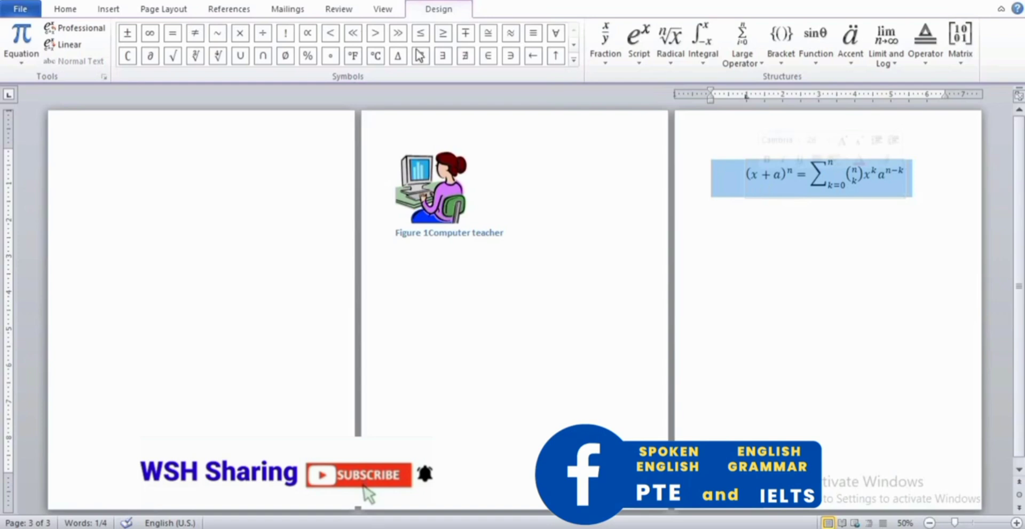
pyautogui.click(222, 9)
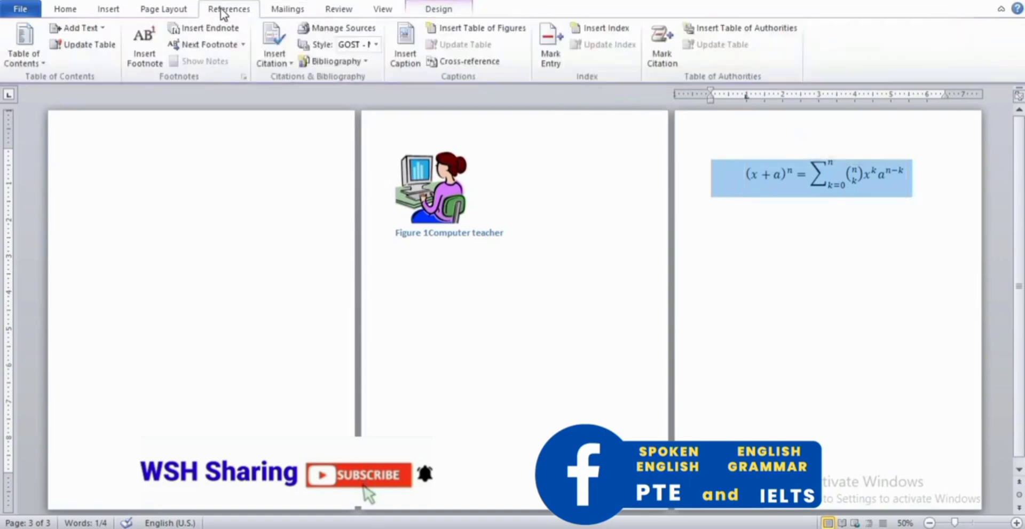
pyautogui.click(405, 54)
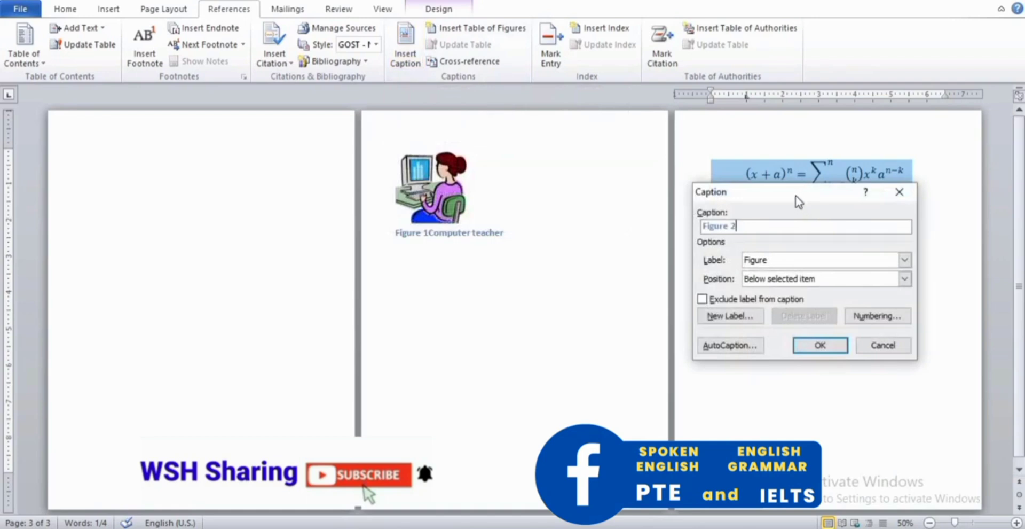
pyautogui.moveTo(795, 195); pyautogui.dragTo(805, 241)
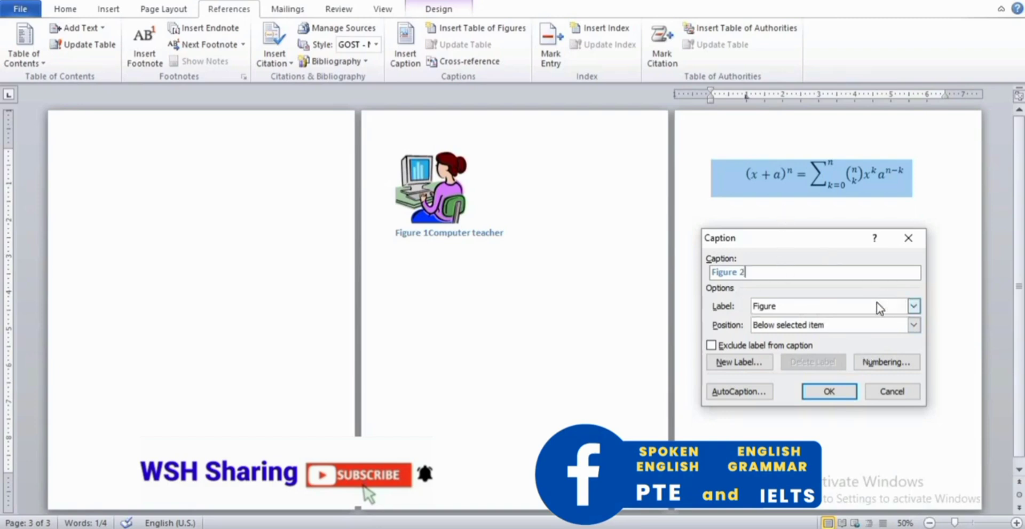
pyautogui.click(914, 305)
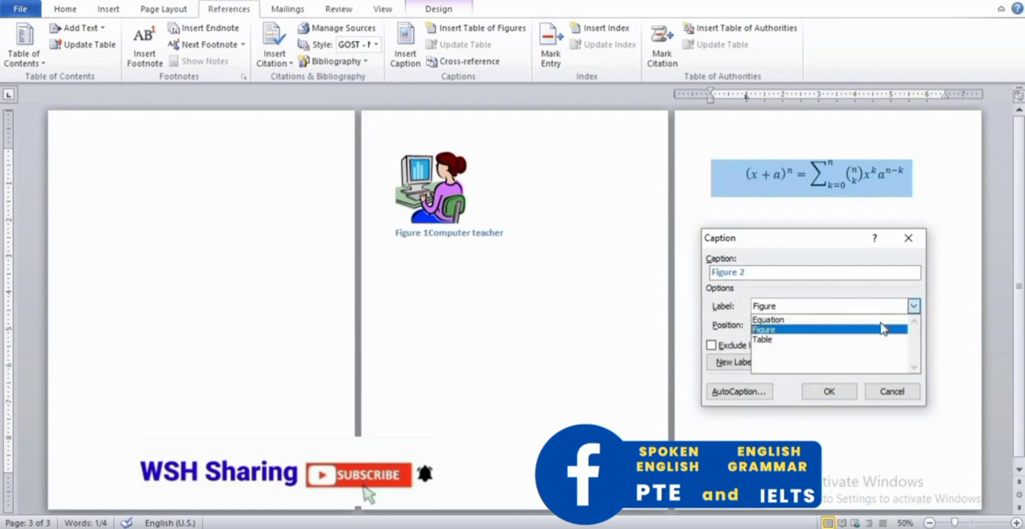
pyautogui.click(867, 319)
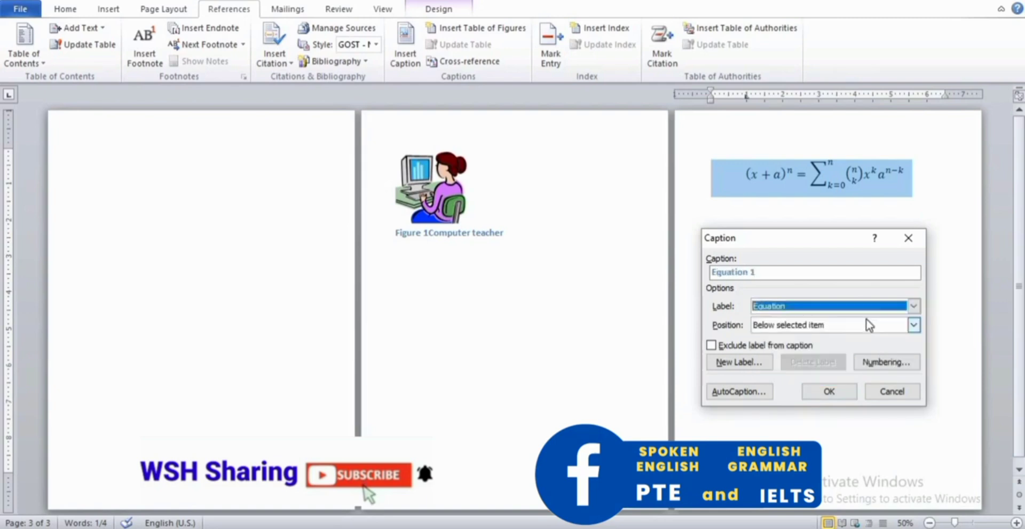
pyautogui.click(780, 273)
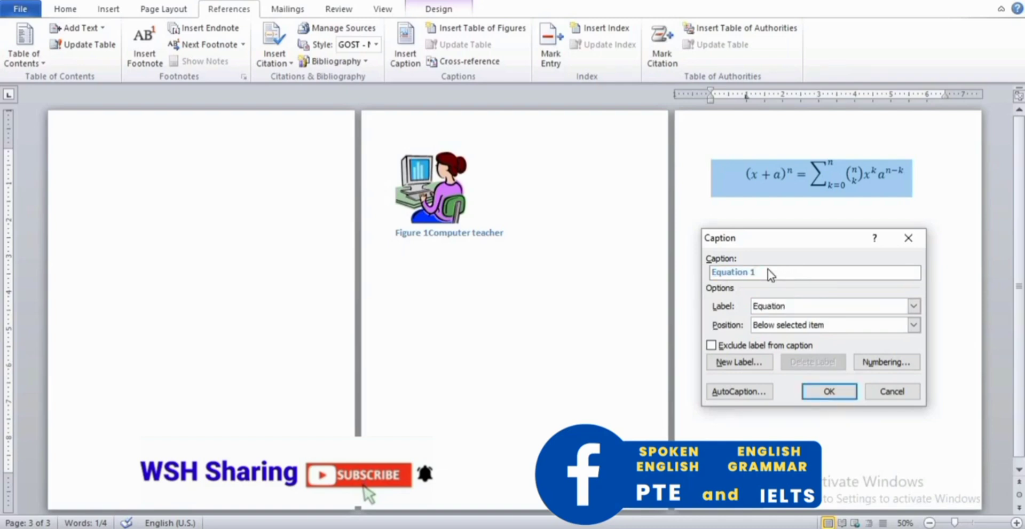
pyautogui.write('Math')
pyautogui.click(845, 391)
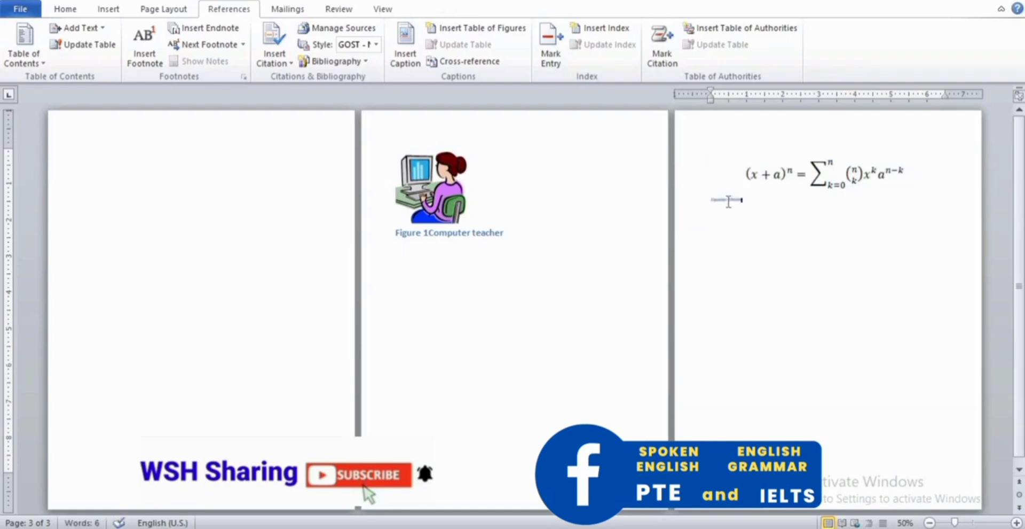
# Enlarge the whole caption text under the equation to 20 pt and deselect it.
pyautogui.doubleClick(728, 200)
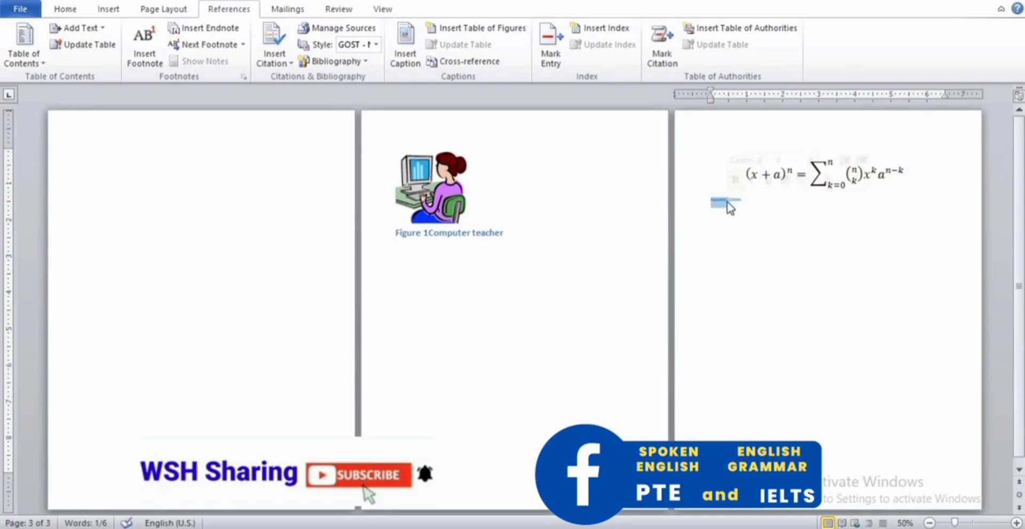
pyautogui.tripleClick(728, 202)
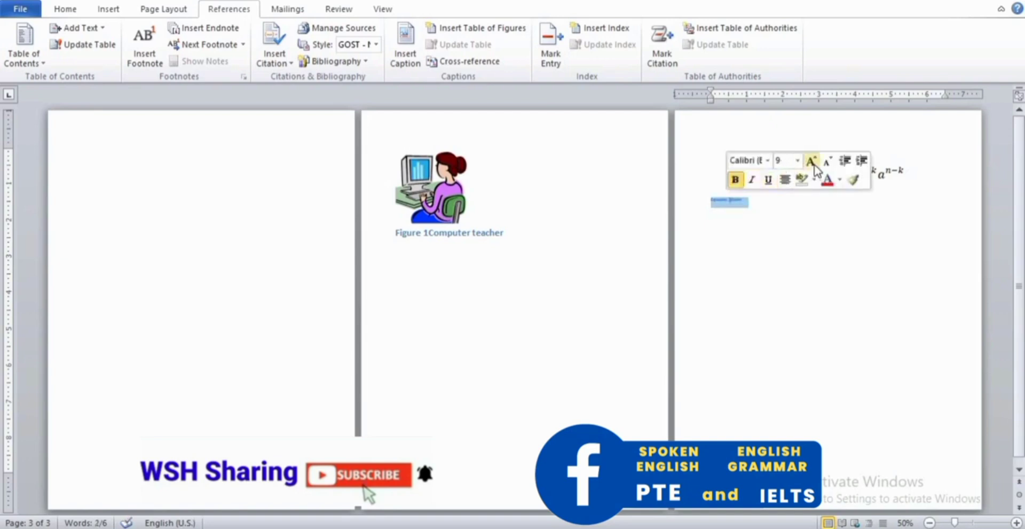
pyautogui.click(813, 164)
pyautogui.click(813, 164)
pyautogui.click(814, 164)
pyautogui.click(814, 164)
pyautogui.click(813, 165)
pyautogui.click(814, 165)
pyautogui.click(814, 165)
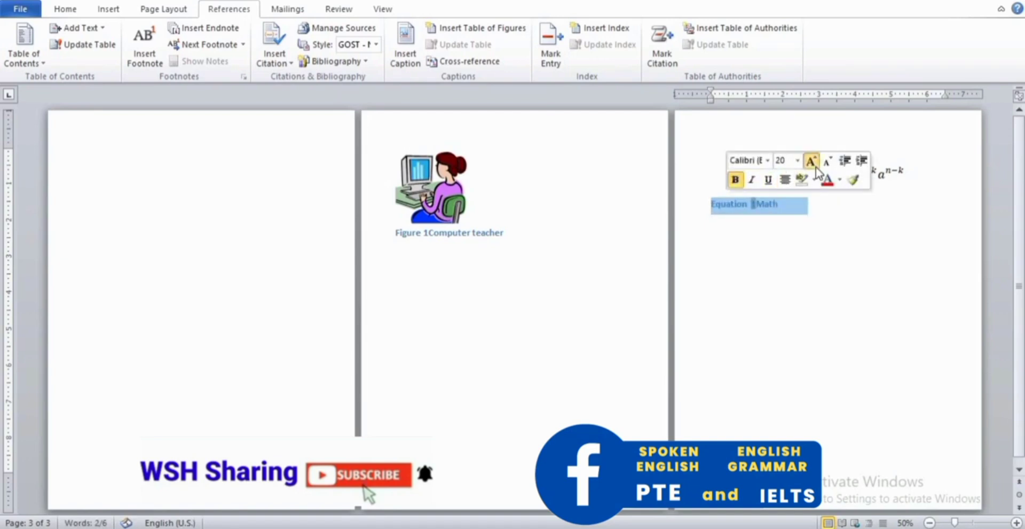
pyautogui.click(792, 277)
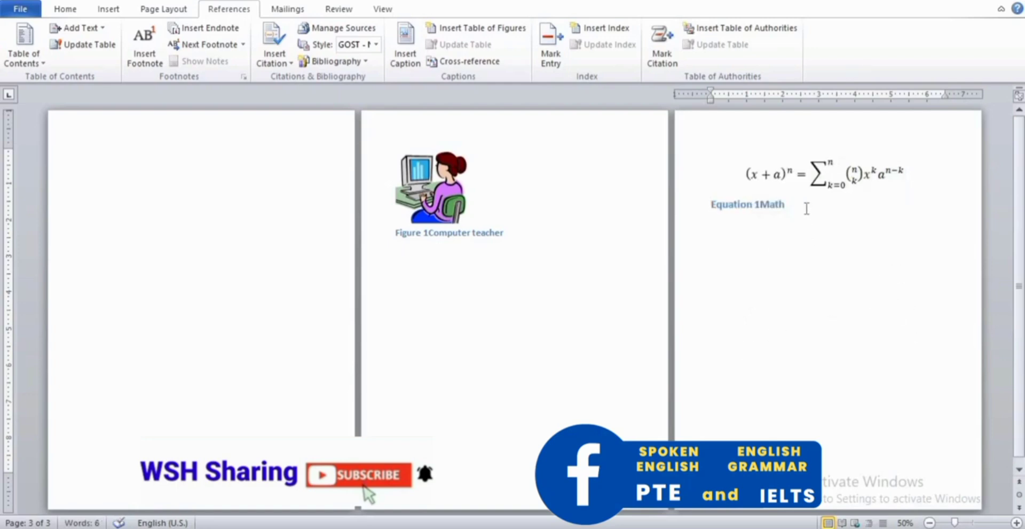
# Start a new page after the equation caption and insert the Calendar 3 quick table on it.
pyautogui.click(746, 251)
pyautogui.click(930, 523)
pyautogui.click(929, 523)
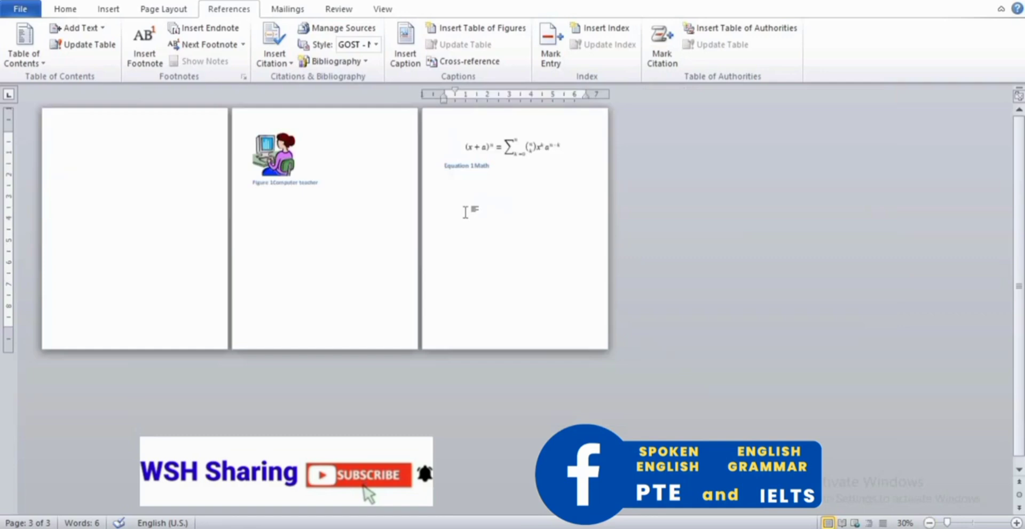
pyautogui.hotkey('ctrl', 'Return')
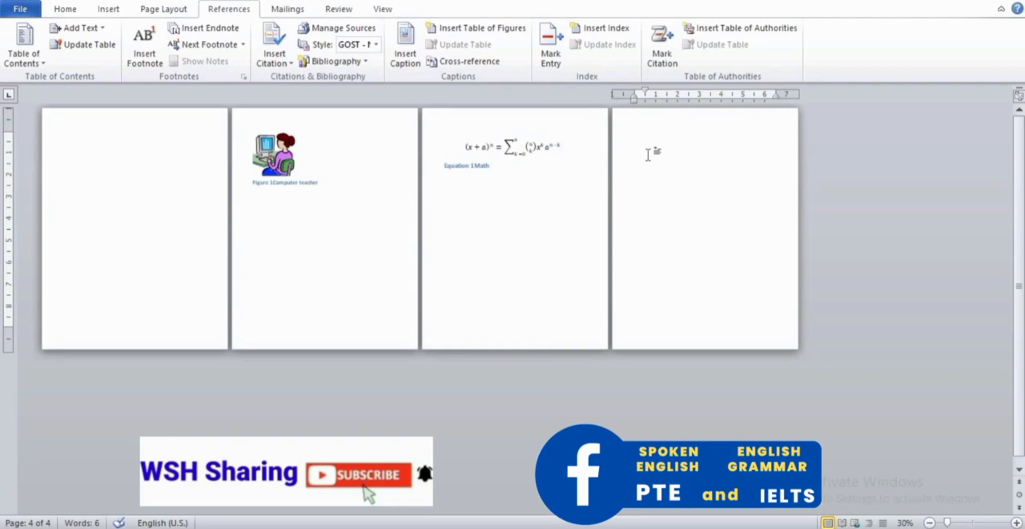
pyautogui.click(122, 12)
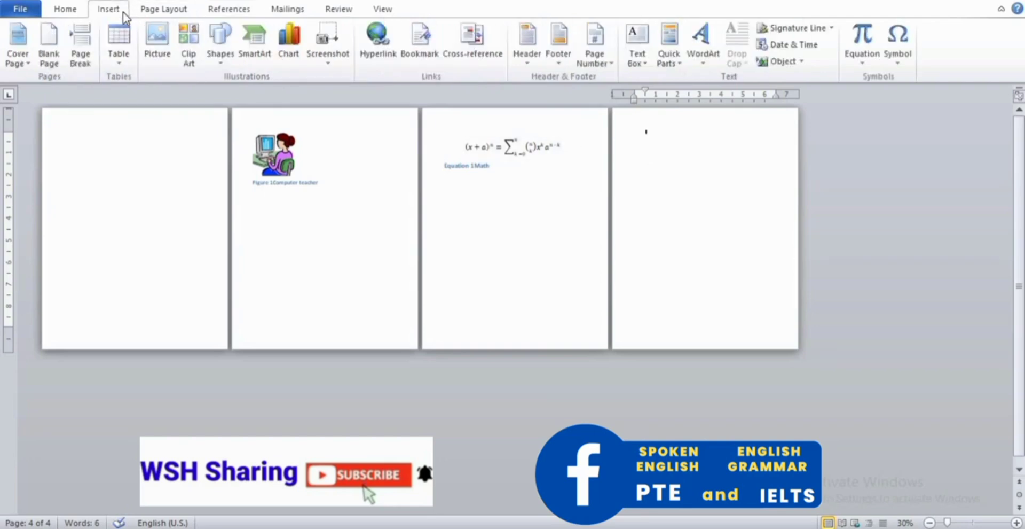
pyautogui.click(120, 64)
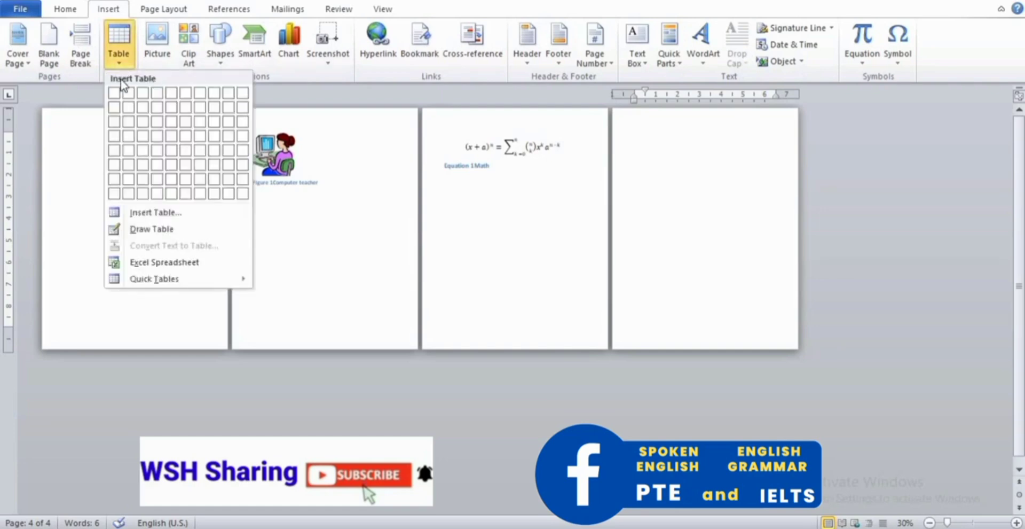
pyautogui.moveTo(151, 278)
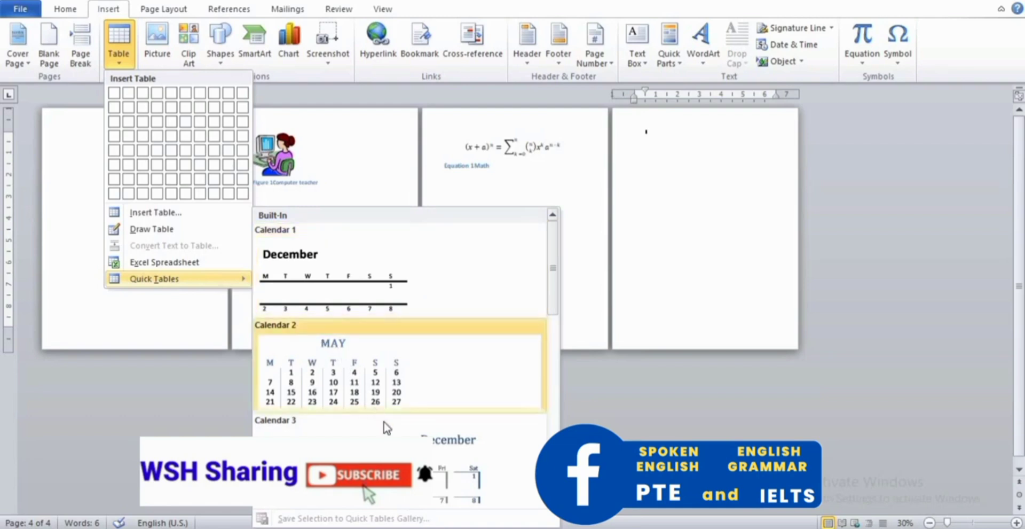
pyautogui.click(320, 420)
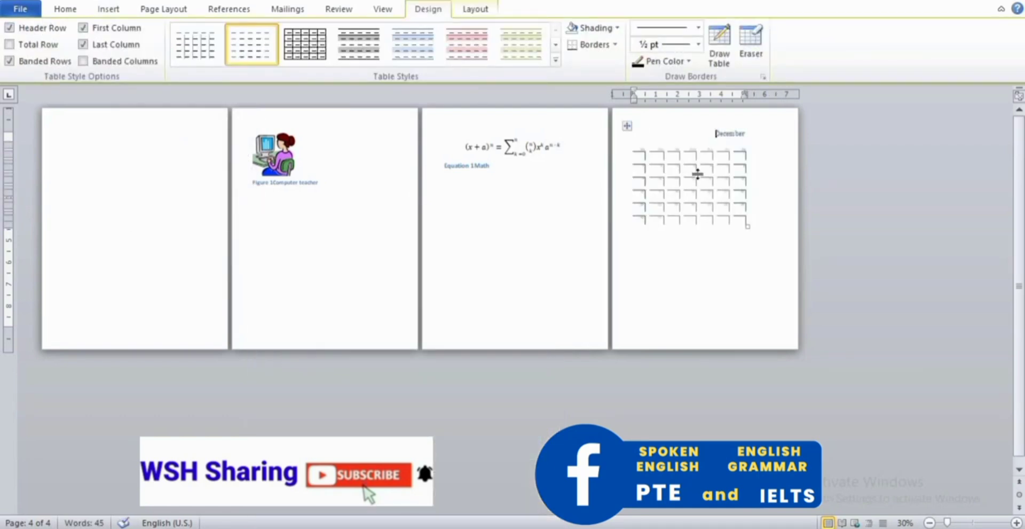
# Insert a caption below the whole calendar table with the Table label and the text "Months of year" after "Table 1".
pyautogui.click(629, 128)
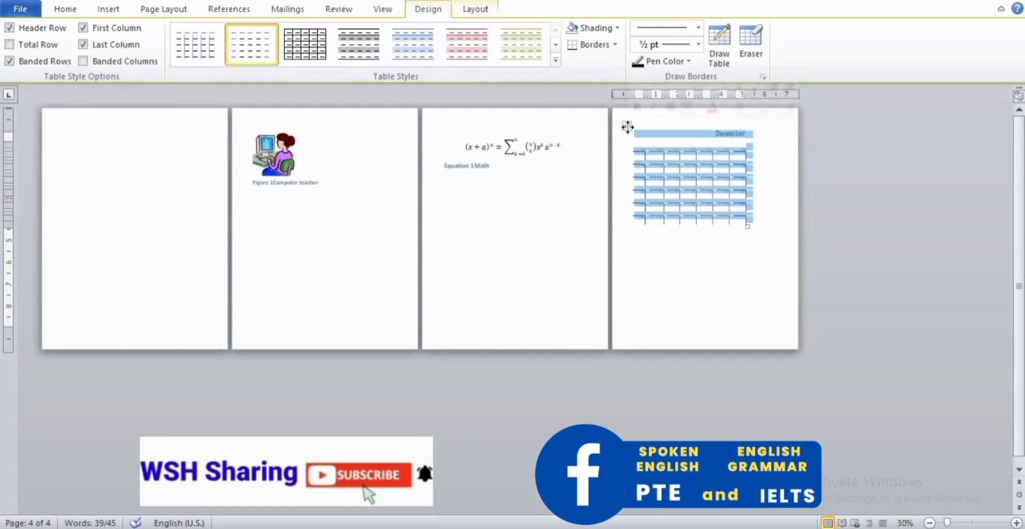
pyautogui.click(232, 12)
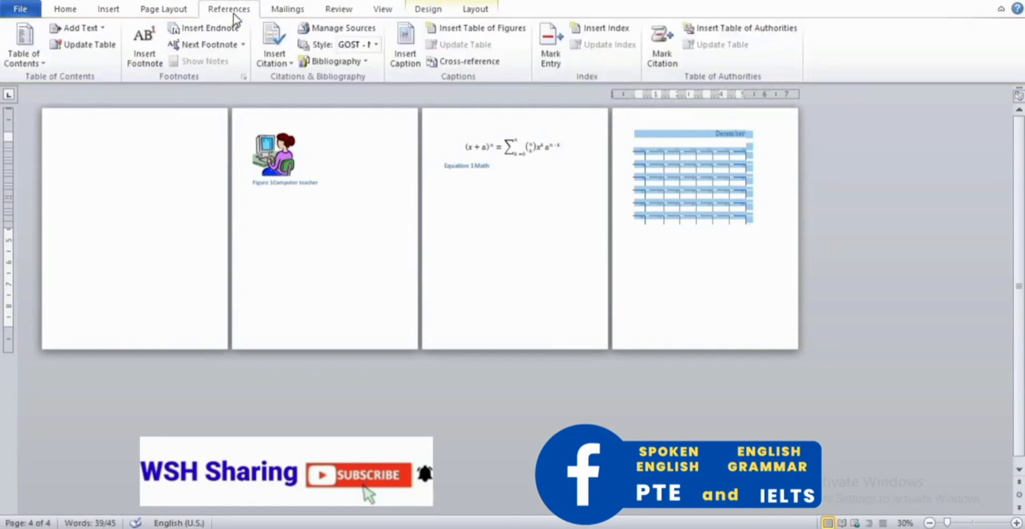
pyautogui.click(404, 63)
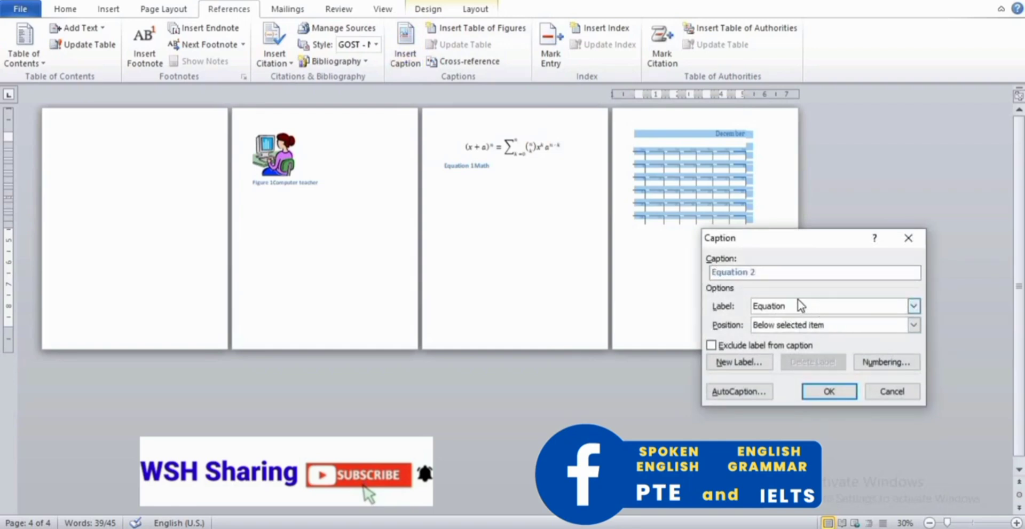
pyautogui.click(914, 307)
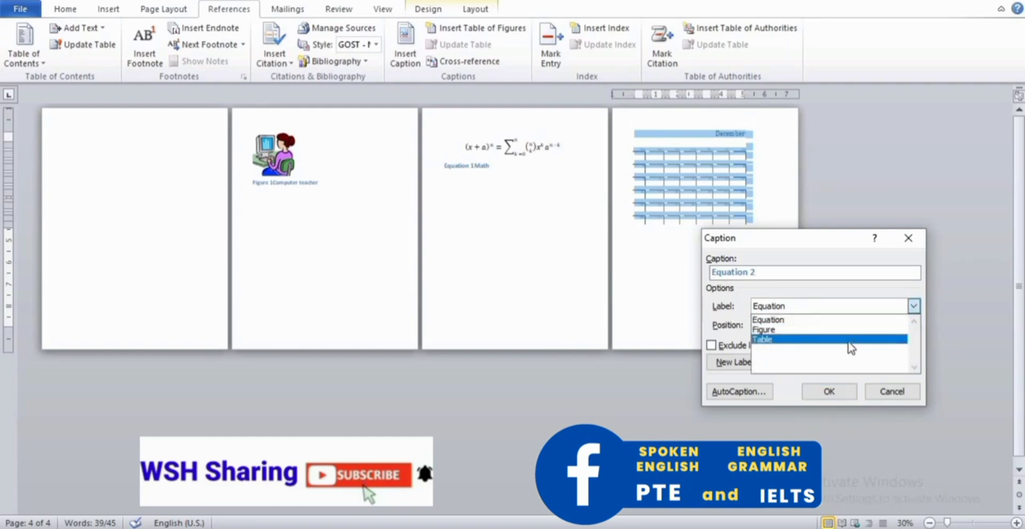
pyautogui.click(849, 341)
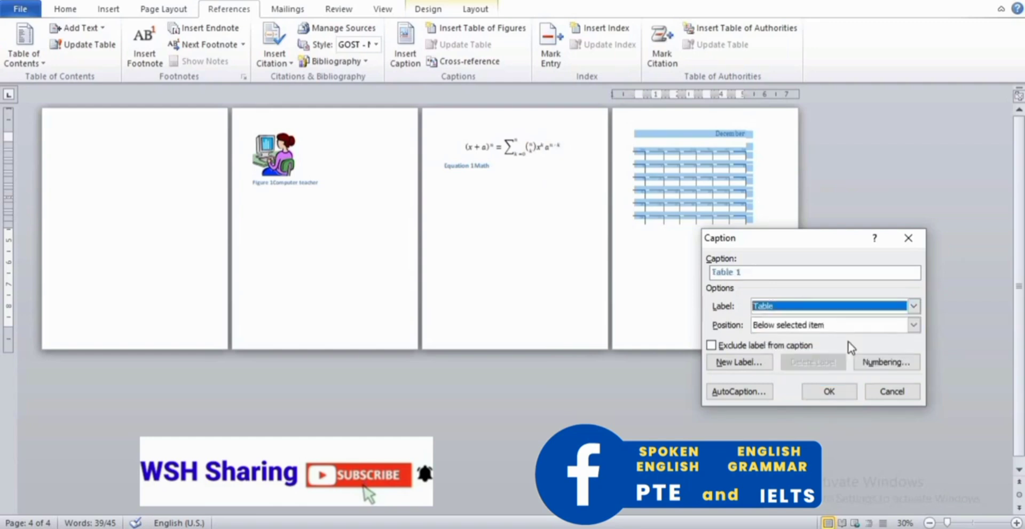
pyautogui.click(756, 273)
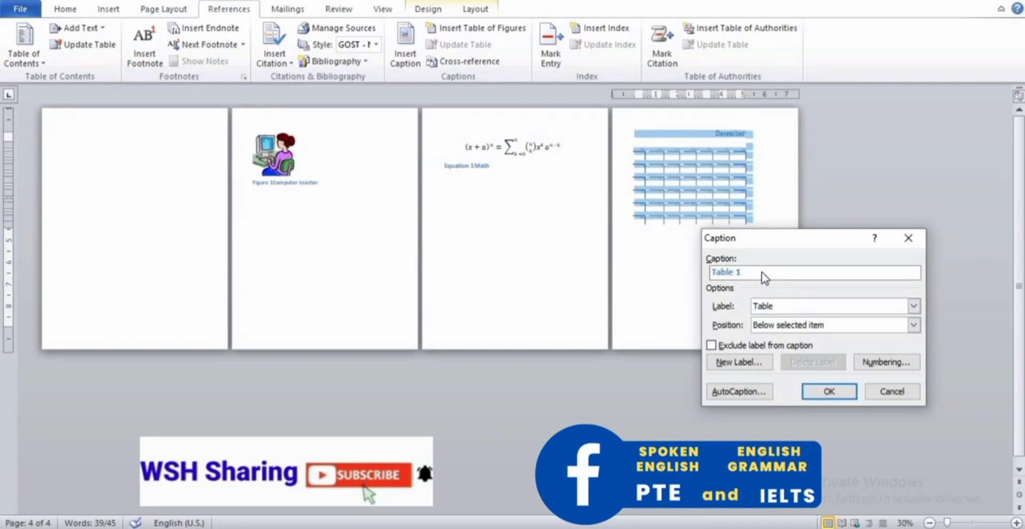
pyautogui.write('Months of year')
pyautogui.click(829, 393)
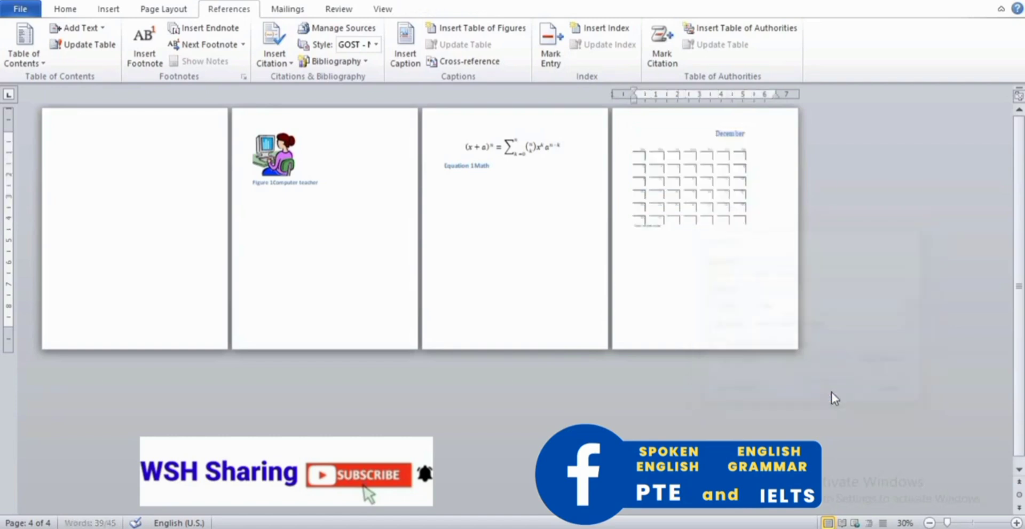
# Enlarge the whole caption text under the calendar table to 16 pt and deselect it.
pyautogui.doubleClick(650, 227)
pyautogui.tripleClick(650, 229)
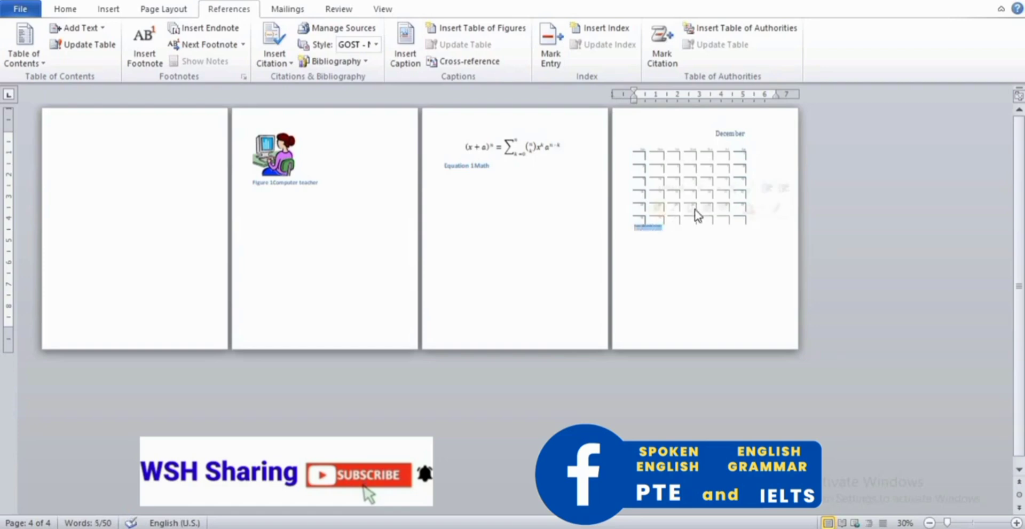
pyautogui.click(735, 189)
pyautogui.click(735, 189)
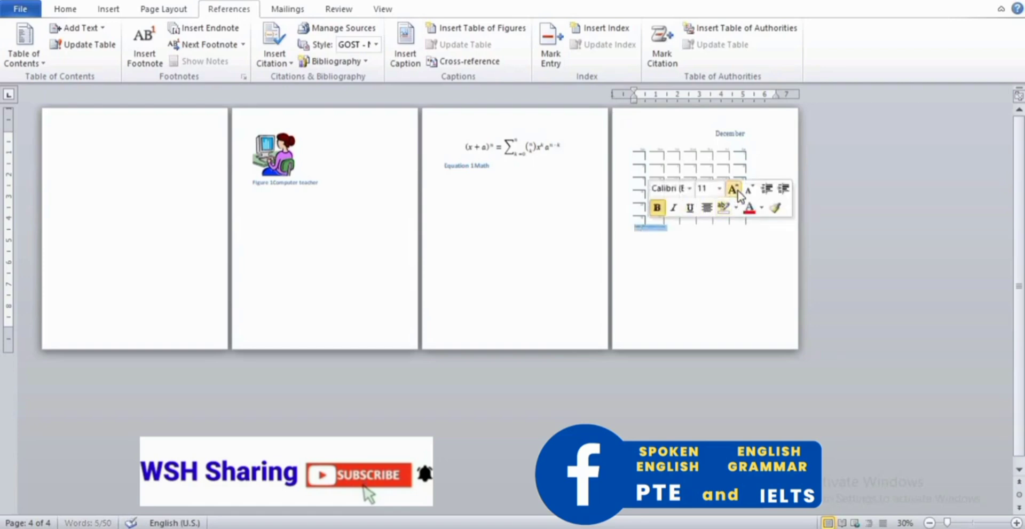
pyautogui.click(735, 190)
pyautogui.click(735, 189)
pyautogui.click(734, 189)
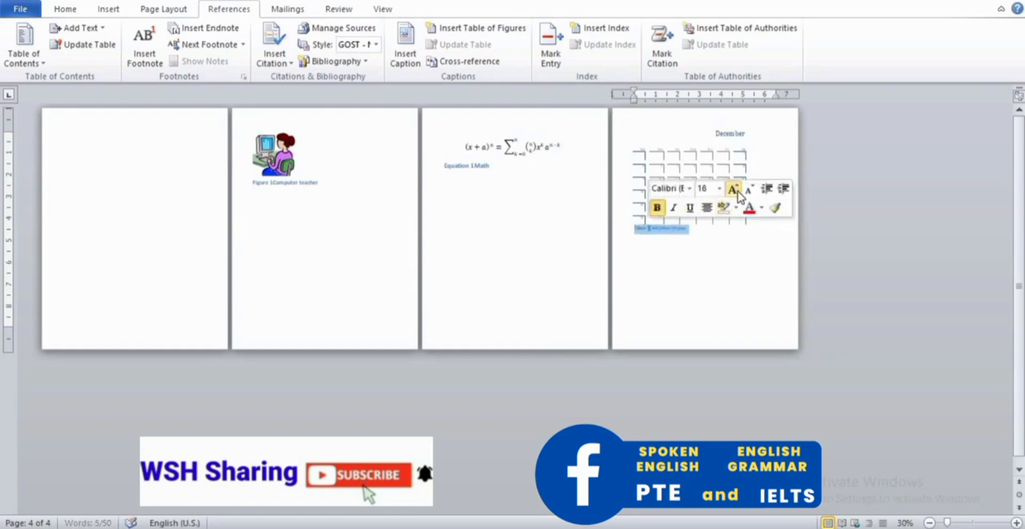
pyautogui.click(704, 251)
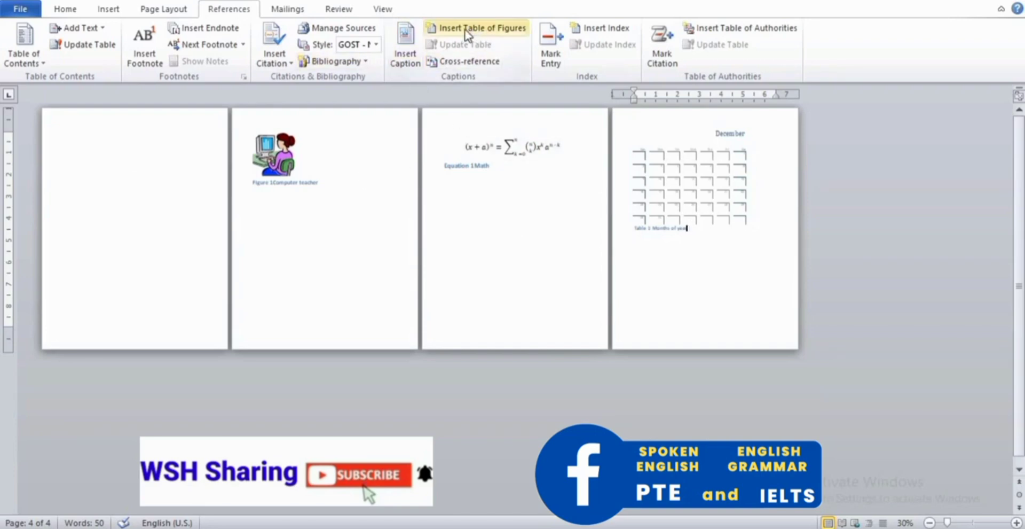
# Insert a table of figures for the Figure caption label on the blank first page, keeping the Formal format.
pyautogui.click(108, 152)
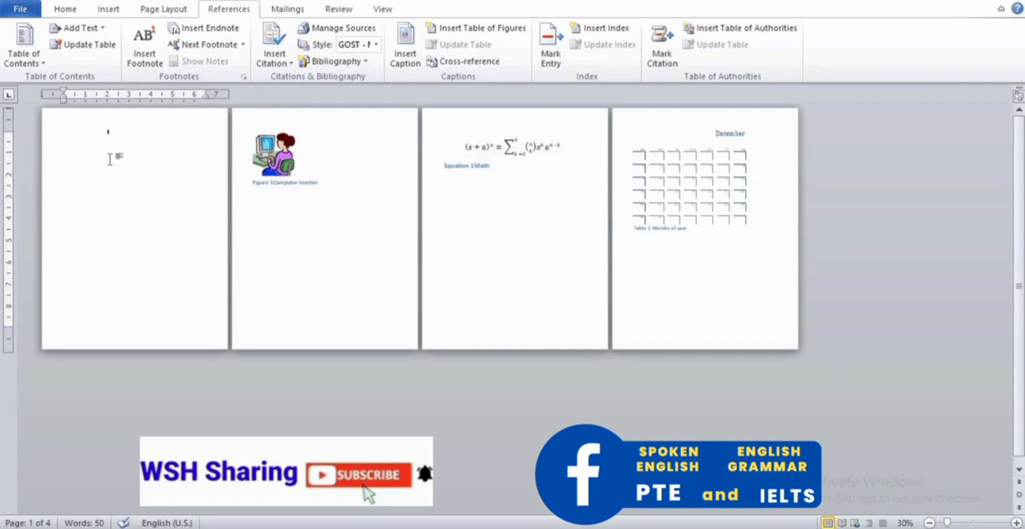
pyautogui.click(1018, 524)
pyautogui.click(1018, 523)
pyautogui.click(1018, 524)
pyautogui.click(1019, 524)
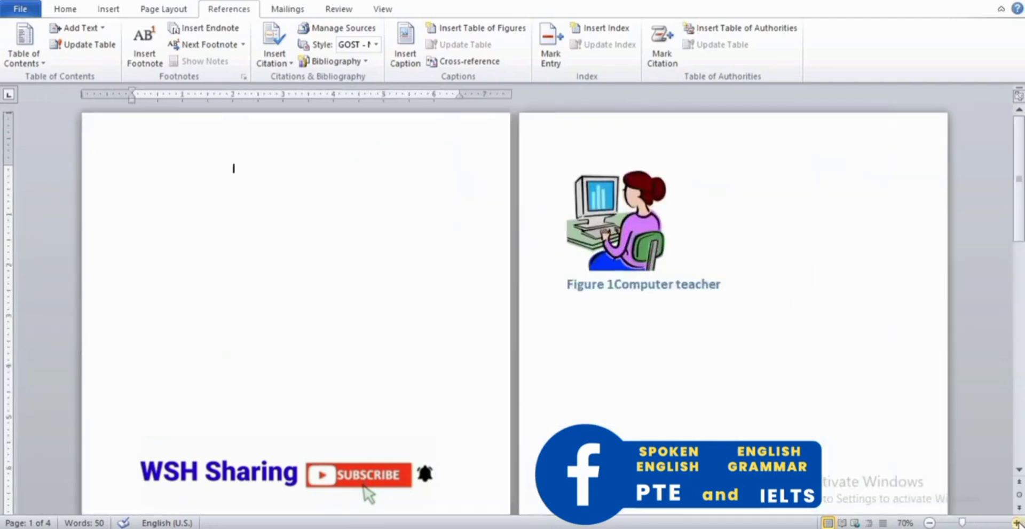
pyautogui.click(1018, 524)
pyautogui.click(1019, 524)
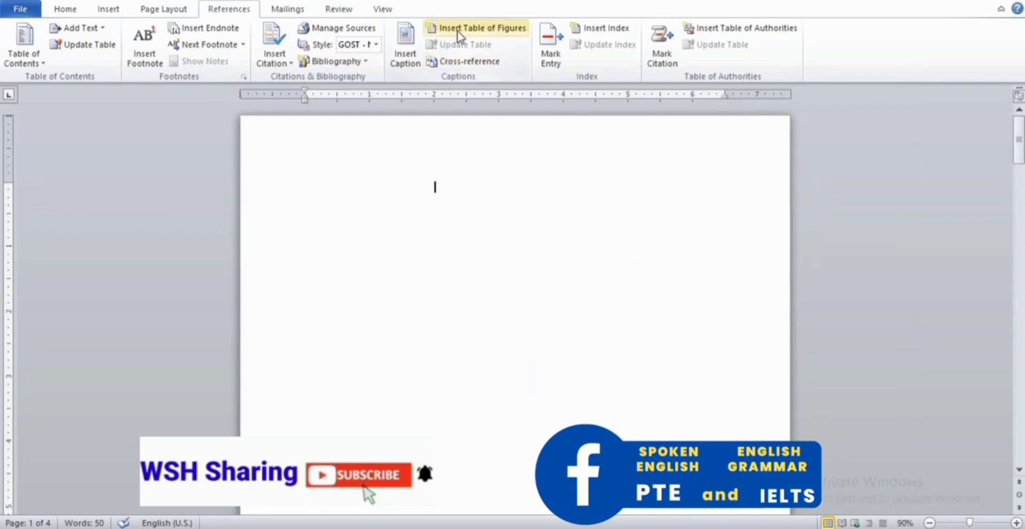
pyautogui.click(496, 35)
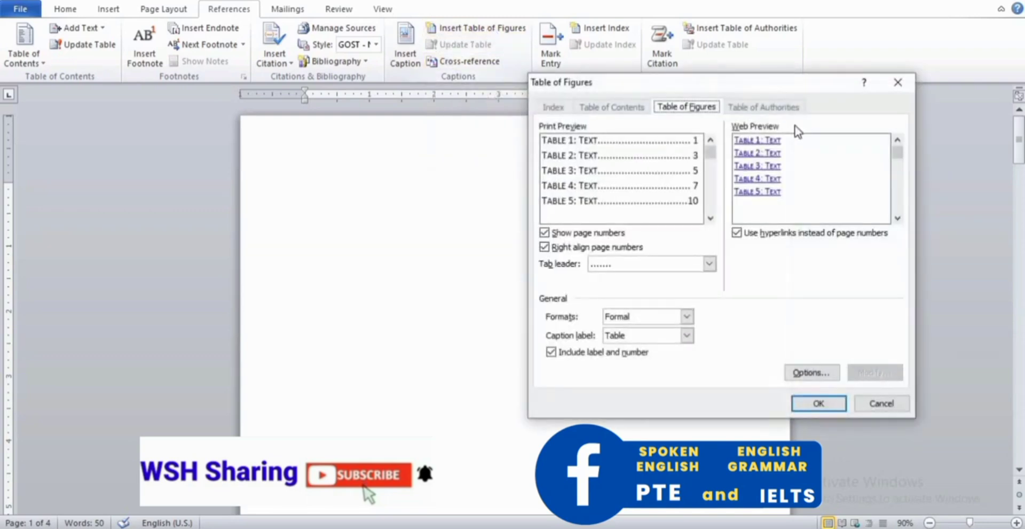
pyautogui.moveTo(755, 86); pyautogui.dragTo(800, 98)
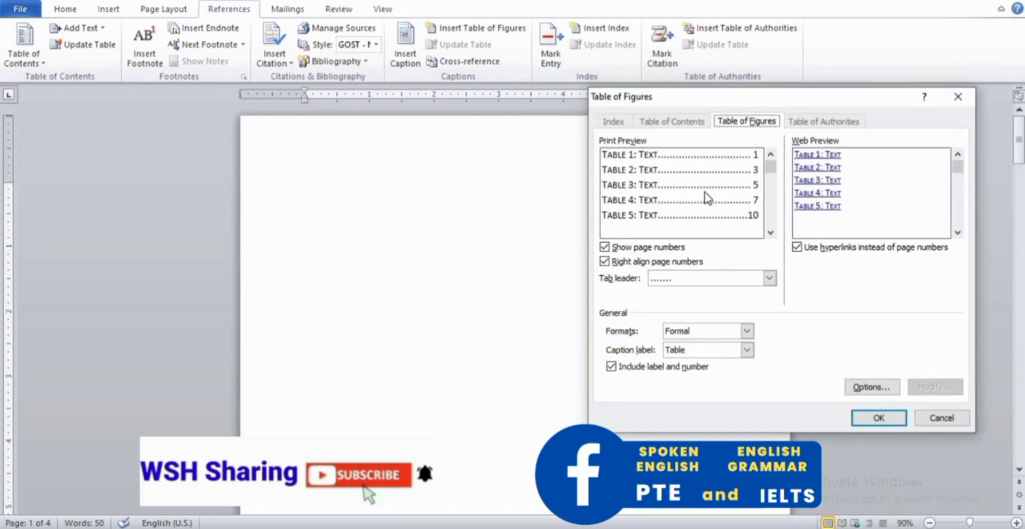
pyautogui.moveTo(791, 96); pyautogui.dragTo(821, 94)
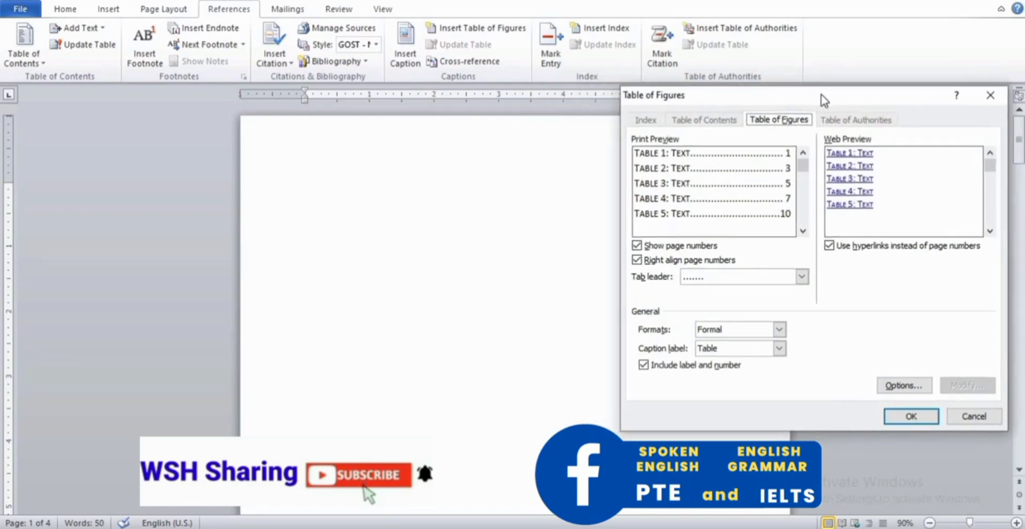
pyautogui.click(780, 349)
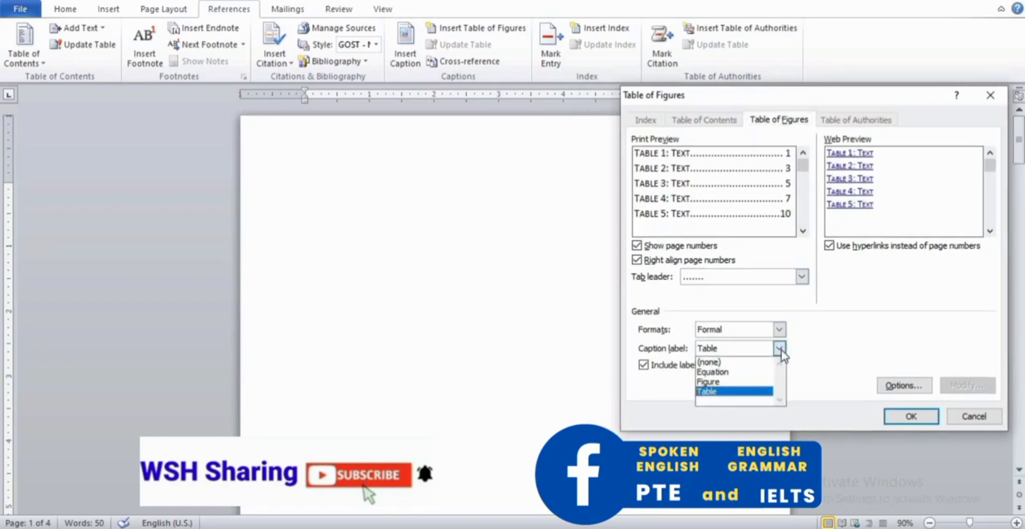
pyautogui.click(735, 383)
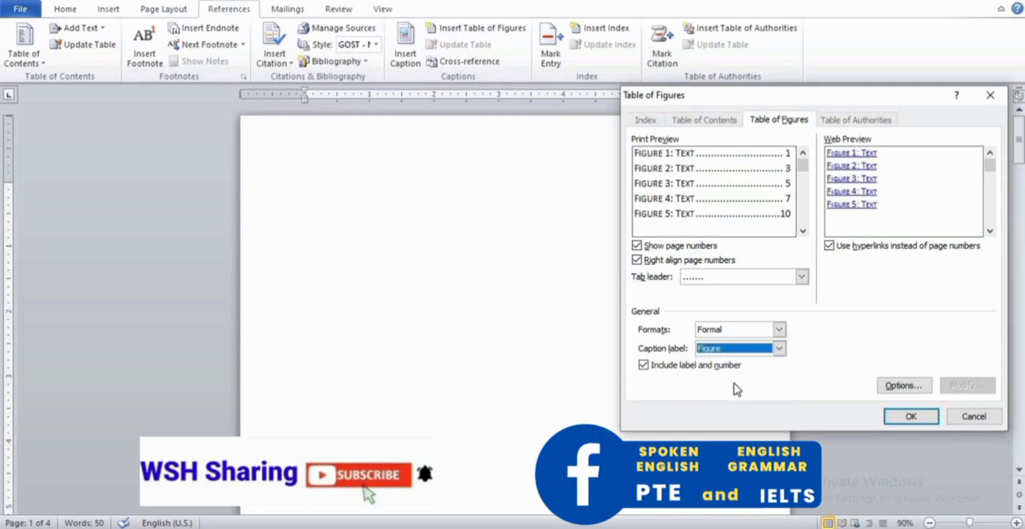
pyautogui.click(910, 419)
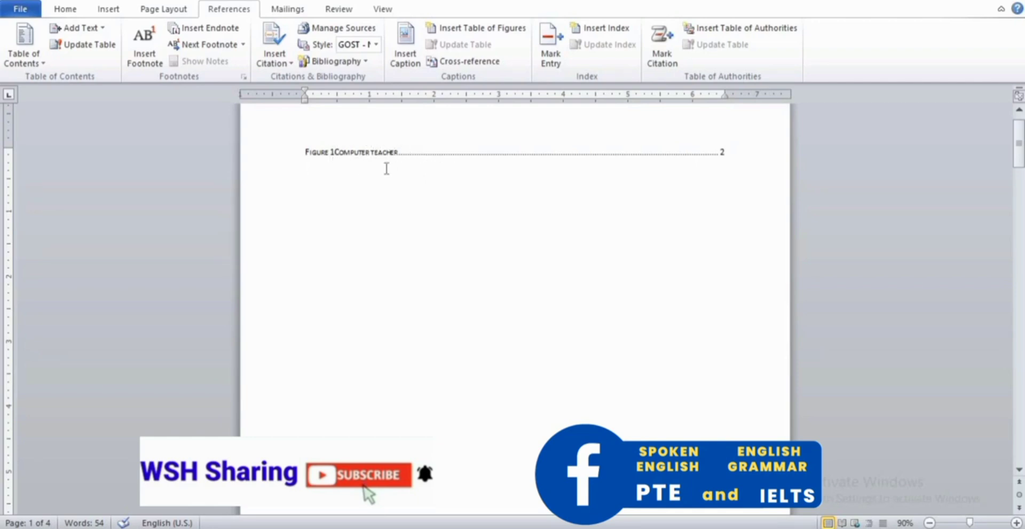
# Insert a second table of figures for the Equation caption label below the figure entry.
pyautogui.click(471, 30)
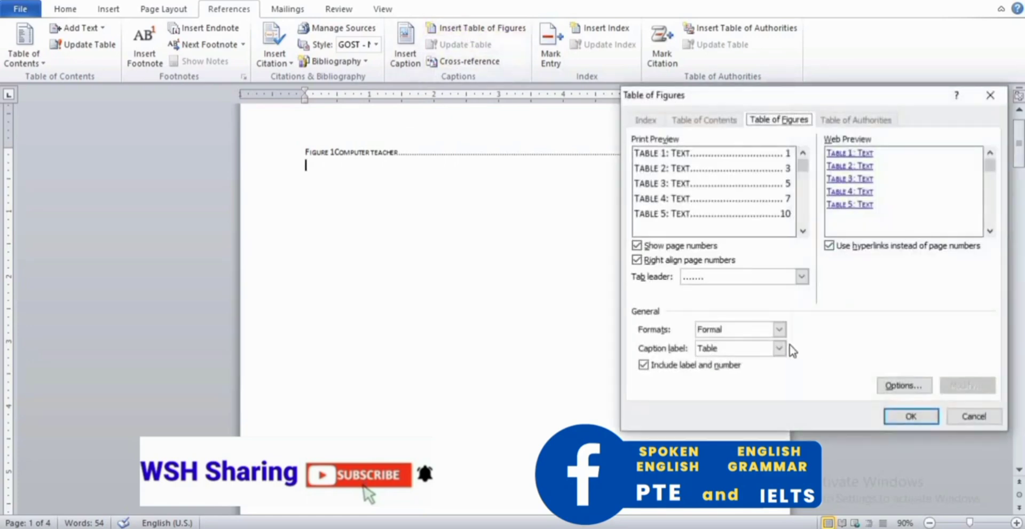
pyautogui.click(780, 348)
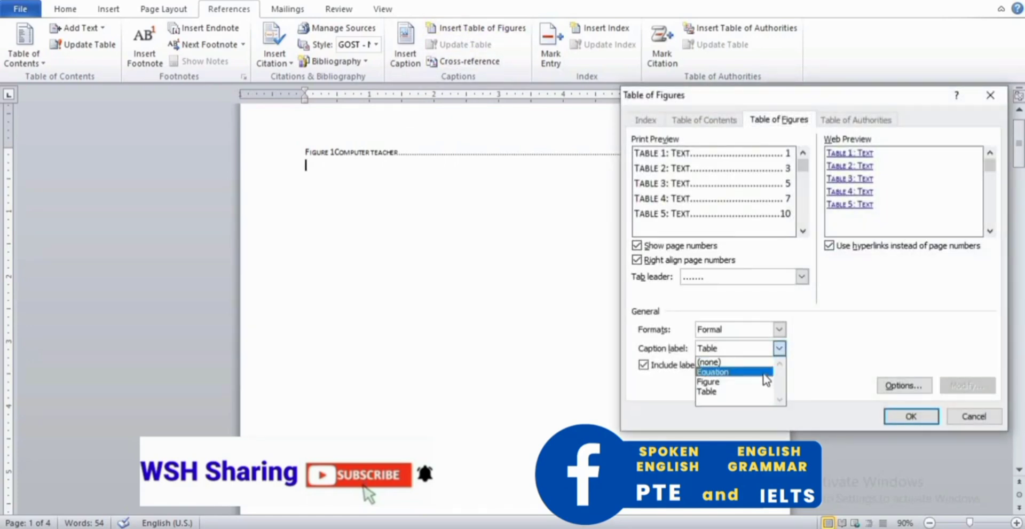
pyautogui.click(767, 374)
pyautogui.click(908, 416)
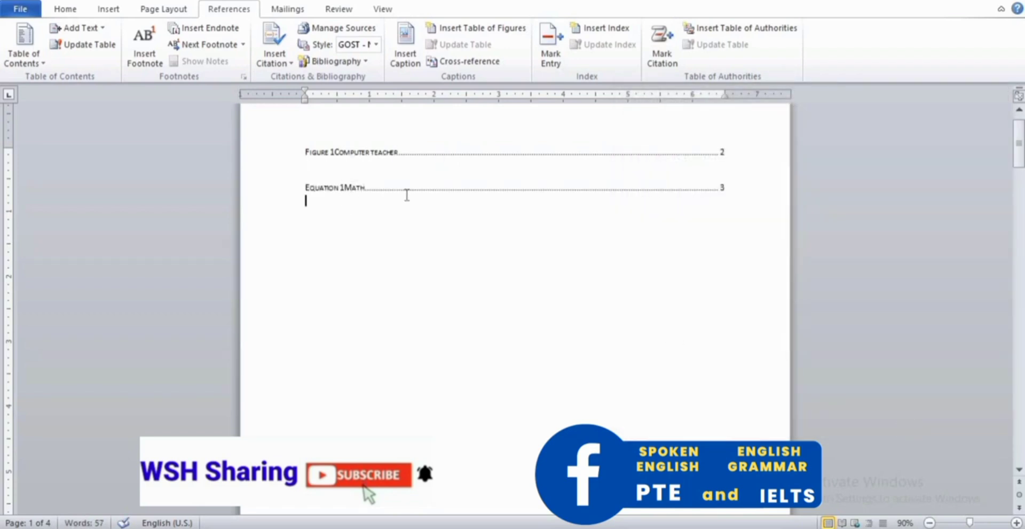
# Insert a third table of figures for the Table caption label below the equation entry.
pyautogui.click(484, 29)
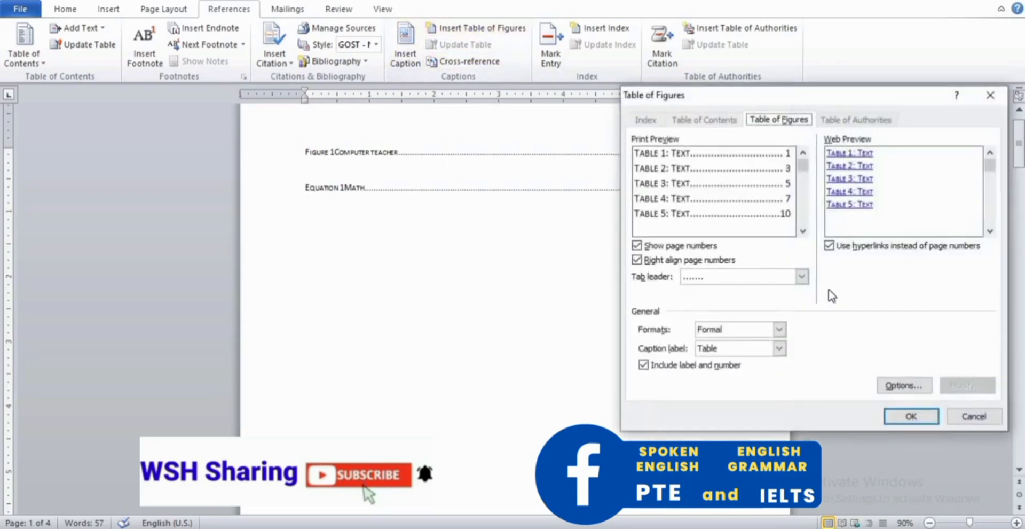
pyautogui.click(779, 347)
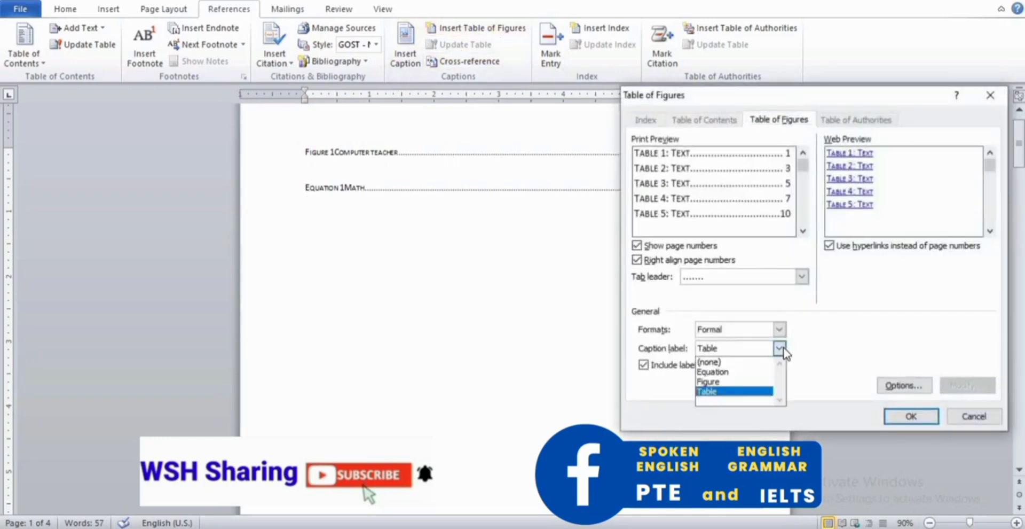
pyautogui.click(763, 391)
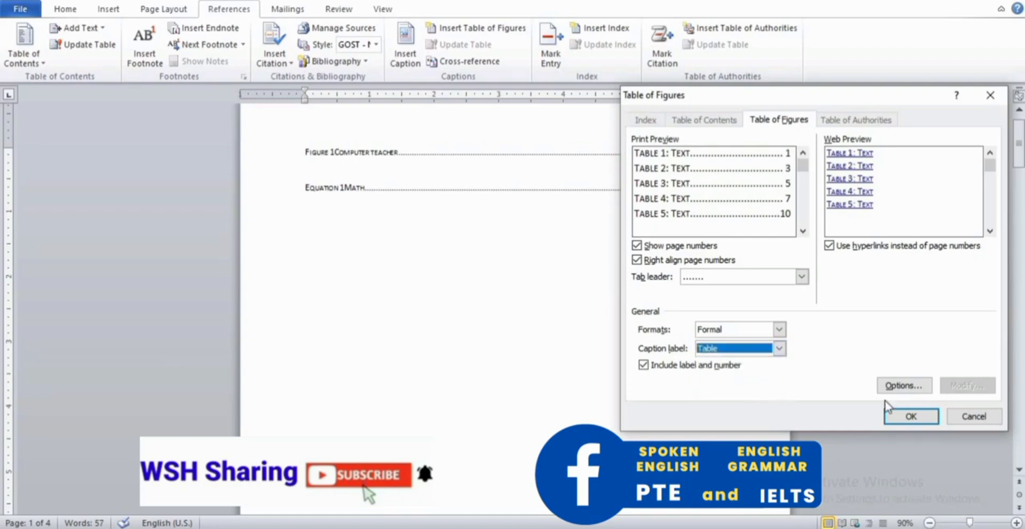
pyautogui.click(911, 416)
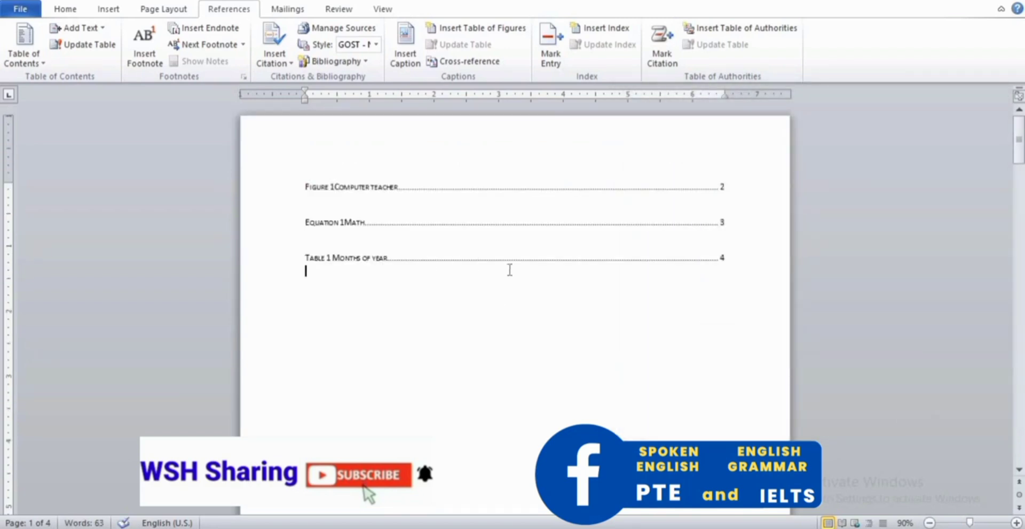
# Follow the "Figure 1Computer teacher" entry's link to its caption, deselect the caption, and return to the lists on page 1.
pyautogui.keyDown('ctrl'); pyautogui.click(365, 192); pyautogui.keyUp('ctrl')
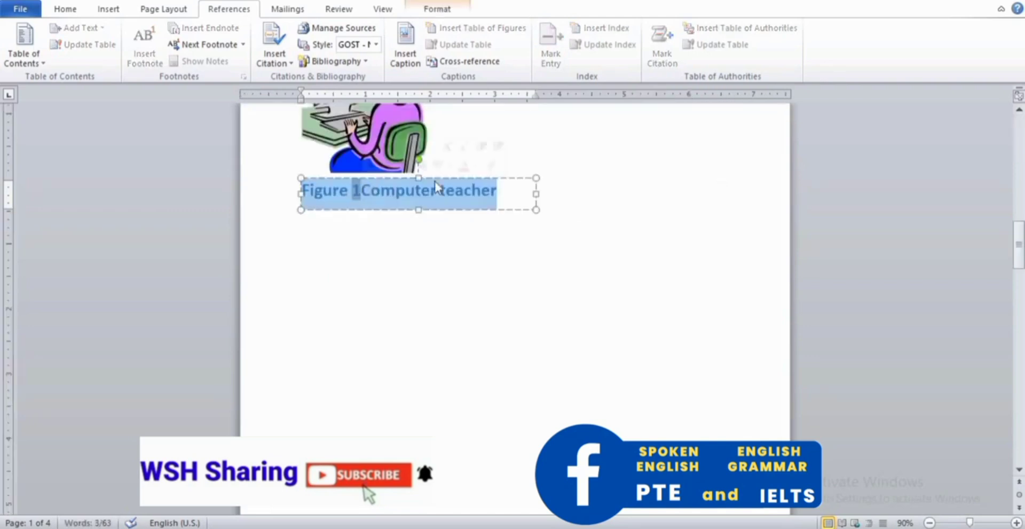
pyautogui.click(667, 214)
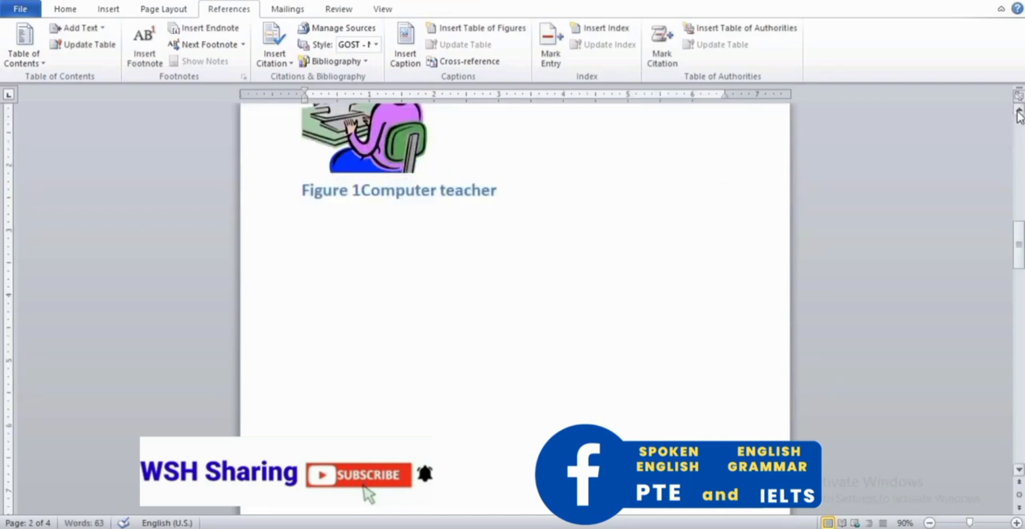
pyautogui.click(1021, 127)
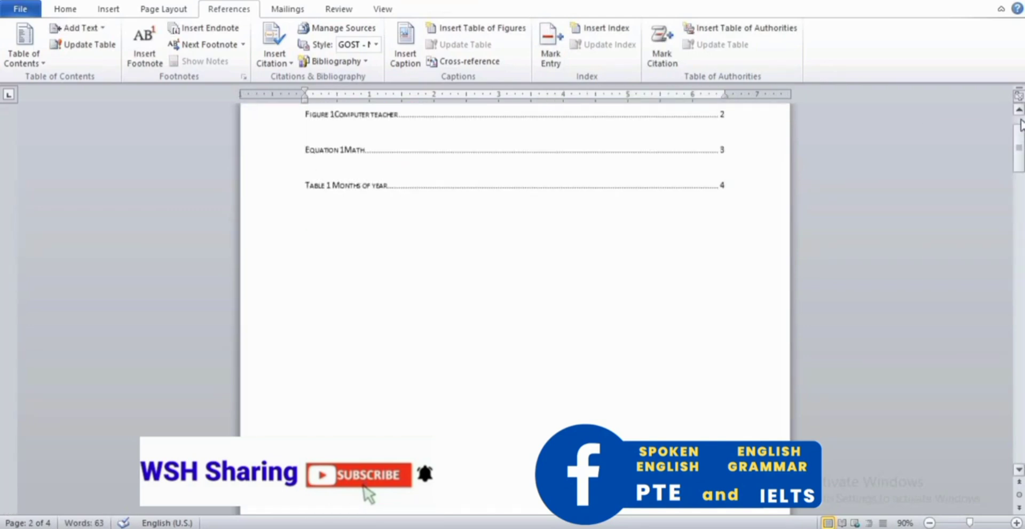
pyautogui.click(1021, 122)
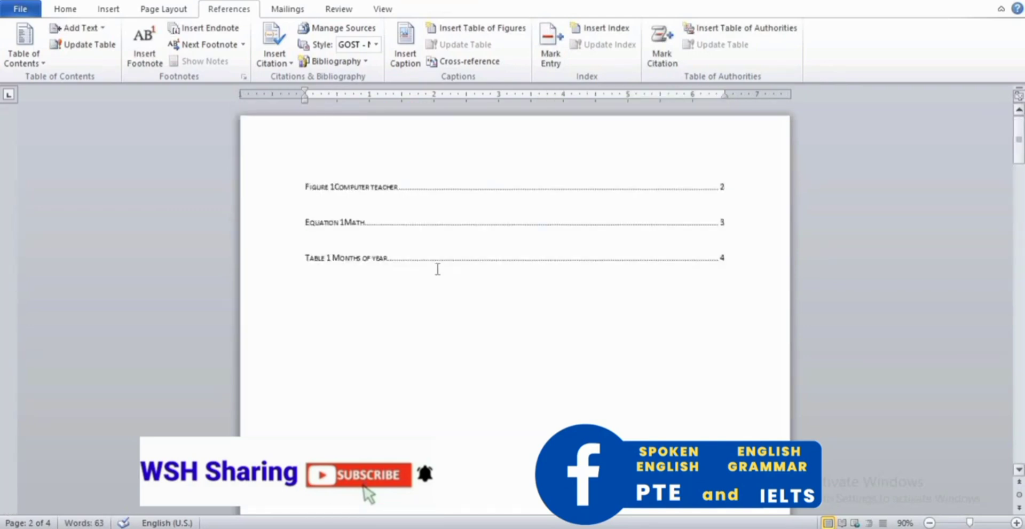
# Follow the "Table 1 Months of year" entry's link to its caption and return to the lists on page 1.
pyautogui.click(357, 265)
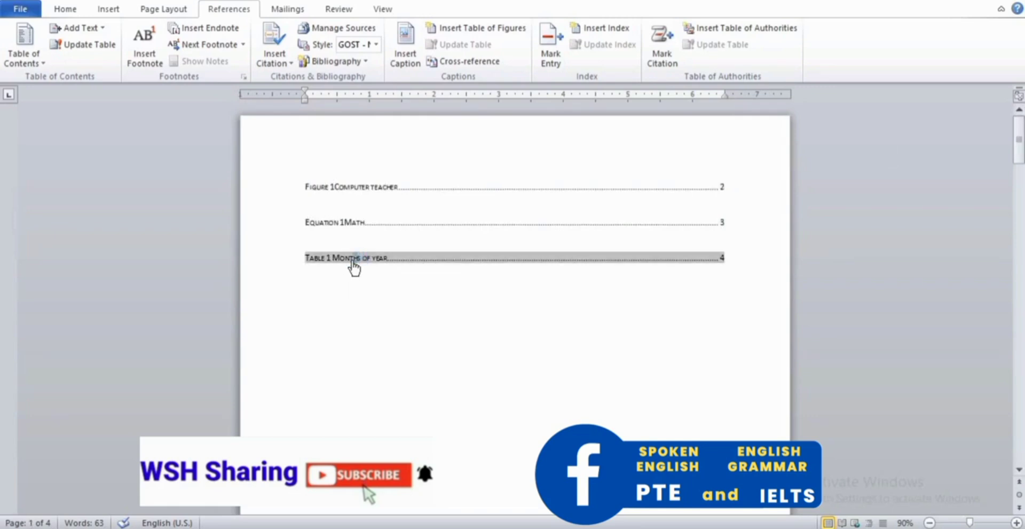
pyautogui.keyDown('ctrl'); pyautogui.click(354, 265); pyautogui.keyUp('ctrl')
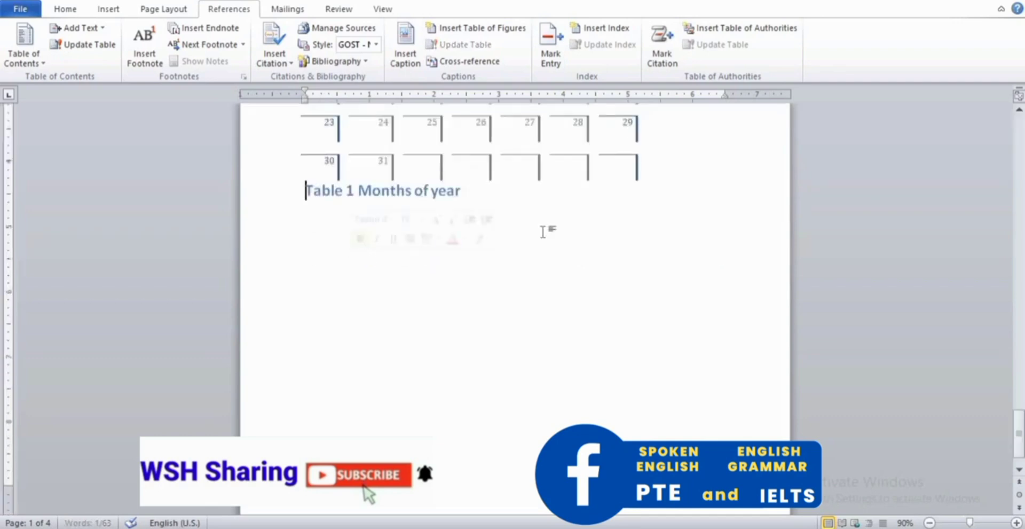
pyautogui.click(1018, 114)
pyautogui.click(1018, 129)
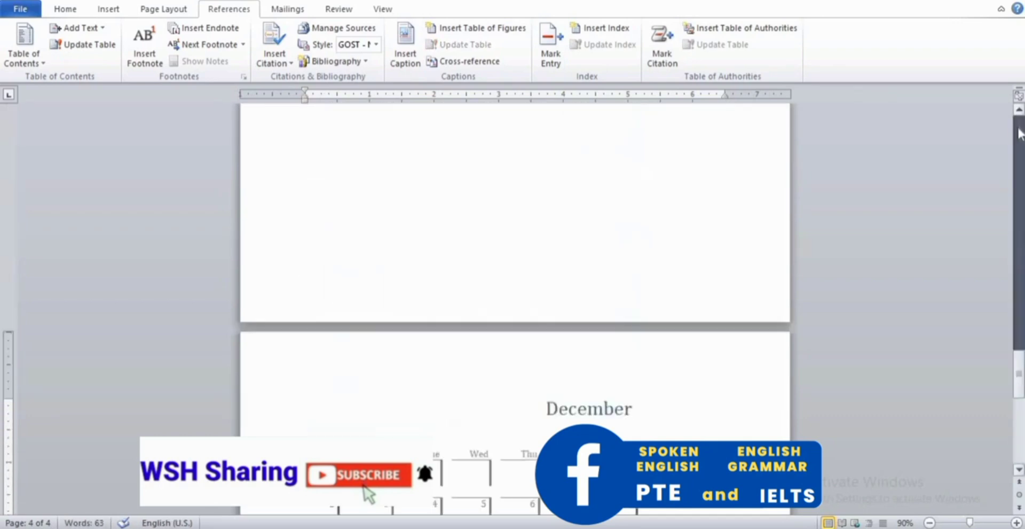
pyautogui.click(1020, 134)
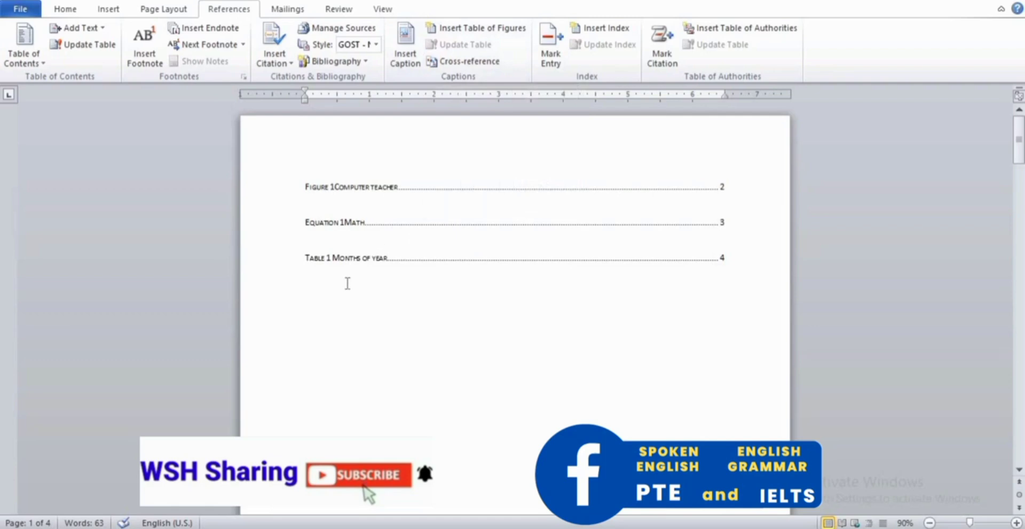
# Insert a hyperlinked cross-reference to the entire caption "Figure 1Computer teacher" below the lists on page 1.
pyautogui.click(325, 293)
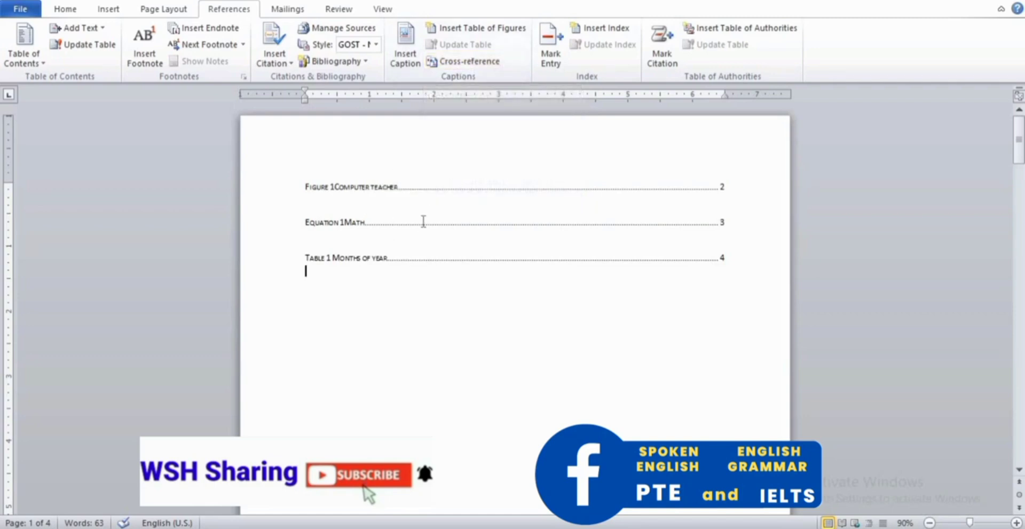
pyautogui.click(483, 63)
pyautogui.moveTo(620, 240); pyautogui.dragTo(782, 160)
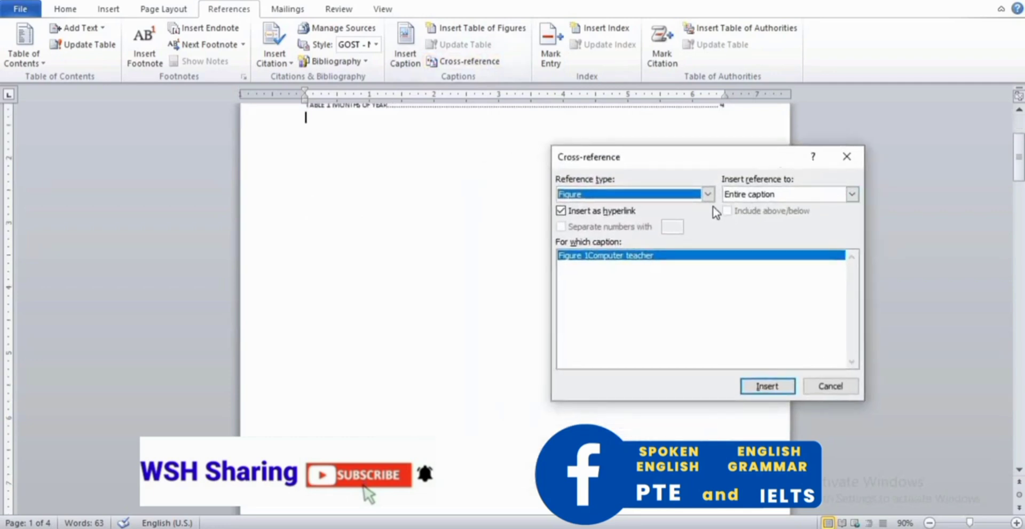
pyautogui.click(707, 194)
pyautogui.click(675, 253)
pyautogui.click(767, 386)
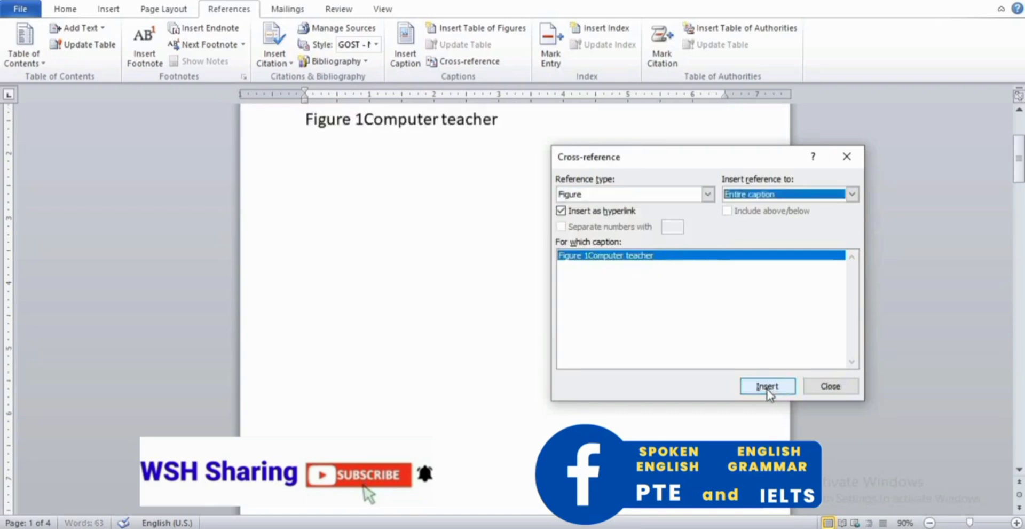
# Insert a hyperlinked cross-reference to the entire caption "Equation 1Math" on a new line below the figure cross-reference.
pyautogui.click(503, 120)
pyautogui.press('Return')
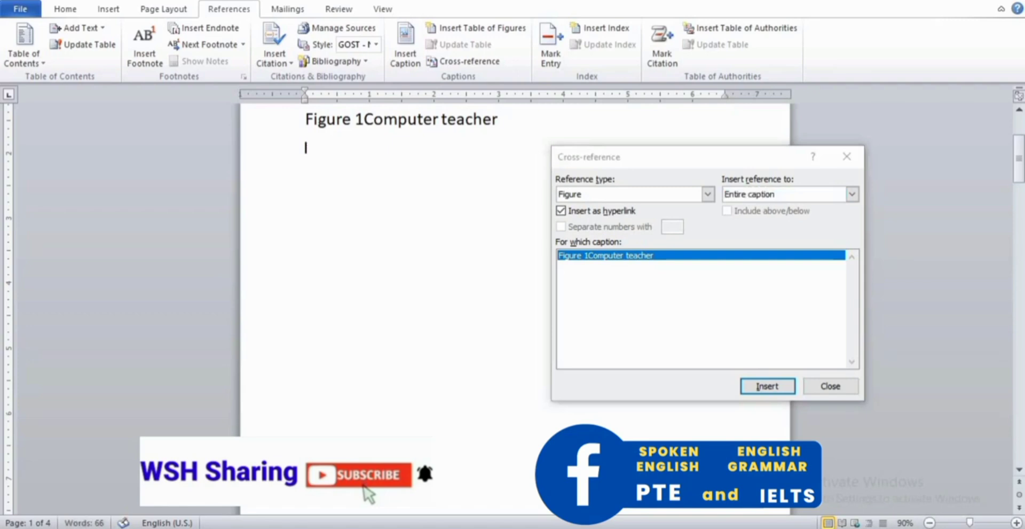
pyautogui.click(708, 195)
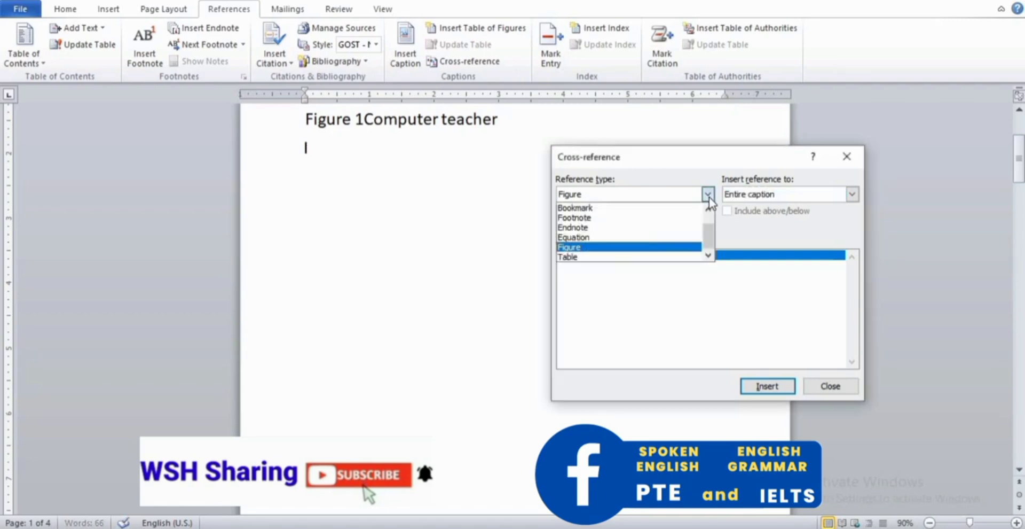
pyautogui.click(658, 238)
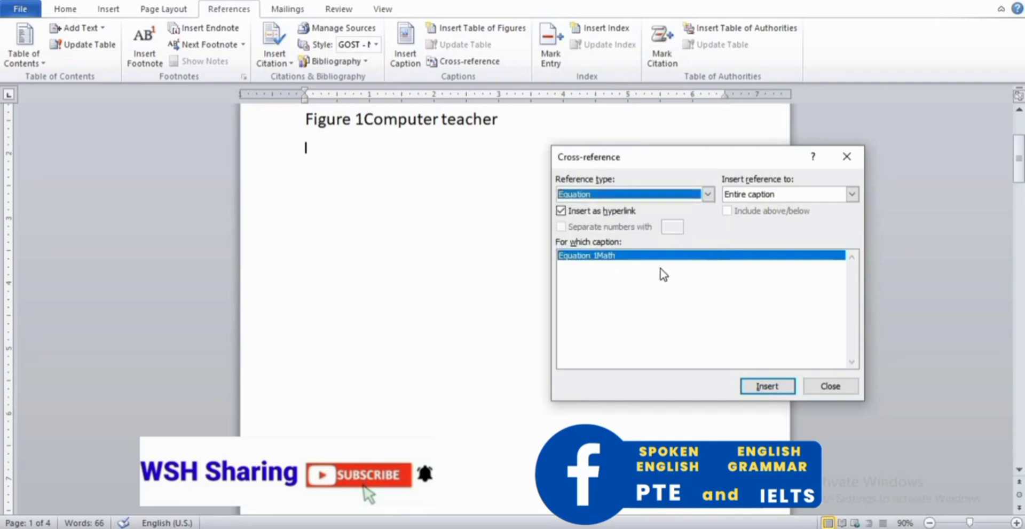
pyautogui.click(767, 386)
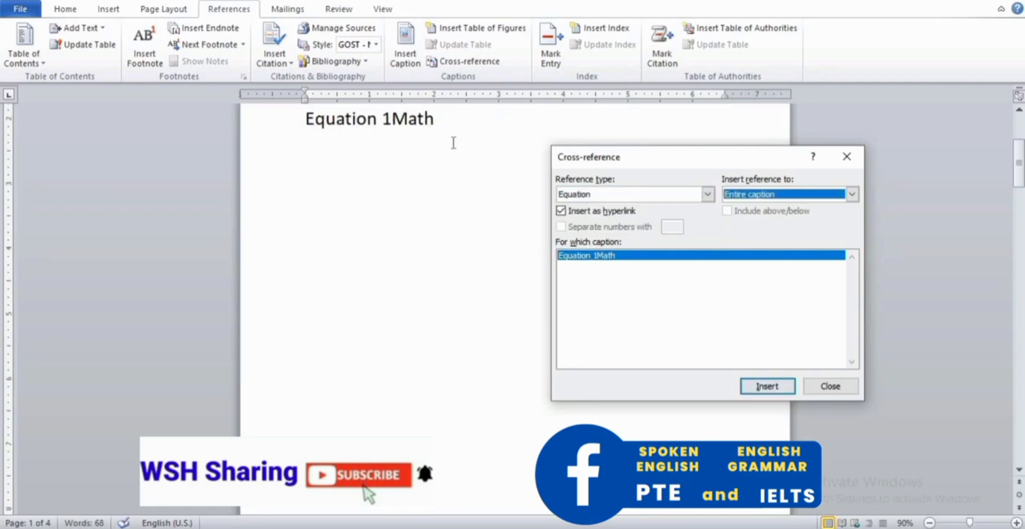
# Insert a hyperlinked cross-reference to the entire caption "Table 1 Months of year" on a new line below the equation cross-reference.
pyautogui.click(439, 118)
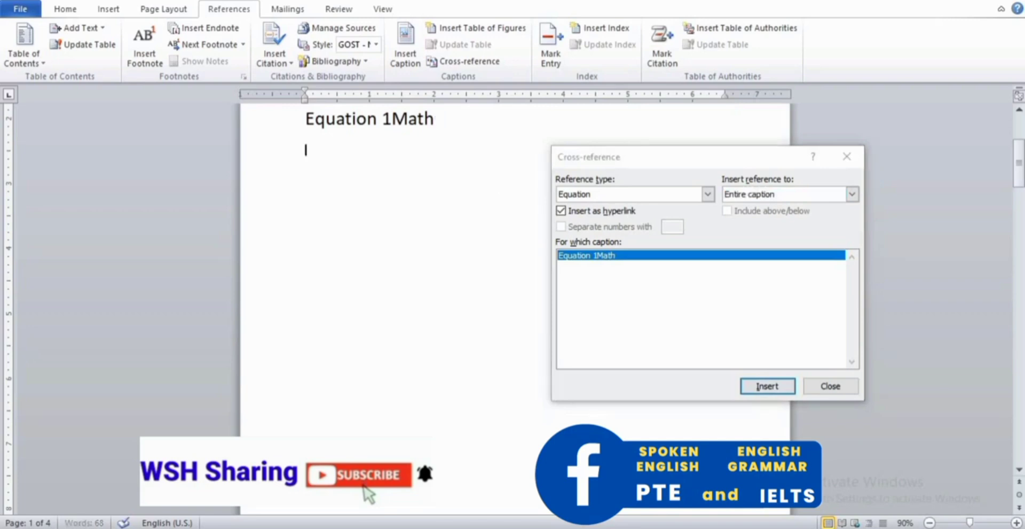
pyautogui.click(707, 196)
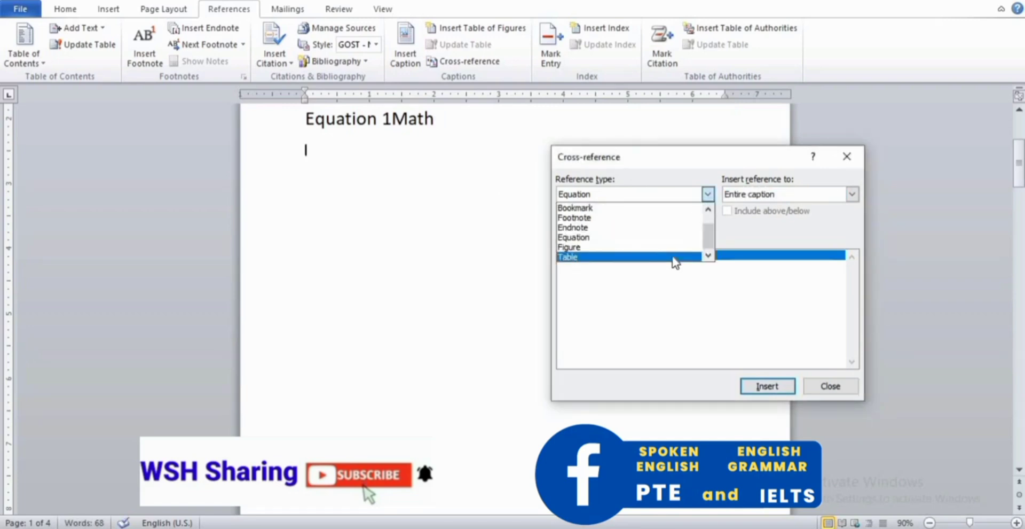
pyautogui.click(675, 257)
pyautogui.click(759, 386)
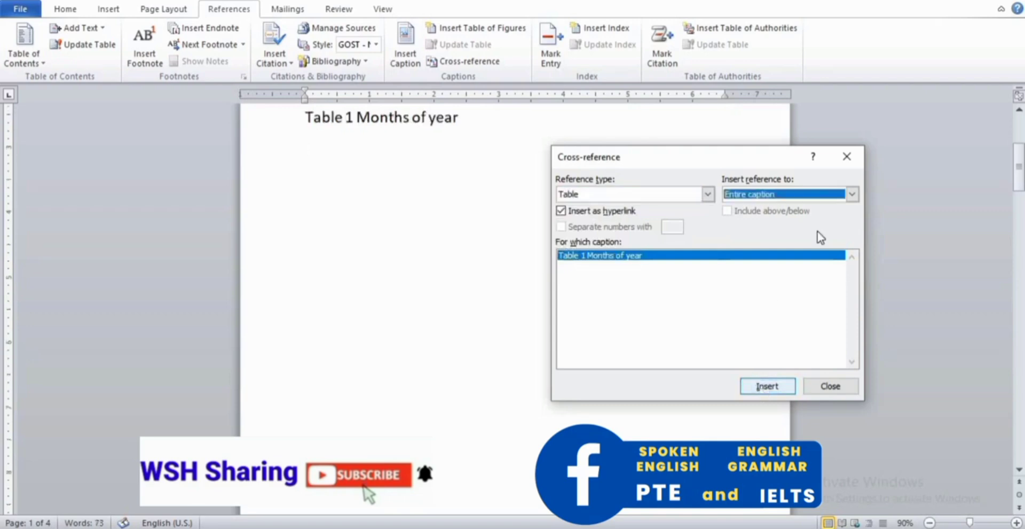
pyautogui.click(846, 157)
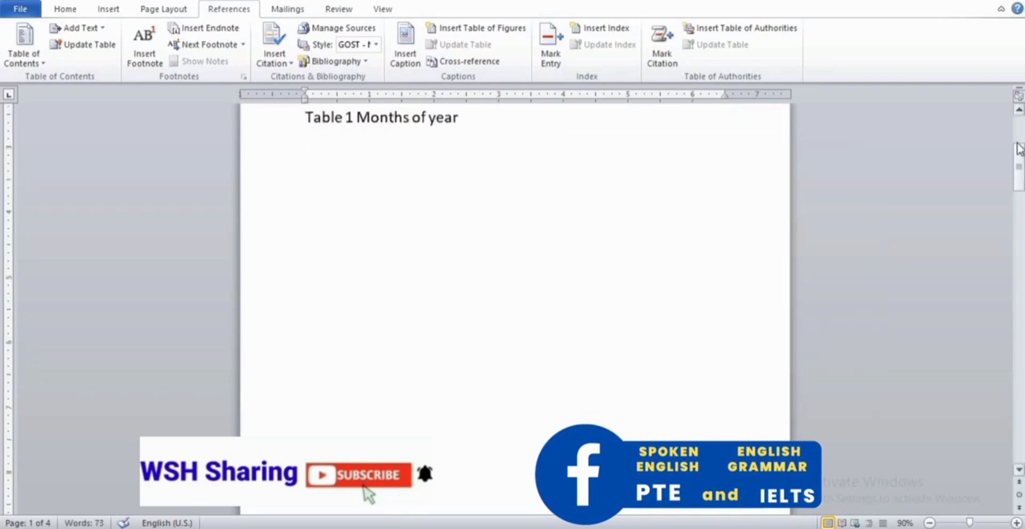
pyautogui.moveTo(1019, 167); pyautogui.dragTo(1019, 140)
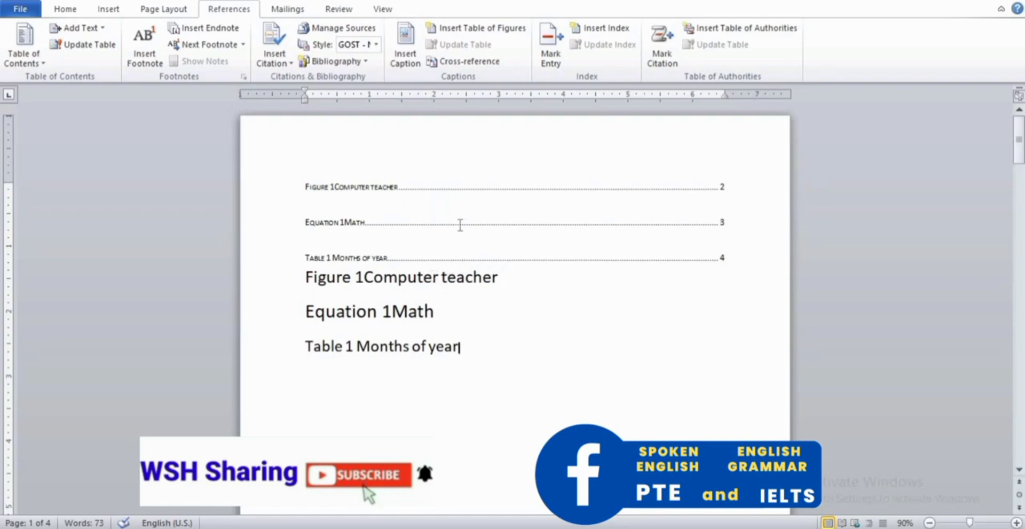
# Add a blank line between the "Table 1 Months of year" list entry and the figure cross-reference on page 1.
pyautogui.tripleClick(303, 277)
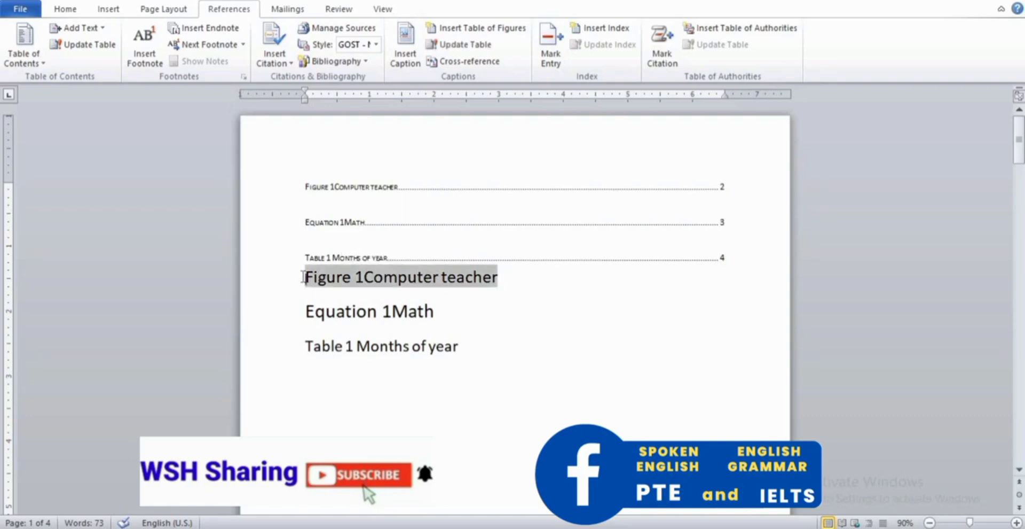
pyautogui.click(748, 262)
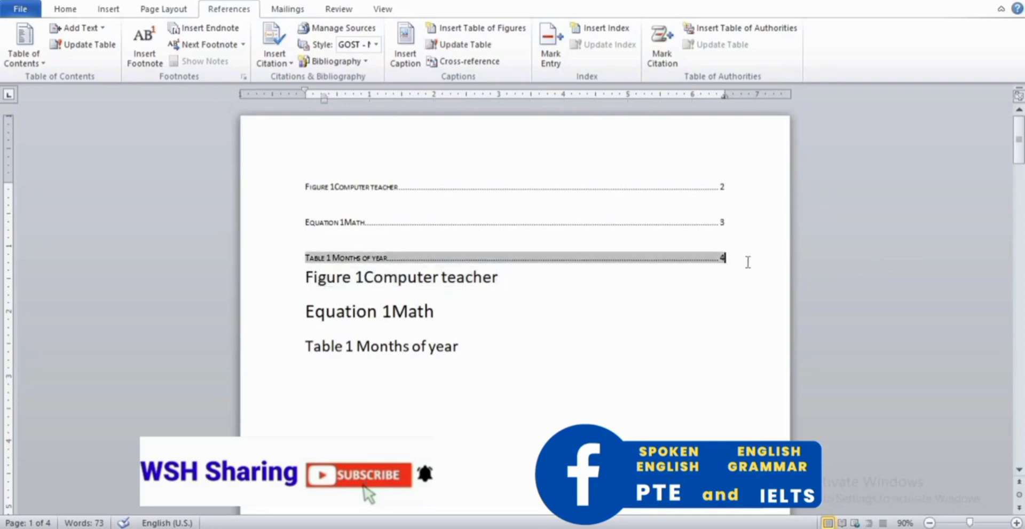
pyautogui.press('Return')
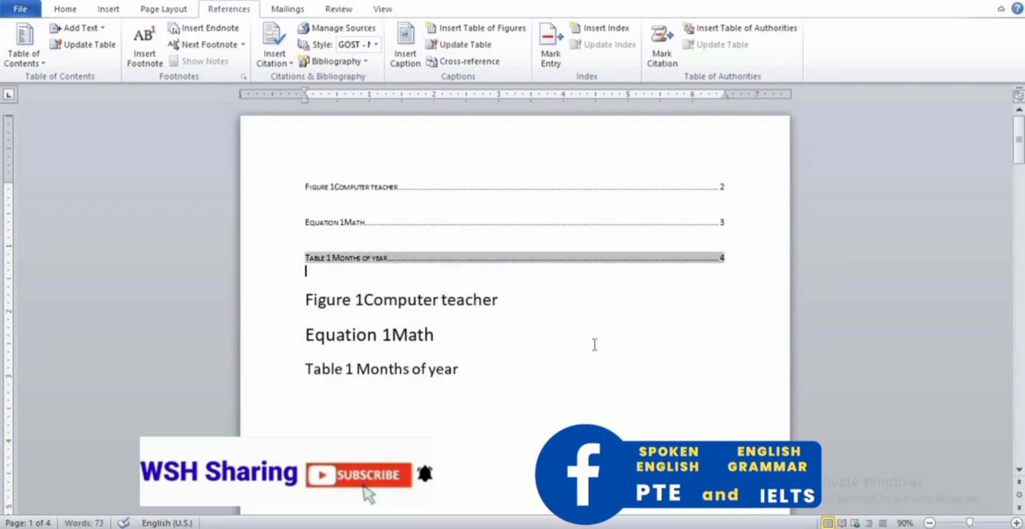
pyautogui.click(597, 344)
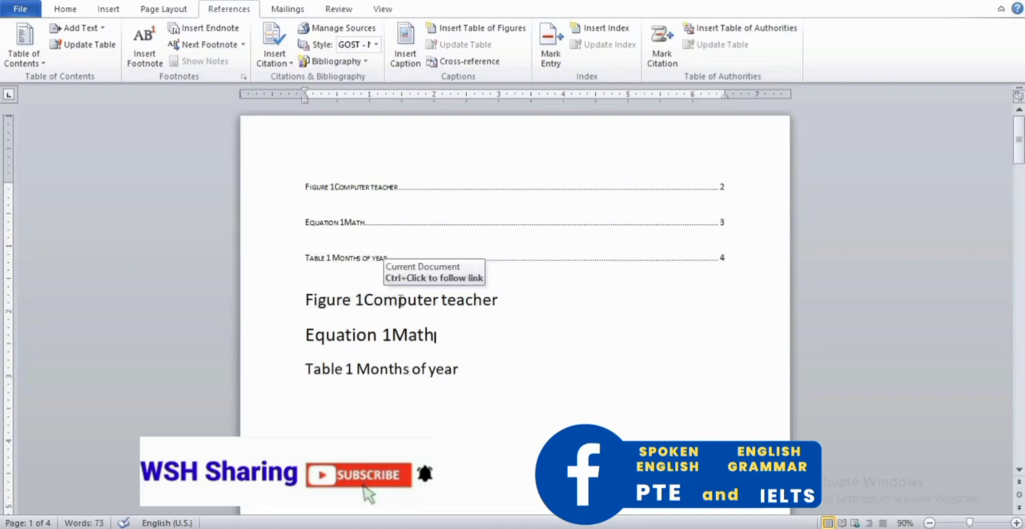
# Follow the "Table 1 Months of year" and "Equation 1Math" cross-references to their captions, returning to page 1 after each.
pyautogui.keyDown('ctrl'); pyautogui.click(389, 368); pyautogui.keyUp('ctrl')
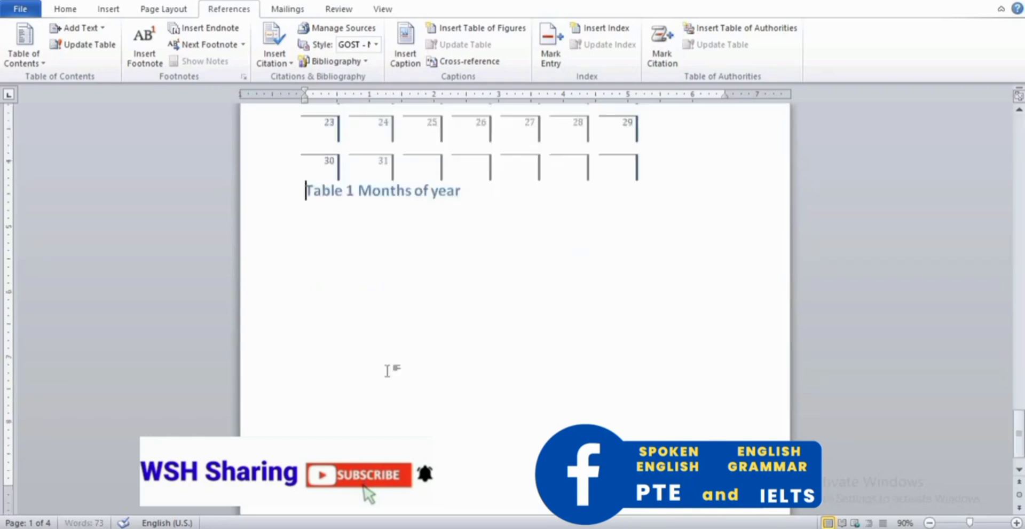
pyautogui.click(1020, 172)
pyautogui.click(1020, 172)
pyautogui.click(1020, 172)
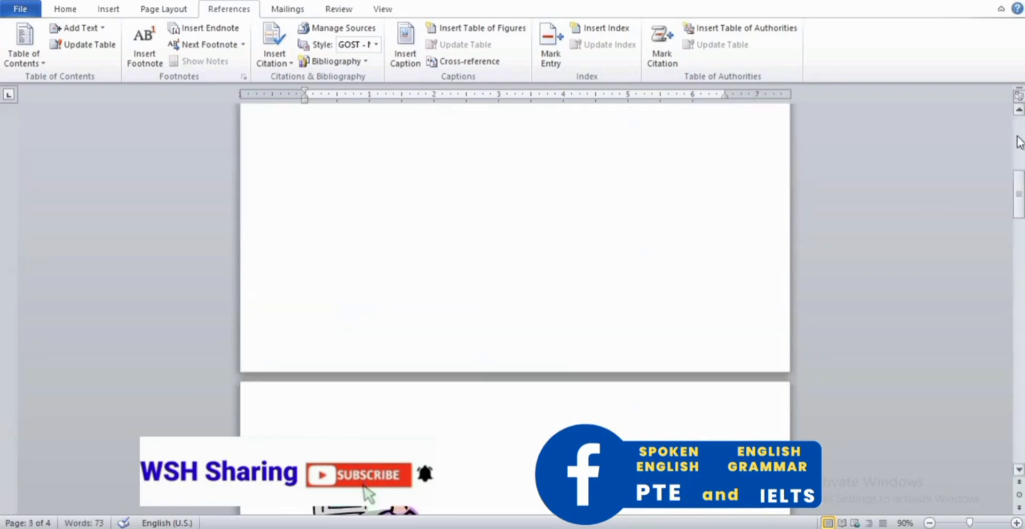
pyautogui.click(1020, 136)
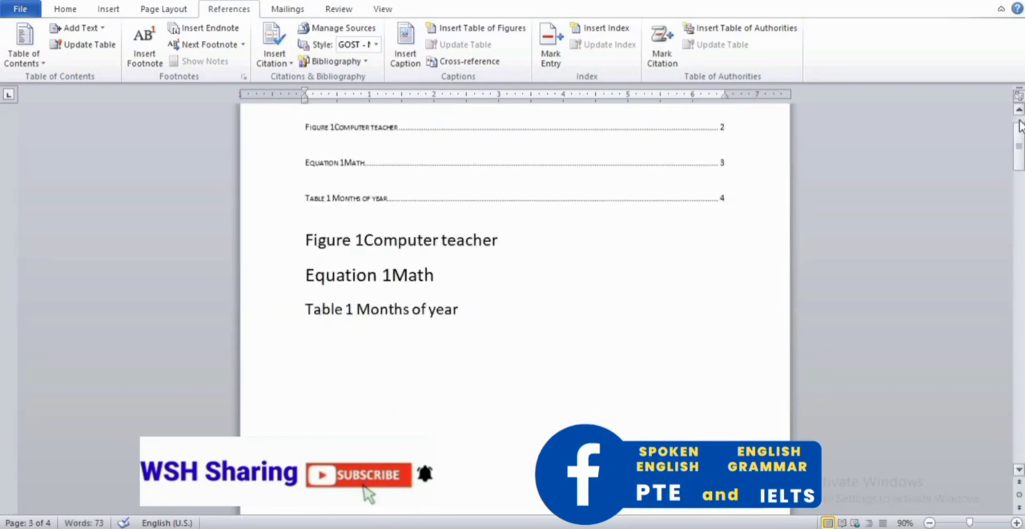
pyautogui.scroll(1, 1020, 125)
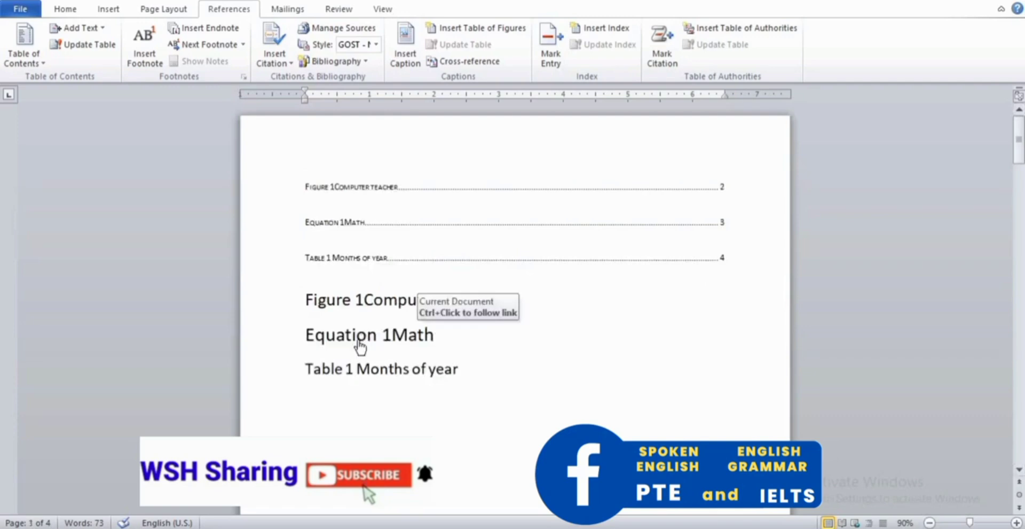
pyautogui.keyDown('ctrl'); pyautogui.click(359, 341); pyautogui.keyUp('ctrl')
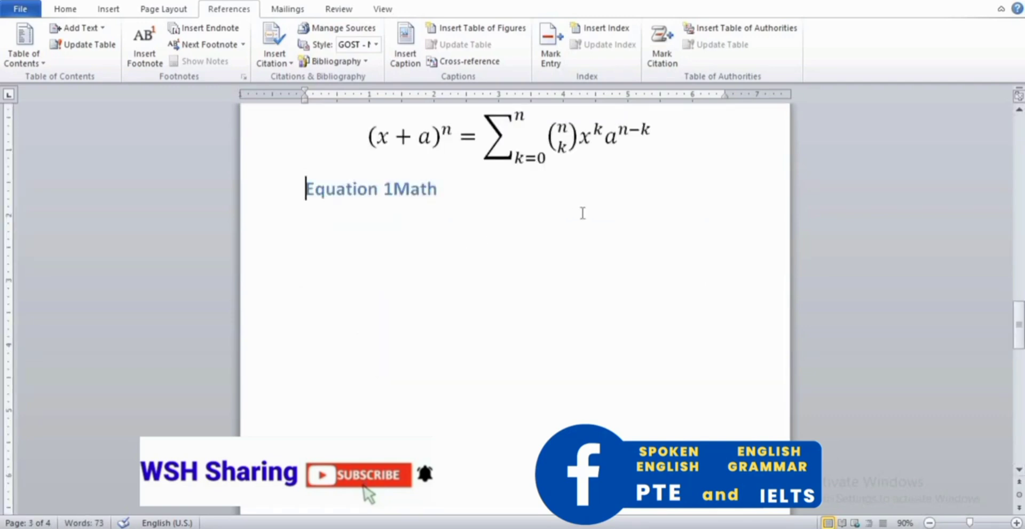
pyautogui.moveTo(1018, 324); pyautogui.dragTo(1019, 134)
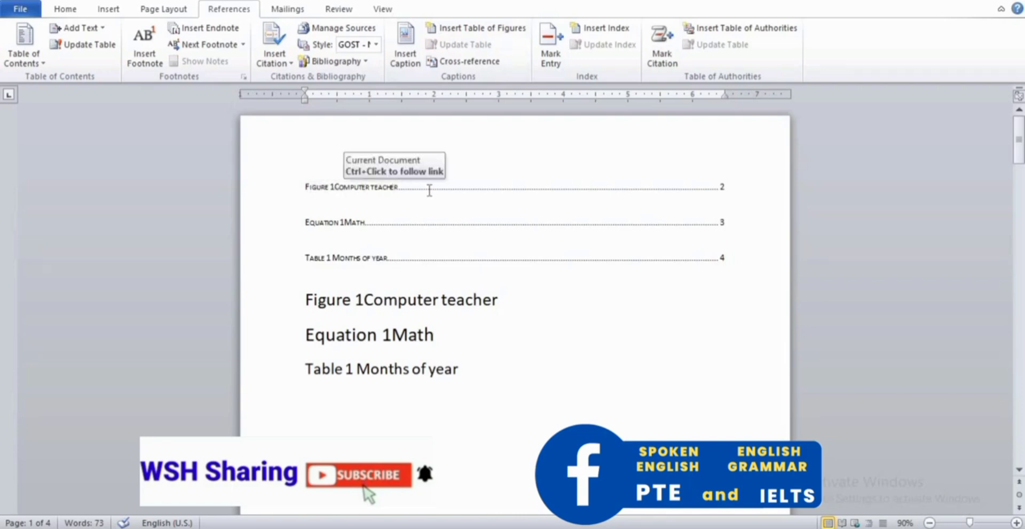
# Replace the table of figures for the Table caption label with one in the Classic format.
pyautogui.click(482, 30)
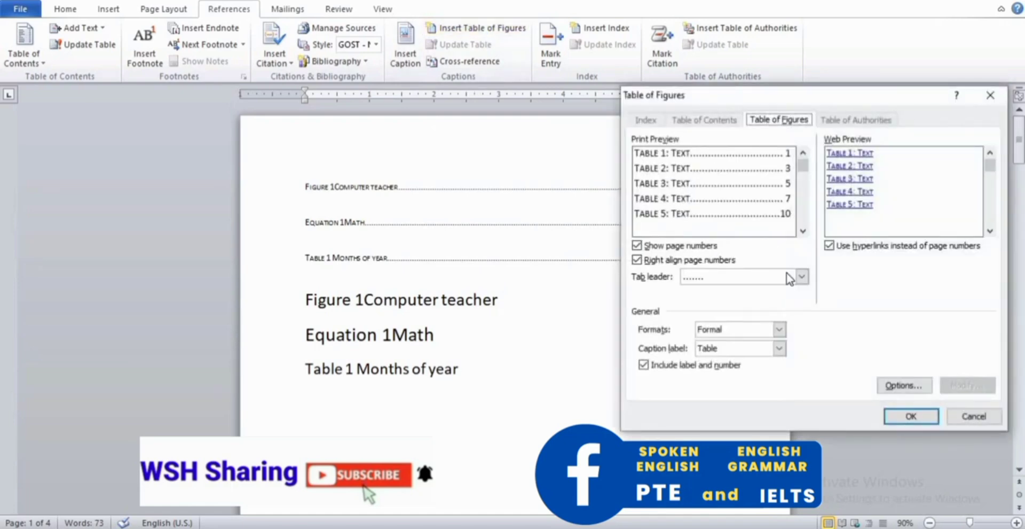
pyautogui.click(779, 329)
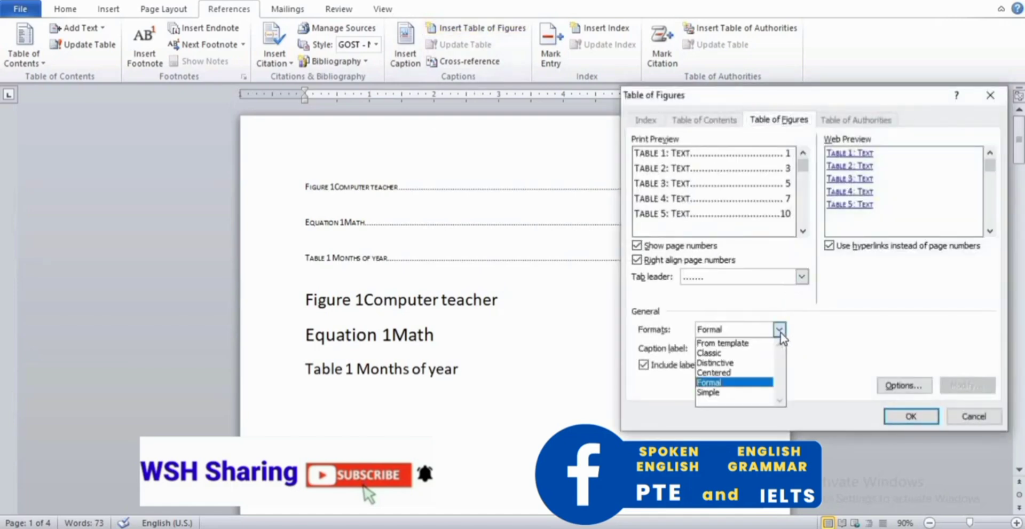
pyautogui.click(737, 354)
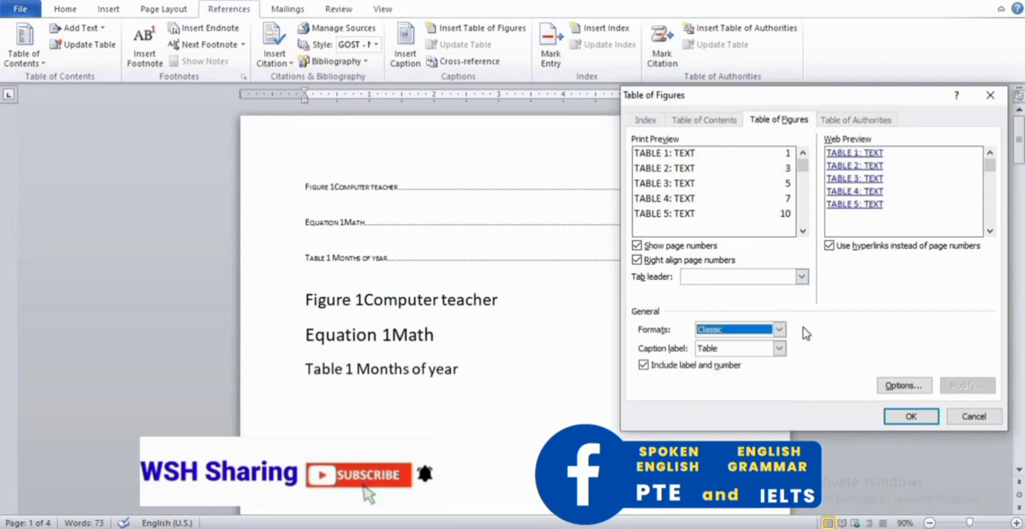
pyautogui.click(908, 415)
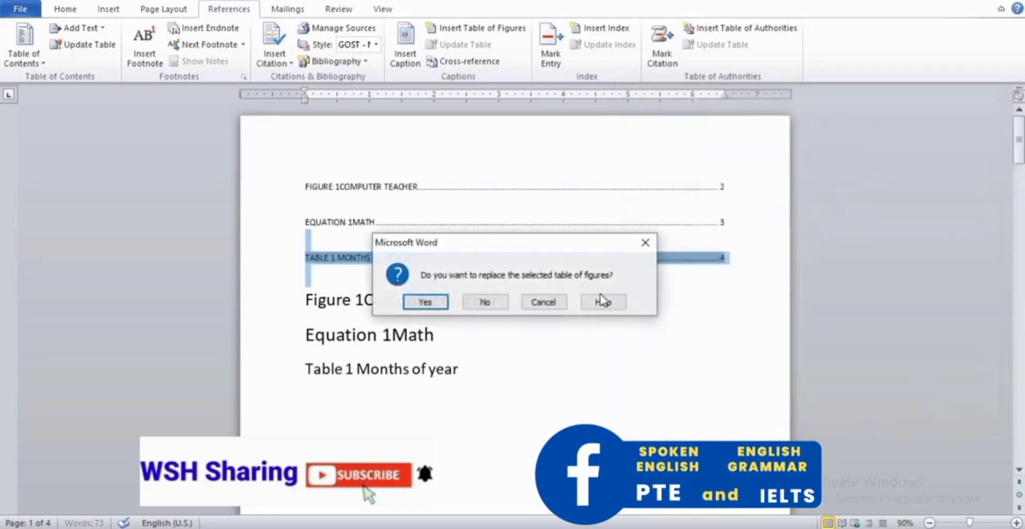
pyautogui.click(421, 303)
pyautogui.click(438, 257)
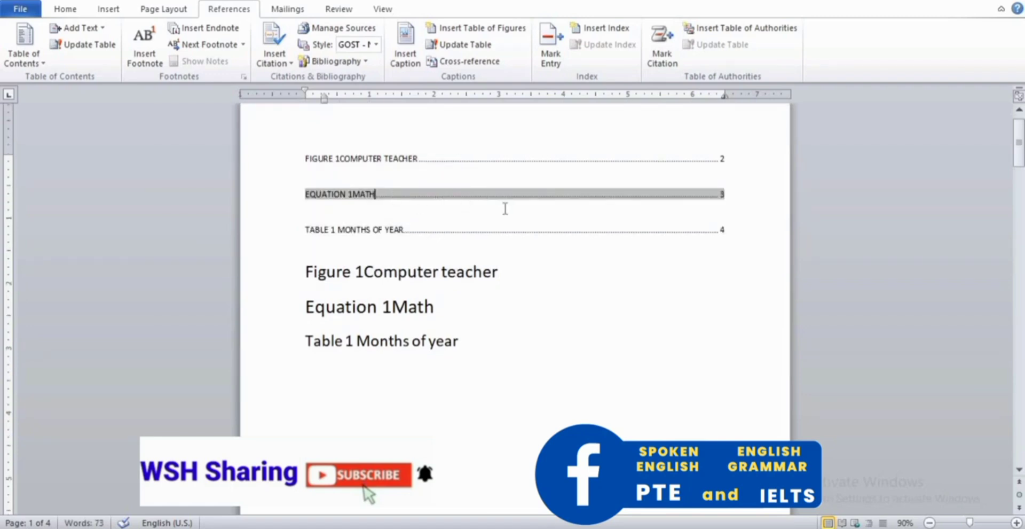
pyautogui.click(598, 229)
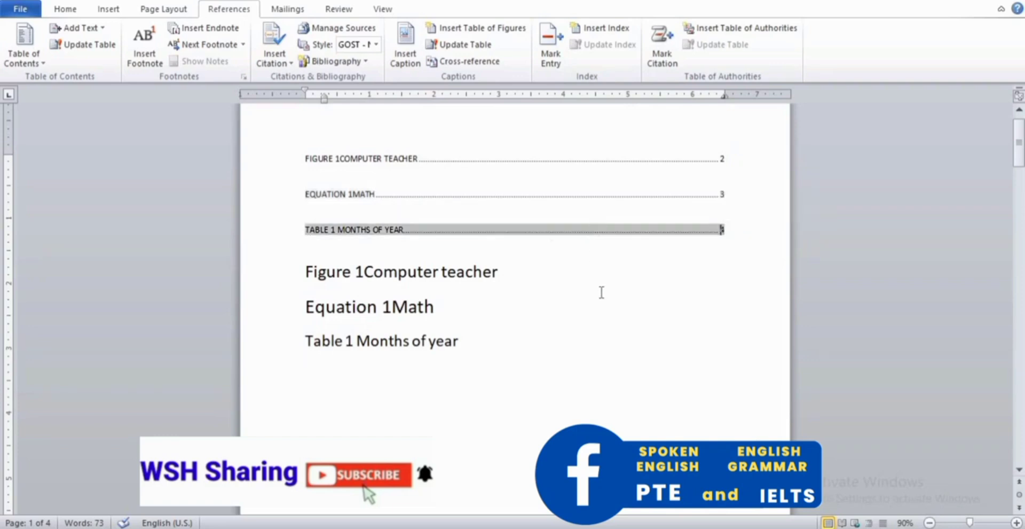
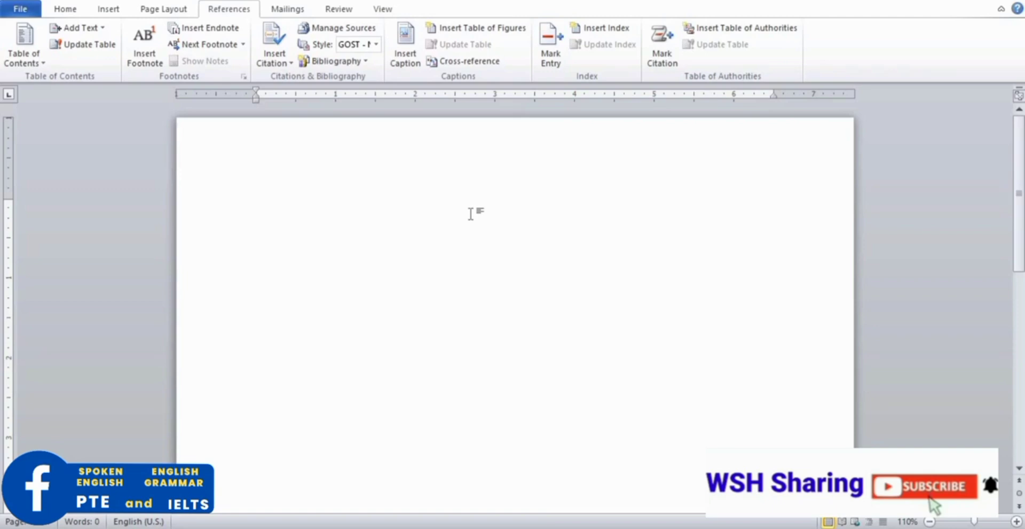
# Fill the blank document with sample paragraphs using =rand(90).
pyautogui.write('=')
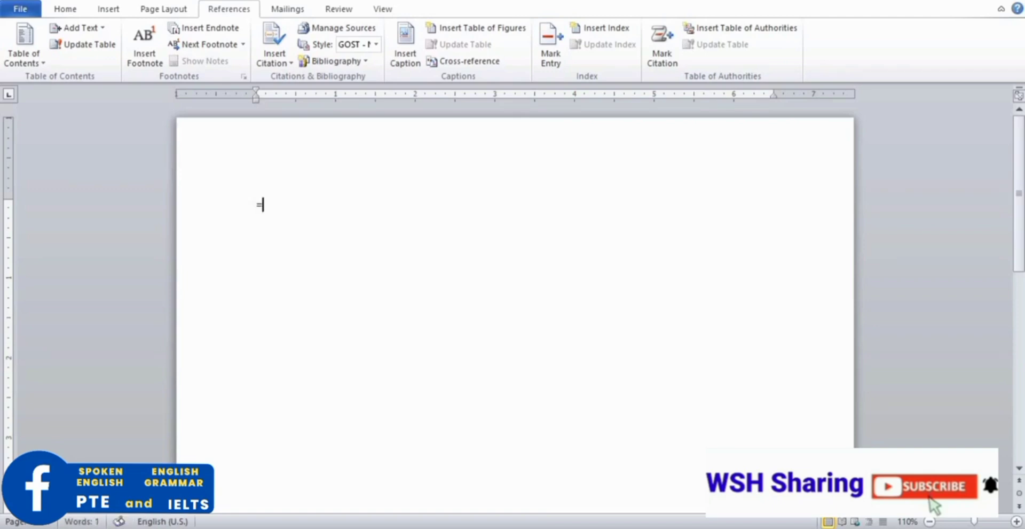
pyautogui.write('rand(90)')
pyautogui.press('Return')
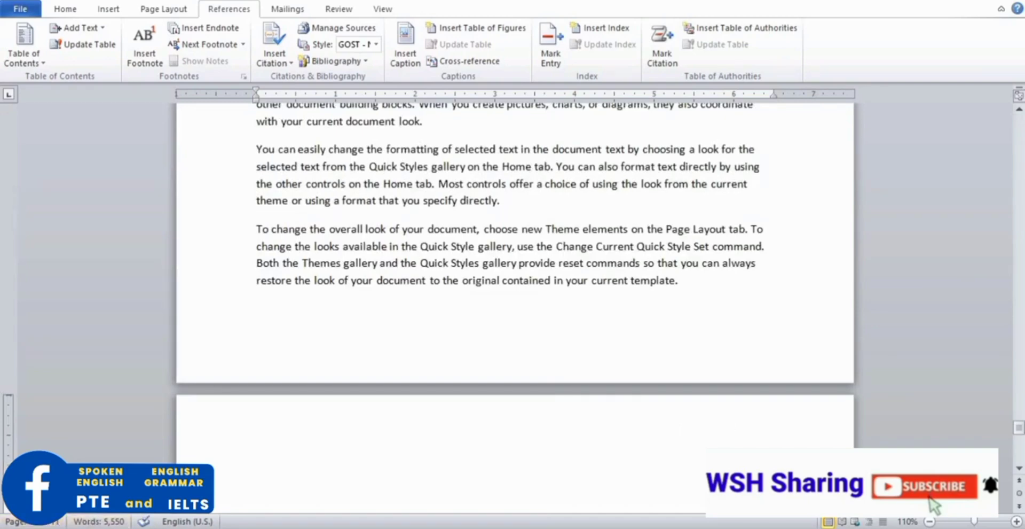
# Mark the word "formatting" in a "You can easily change" paragraph as a current-page index entry with bold and italic page numbers.
pyautogui.moveTo(1020, 432); pyautogui.dragTo(1020, 187)
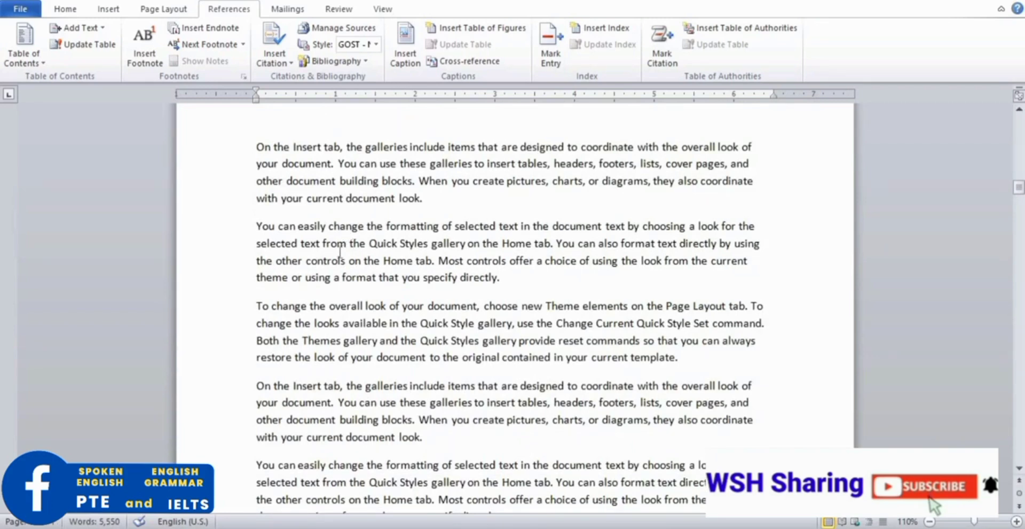
pyautogui.doubleClick(406, 230)
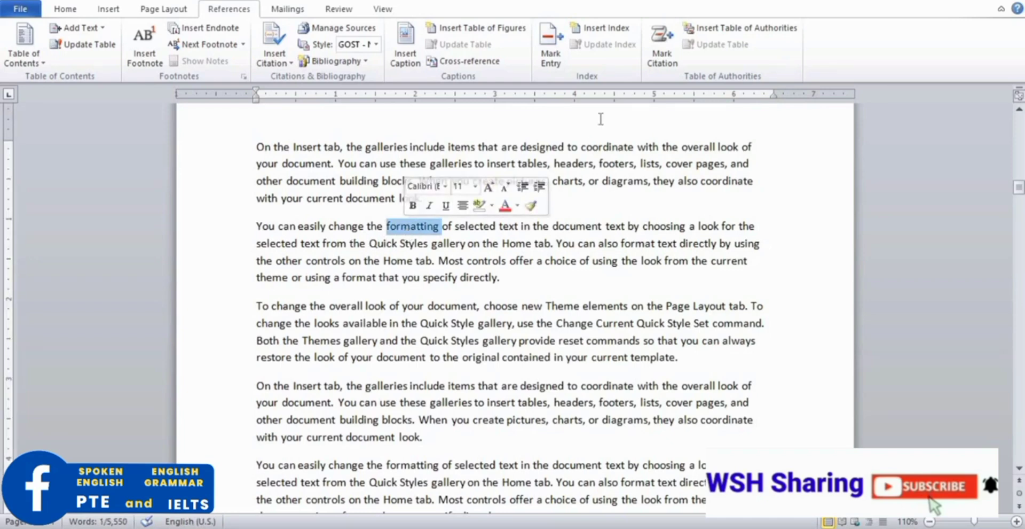
pyautogui.click(555, 64)
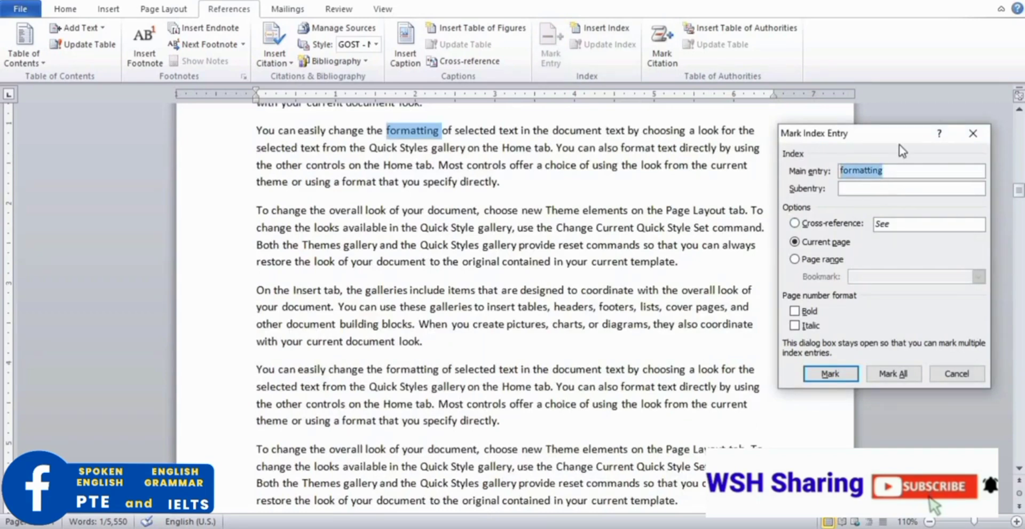
pyautogui.moveTo(899, 133); pyautogui.dragTo(876, 140)
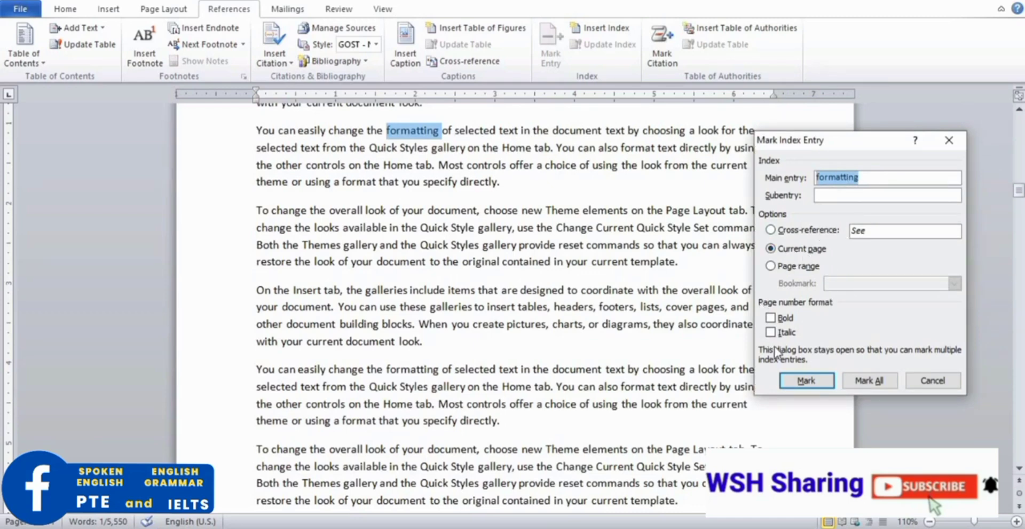
pyautogui.click(772, 318)
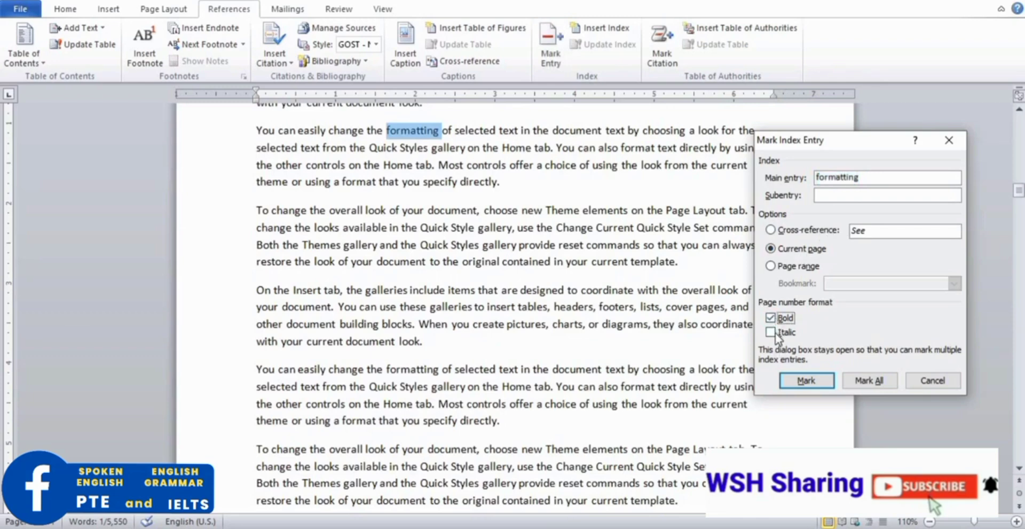
pyautogui.click(775, 332)
pyautogui.click(818, 381)
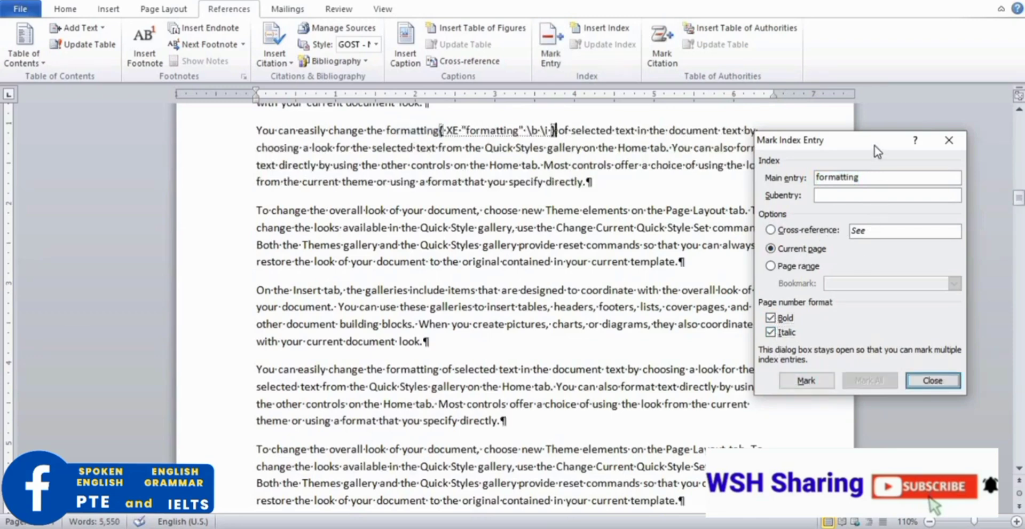
pyautogui.moveTo(874, 145); pyautogui.dragTo(905, 148)
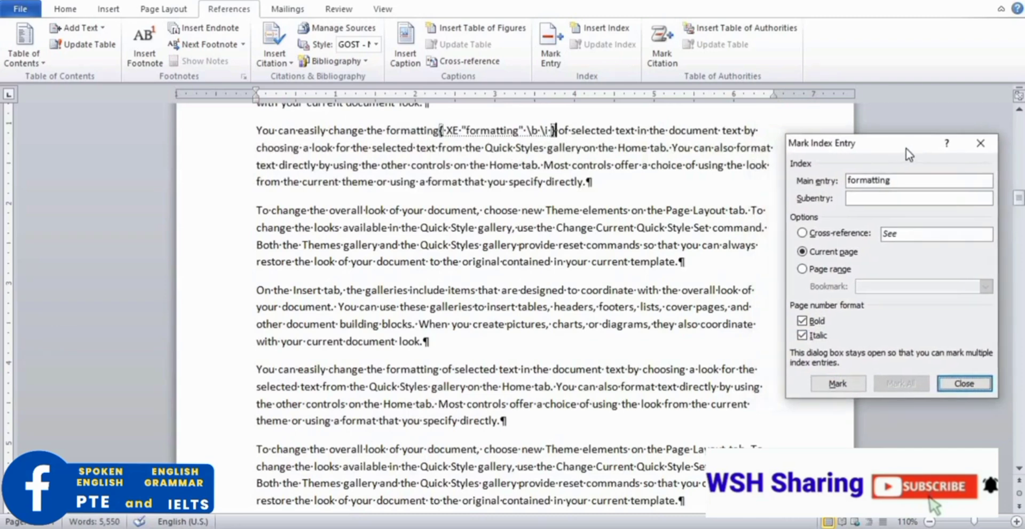
pyautogui.click(980, 143)
# Mark the word "document" in a "To change the overall look" paragraph as a current-page index entry with bold and italic page numbers.
pyautogui.scroll(-3, 362, 426)
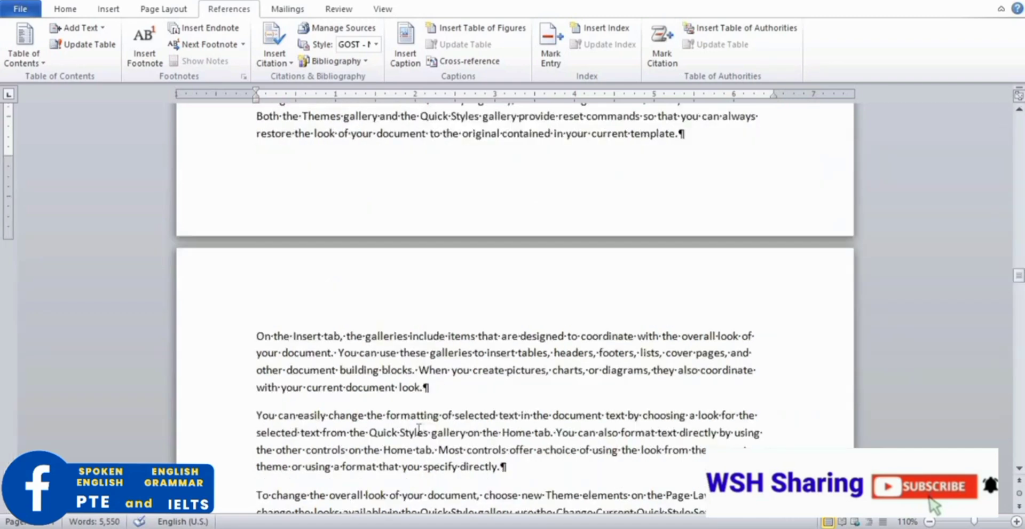
pyautogui.click(418, 432)
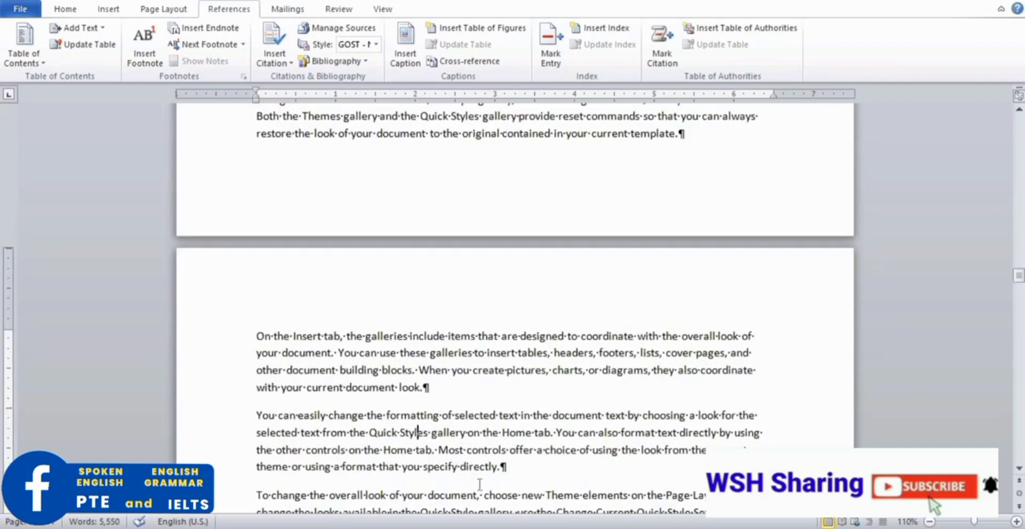
pyautogui.doubleClick(461, 494)
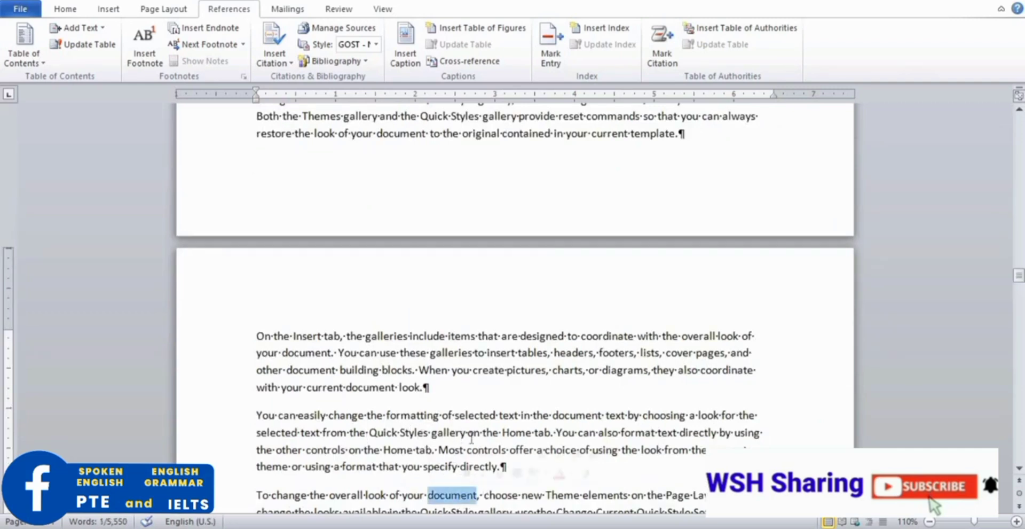
pyautogui.click(553, 59)
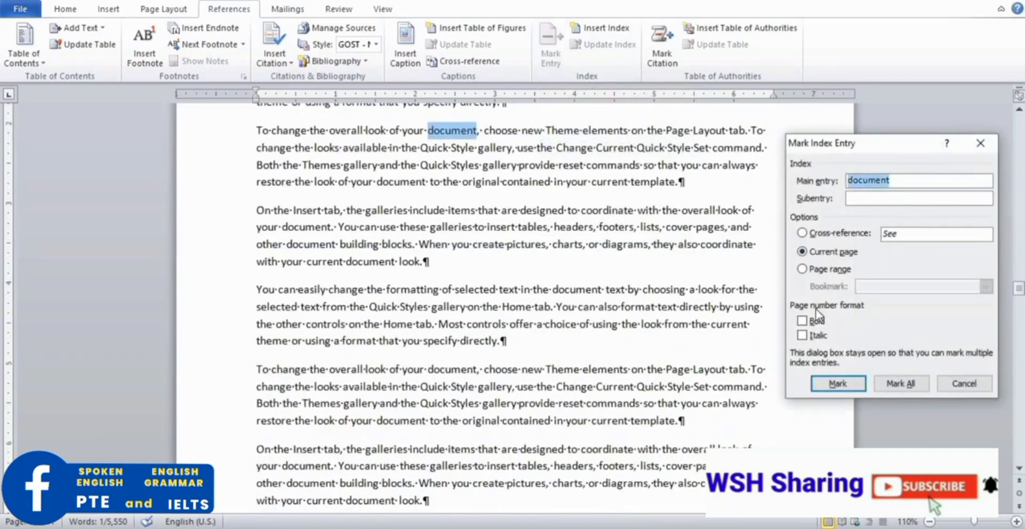
pyautogui.click(811, 321)
pyautogui.click(803, 334)
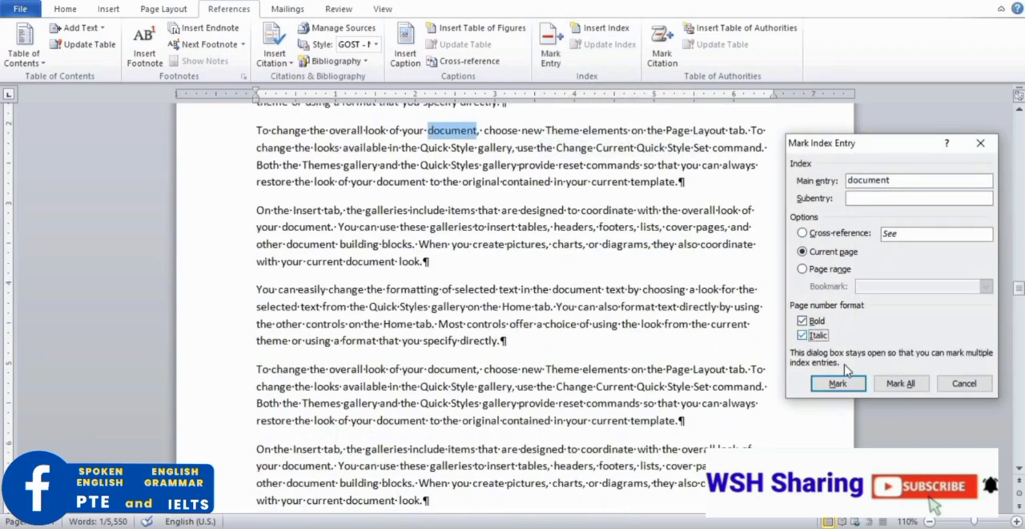
pyautogui.click(842, 380)
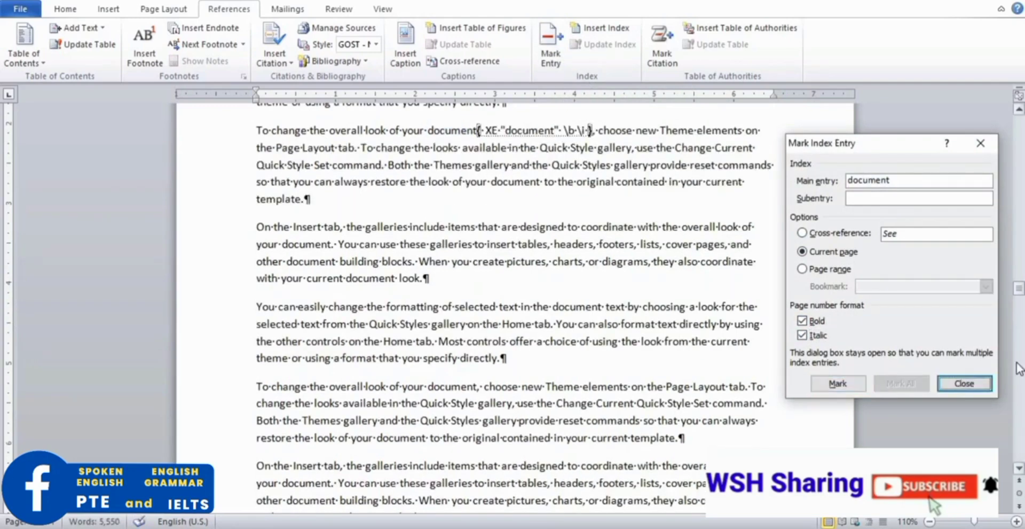
# Mark the word "controls" in a page 7 "You can easily change" paragraph as an index entry with bold and italic page numbers.
pyautogui.moveTo(1020, 288); pyautogui.dragTo(1020, 320)
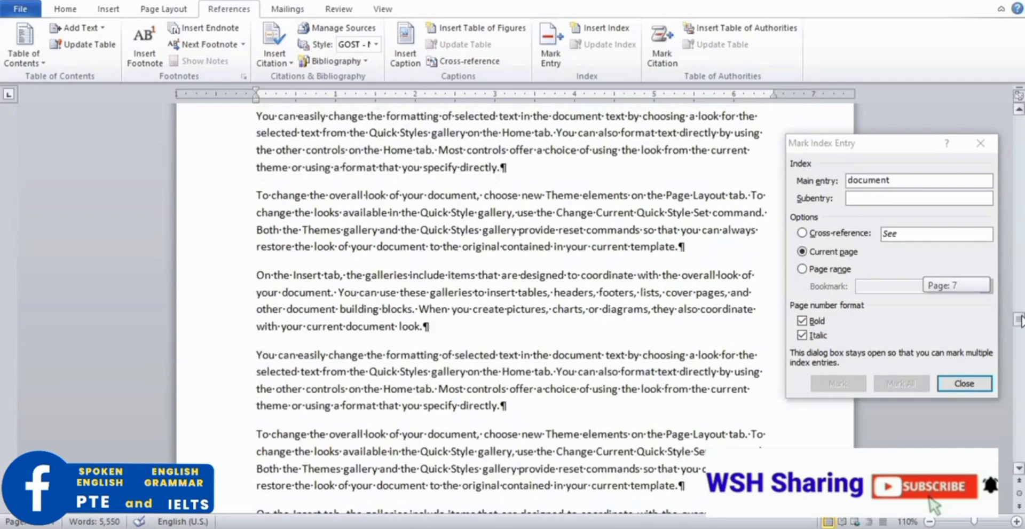
pyautogui.click(476, 355)
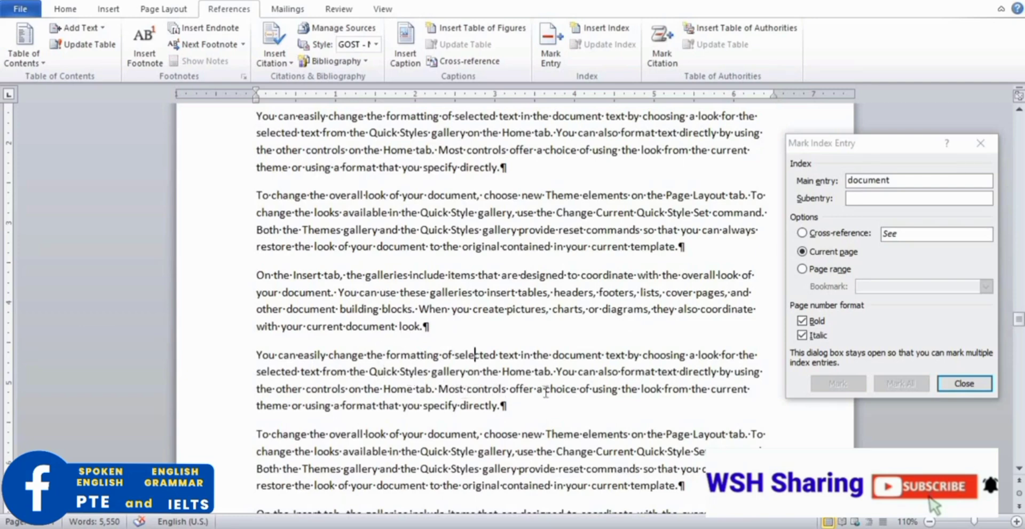
pyautogui.doubleClick(321, 391)
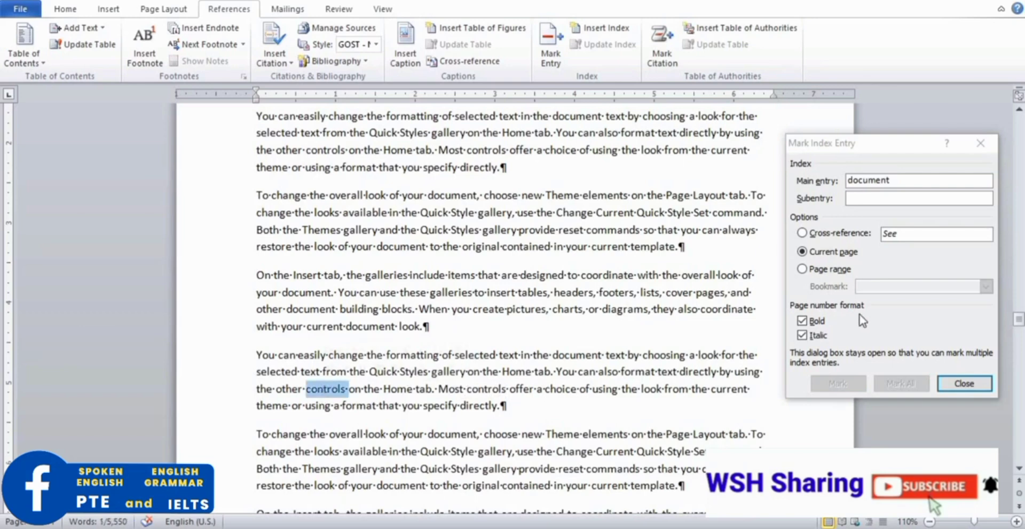
pyautogui.click(902, 185)
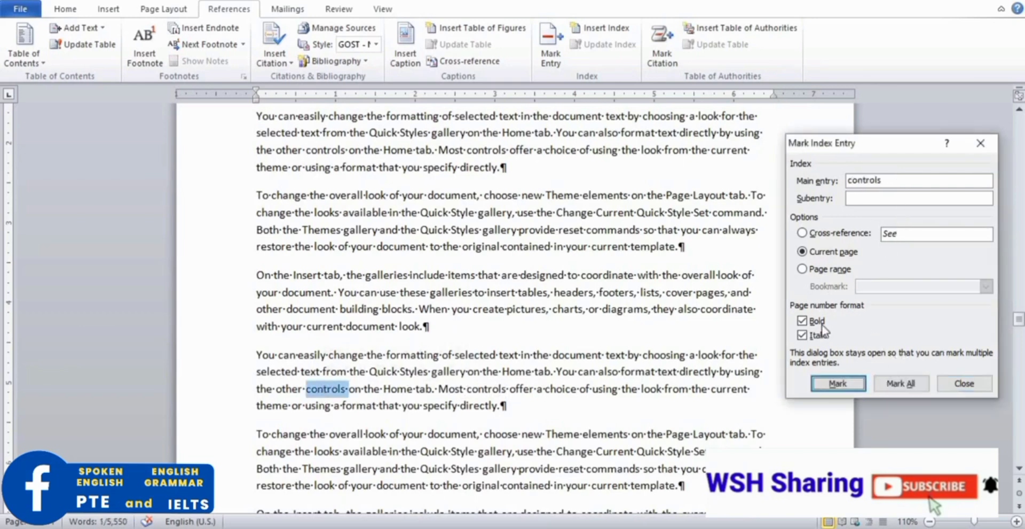
pyautogui.click(824, 385)
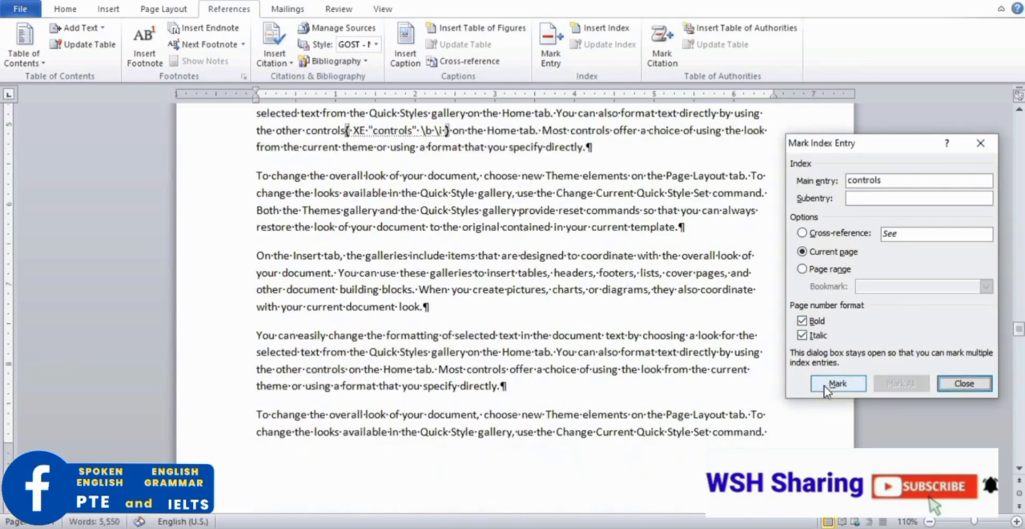
pyautogui.click(989, 145)
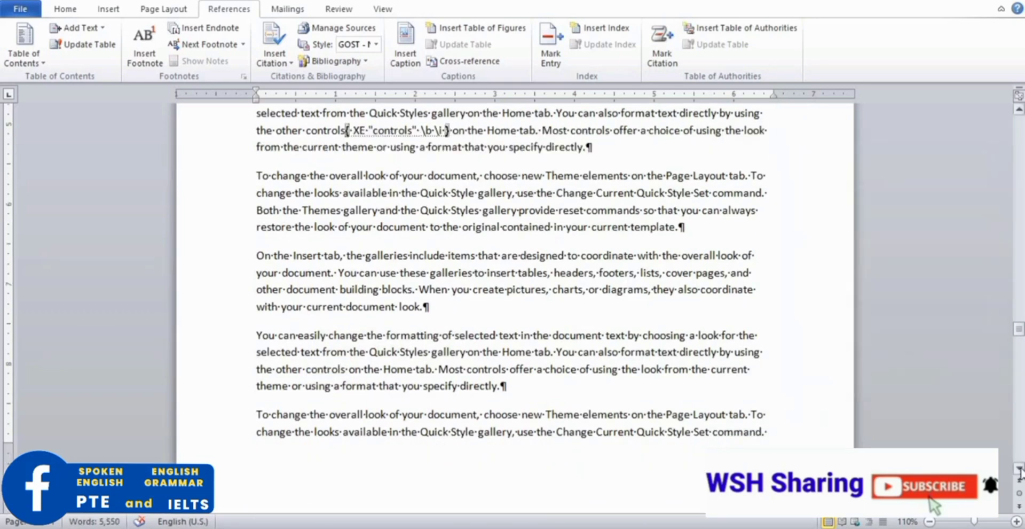
# Mark "Styles" in a further-down "To change the overall look" paragraph as a current-page index entry with bold and italic page numbers.
pyautogui.scroll(-6, 1020, 471)
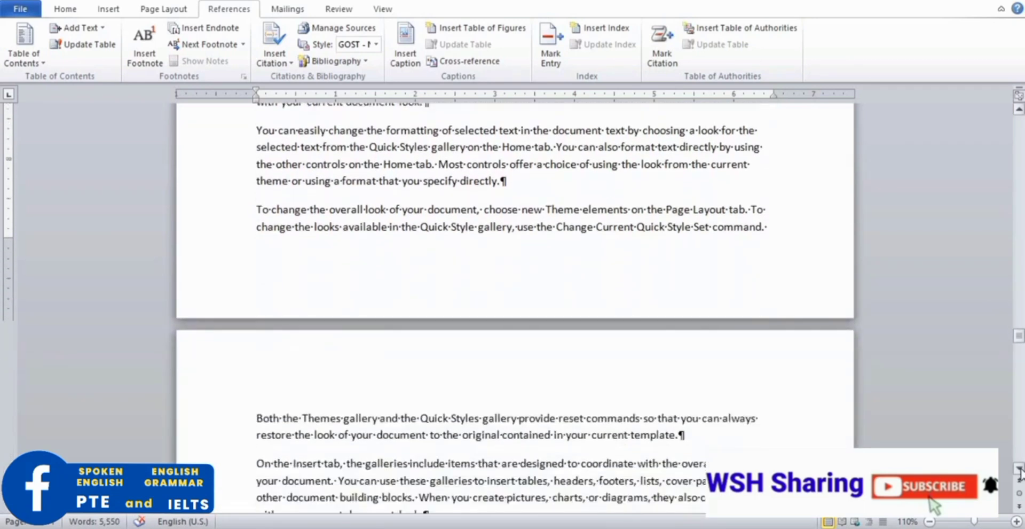
pyautogui.scroll(-8, 1020, 471)
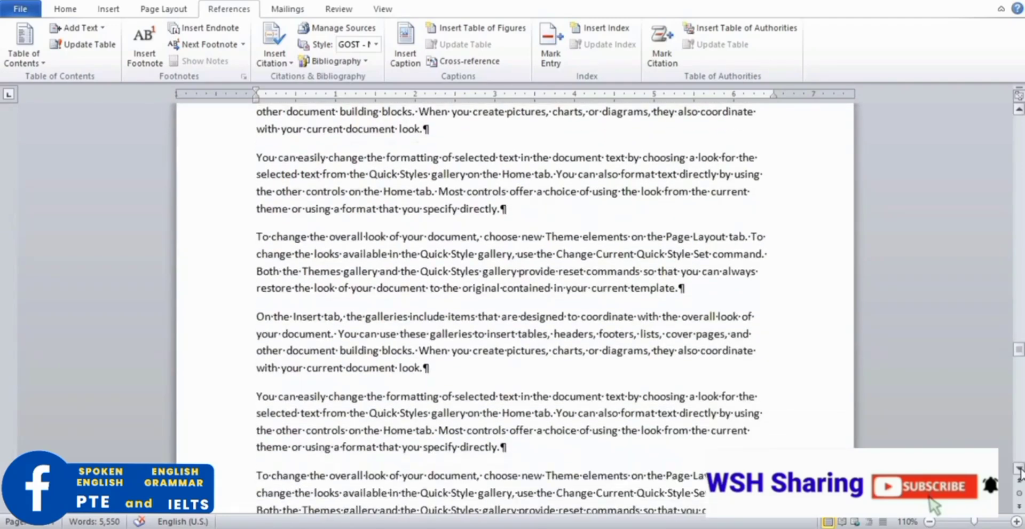
pyautogui.scroll(-8, 1020, 471)
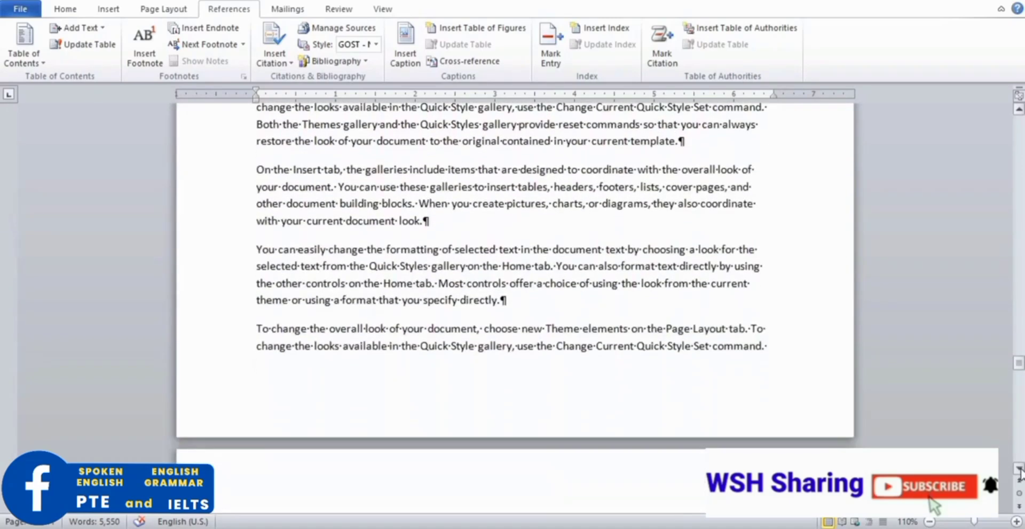
pyautogui.scroll(-4, 1020, 471)
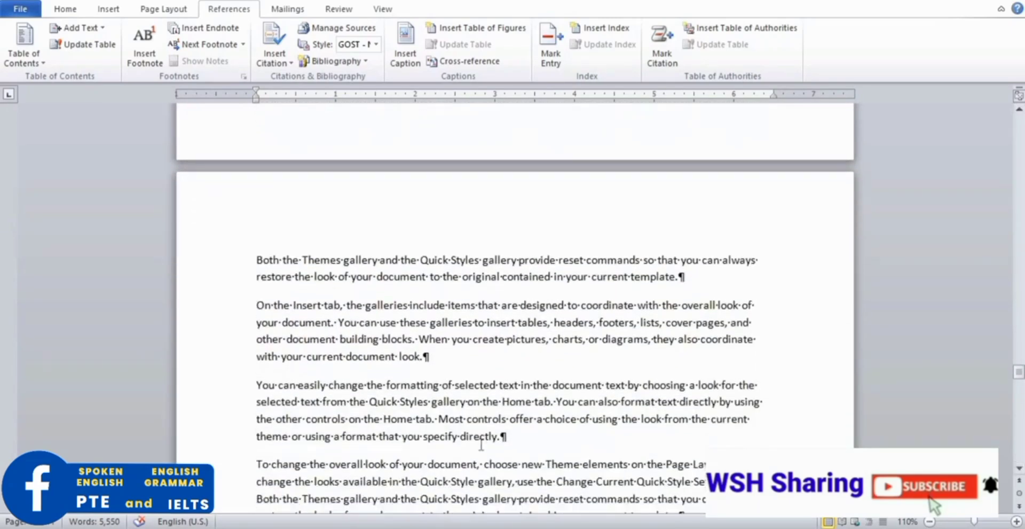
pyautogui.click(481, 437)
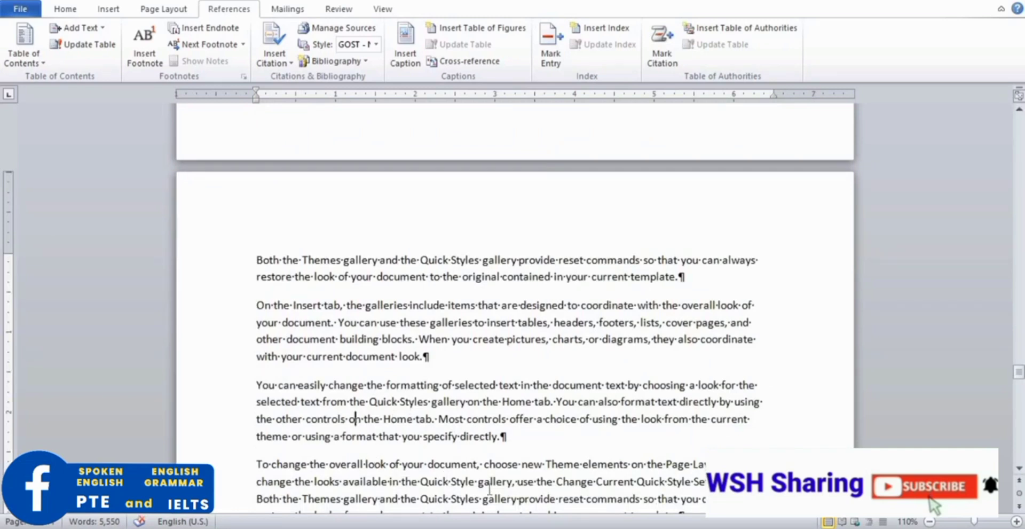
pyautogui.doubleClick(466, 499)
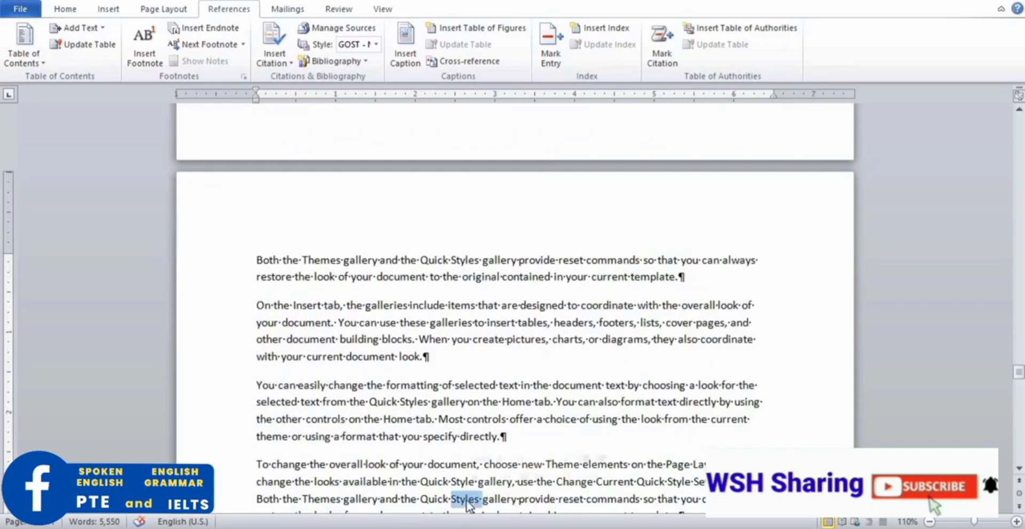
pyautogui.click(549, 60)
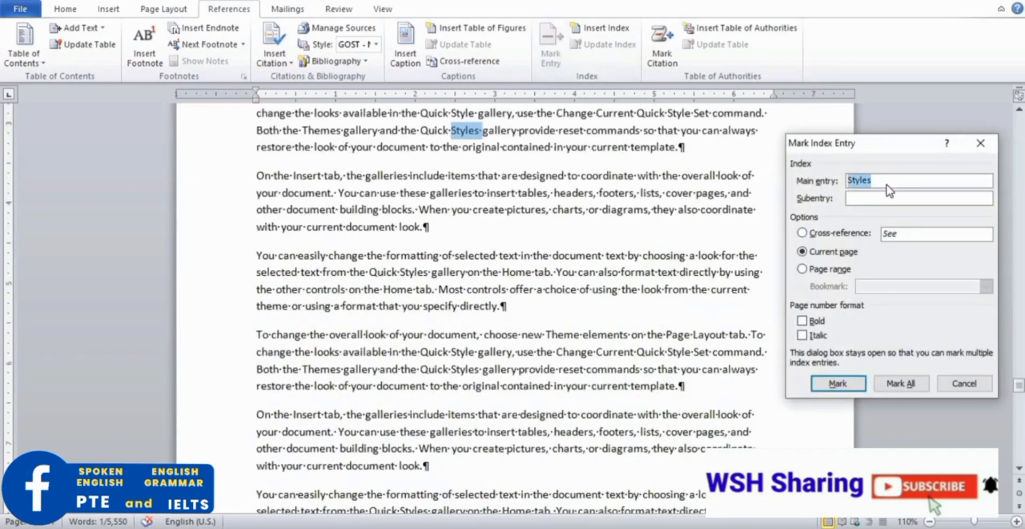
pyautogui.click(810, 323)
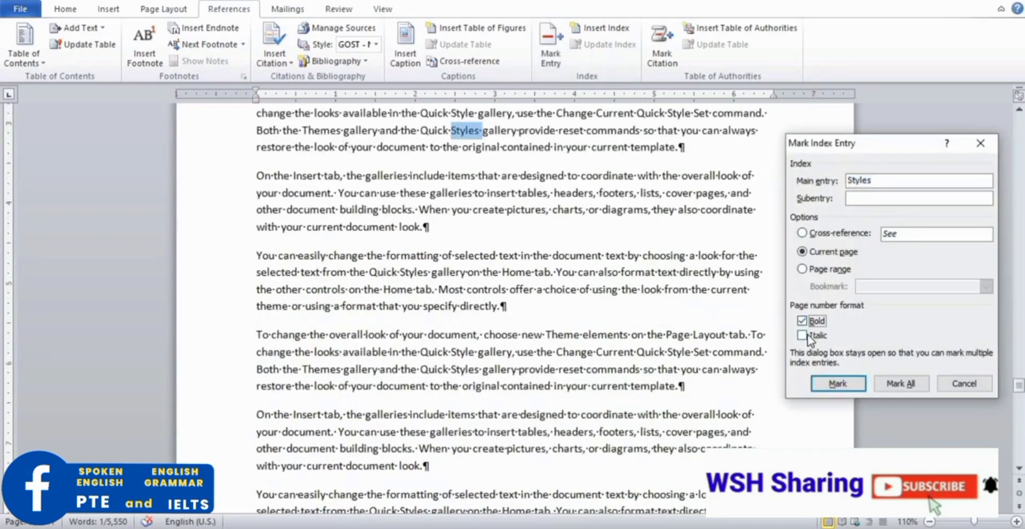
pyautogui.click(806, 336)
pyautogui.click(835, 383)
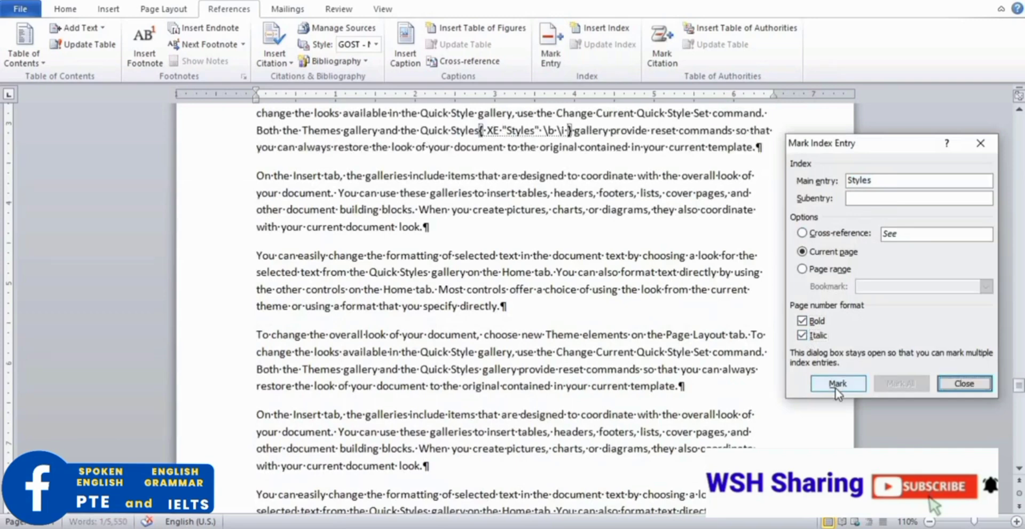
pyautogui.click(982, 144)
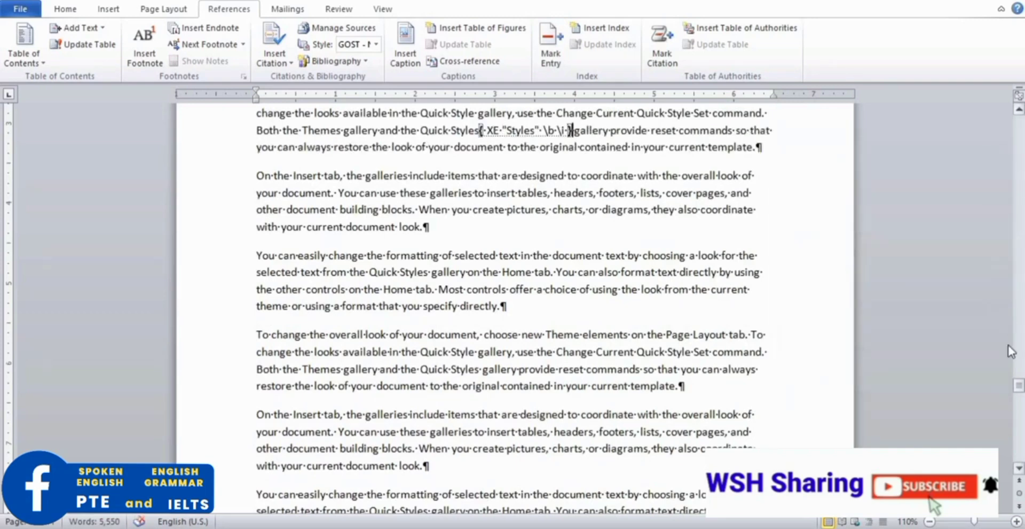
# Mark "template" at the end of a "To change the overall look" paragraph as an index entry with bold and italic page numbers.
pyautogui.click(1019, 443)
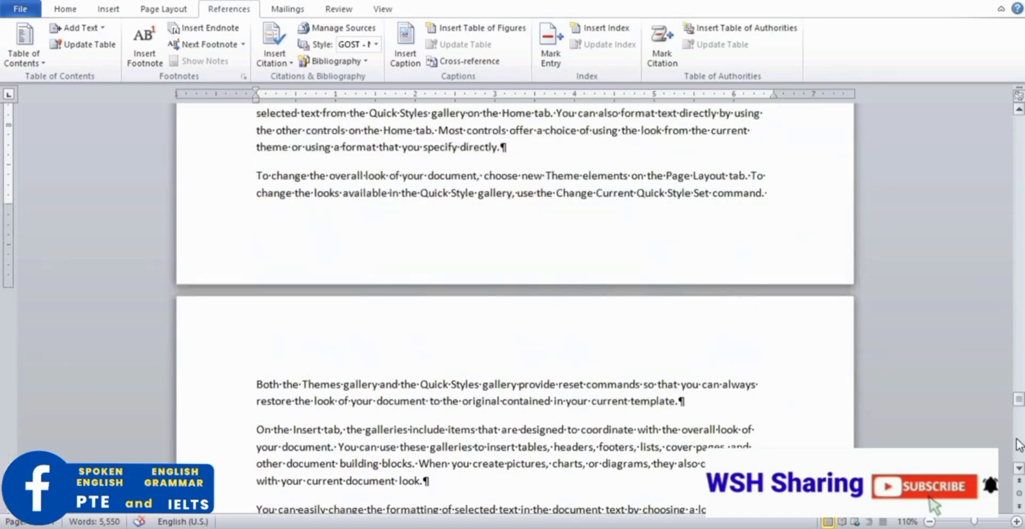
pyautogui.click(1018, 443)
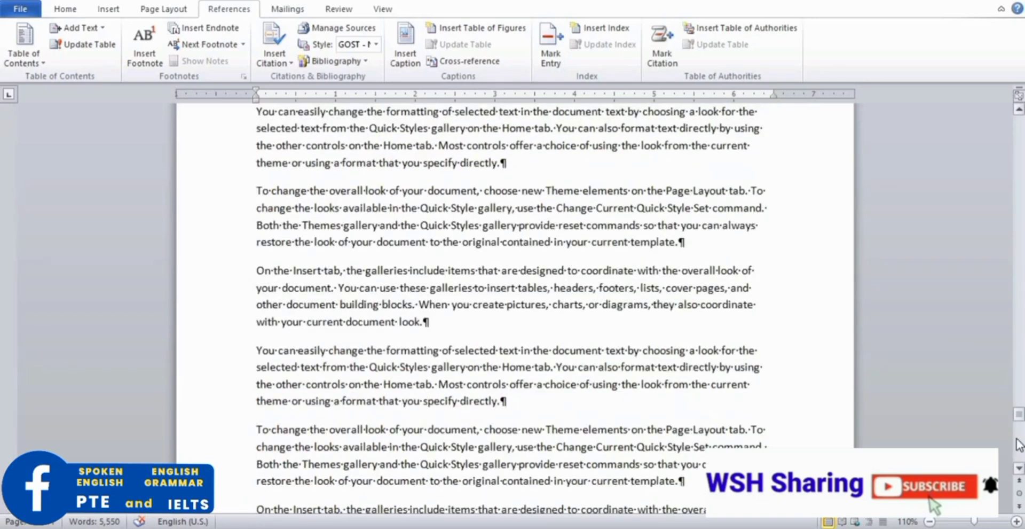
pyautogui.click(602, 397)
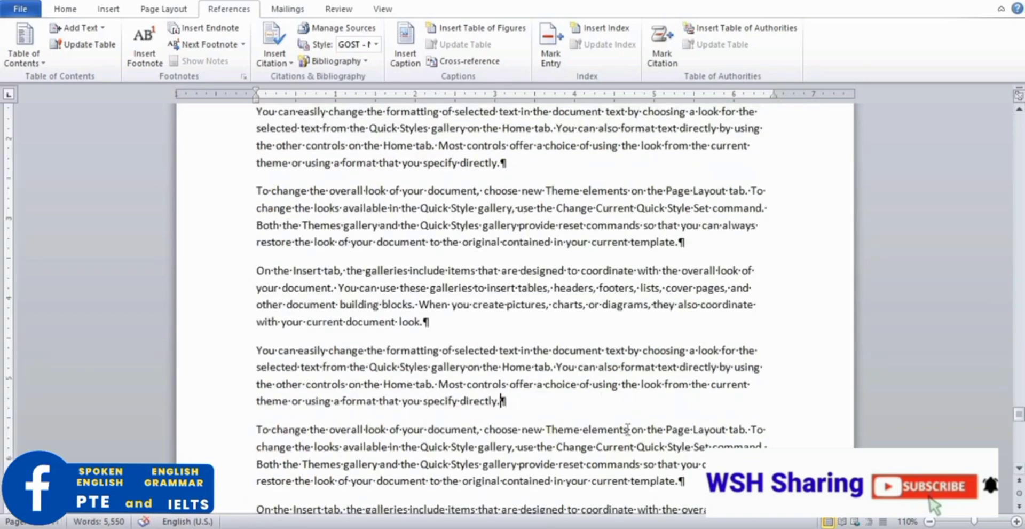
pyautogui.doubleClick(652, 483)
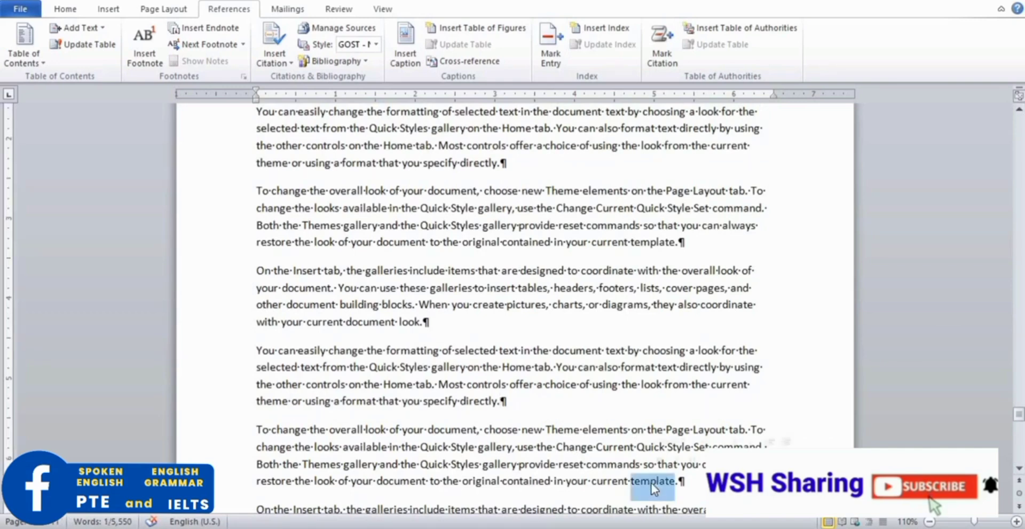
pyautogui.click(553, 61)
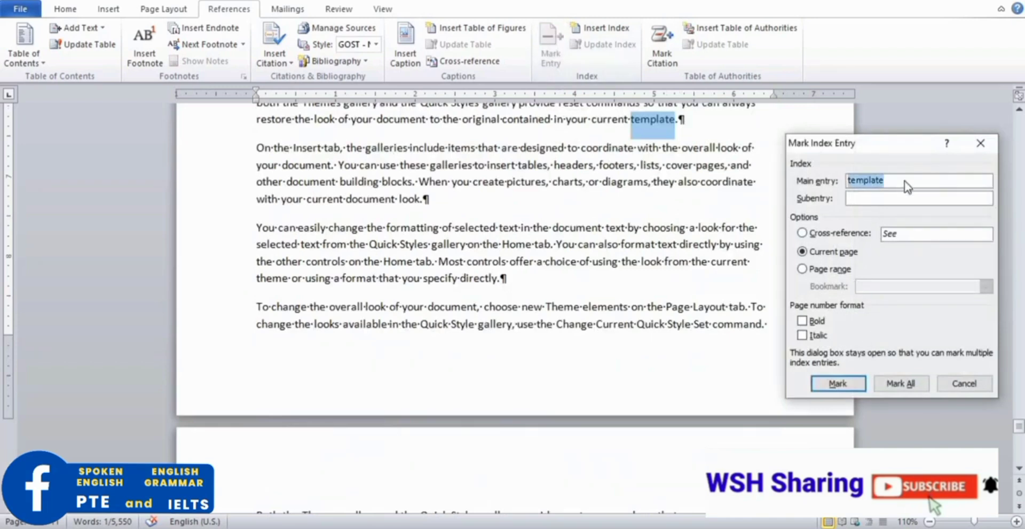
pyautogui.click(810, 323)
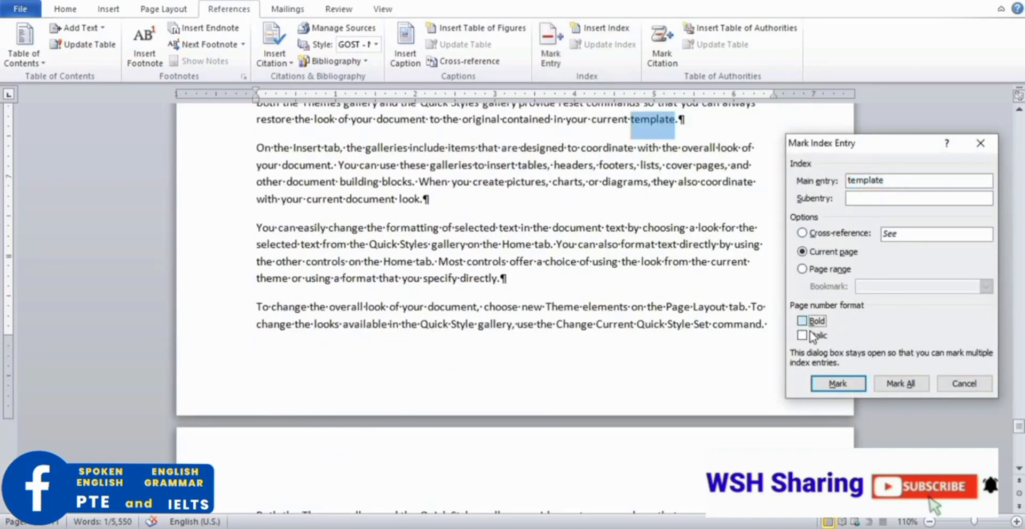
pyautogui.click(809, 336)
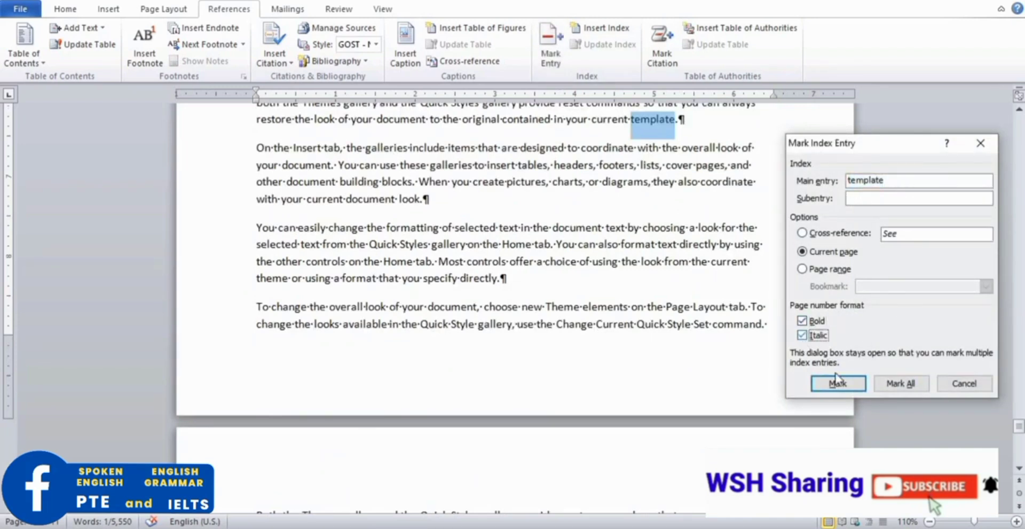
pyautogui.click(837, 384)
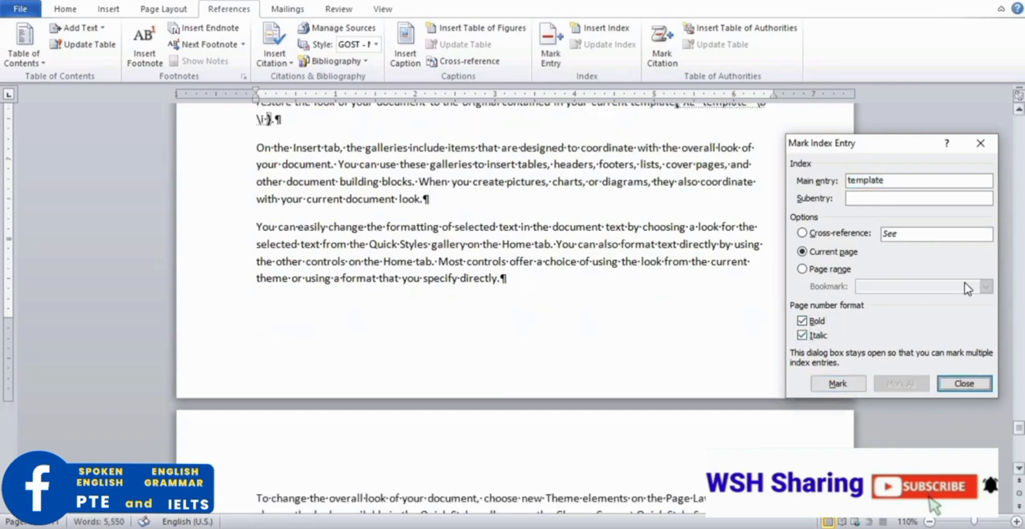
pyautogui.click(980, 143)
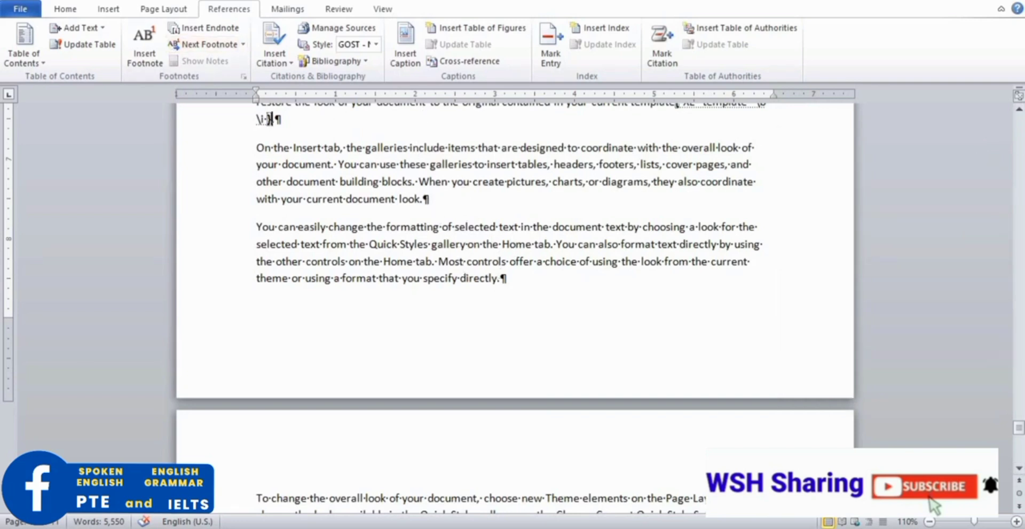
# Hide the formatting marks and place the insertion point on the blank page after the sample text.
pyautogui.click(65, 8)
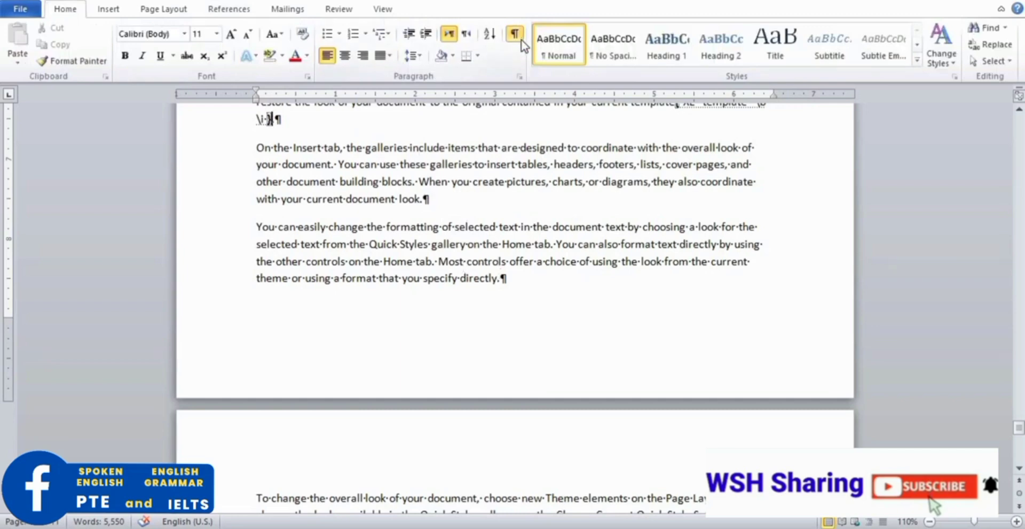
pyautogui.click(522, 39)
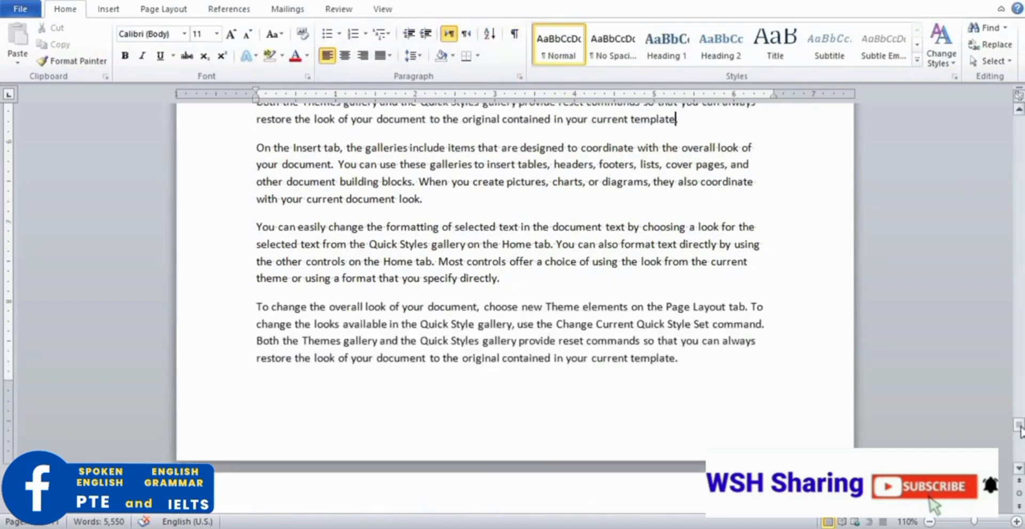
pyautogui.moveTo(1020, 430)
pyautogui.mouseDown()
pyautogui.moveTo(1020, 396)
pyautogui.moveTo(1022, 442)
pyautogui.mouseUp()
pyautogui.click(398, 368)
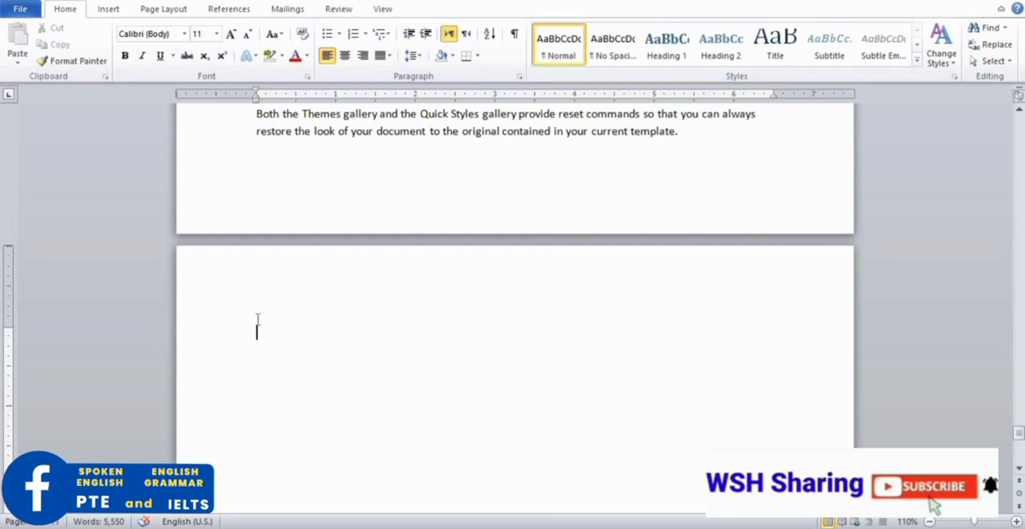
pyautogui.click(234, 12)
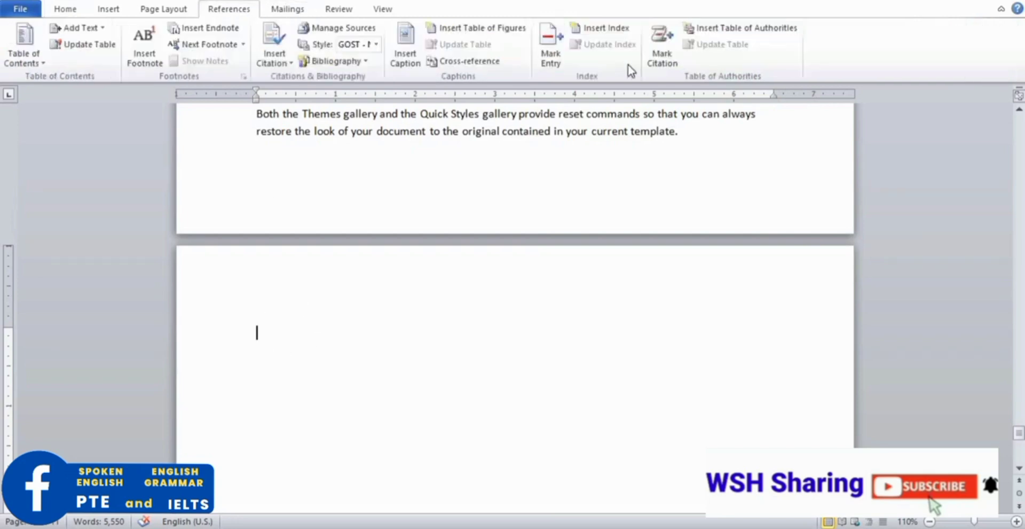
# Insert an indented two-column index of the marked entries on the blank page.
pyautogui.click(607, 38)
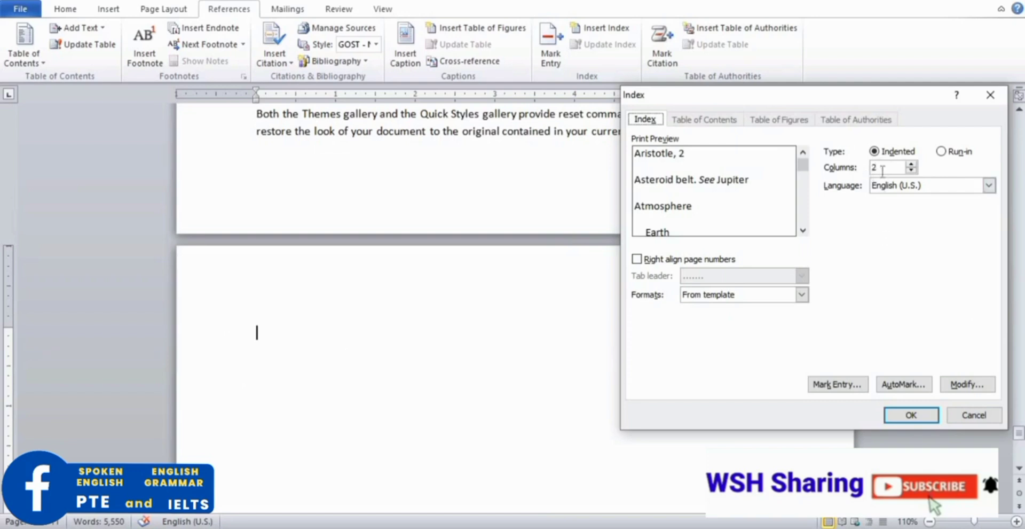
pyautogui.click(911, 416)
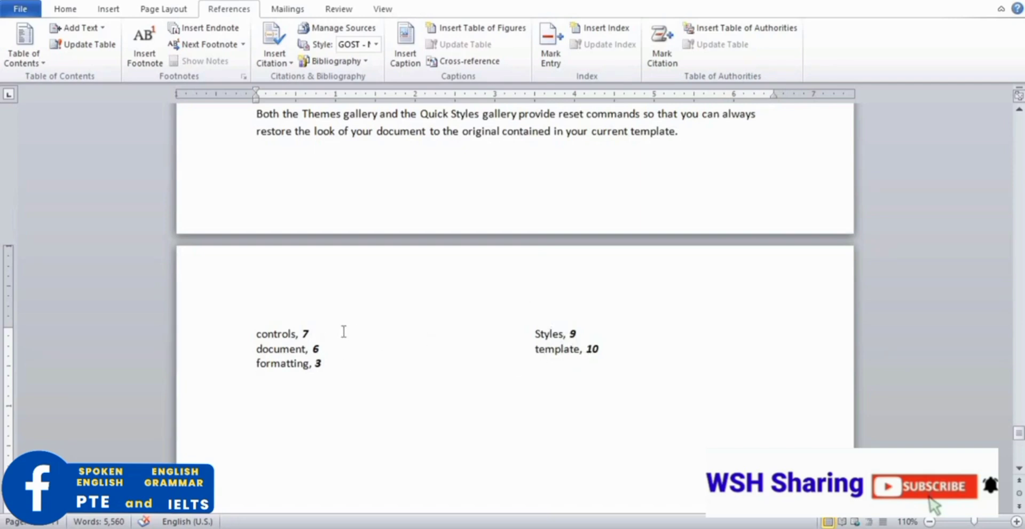
# Replace the index with a three-column version and add two blank lines below it.
pyautogui.doubleClick(291, 332)
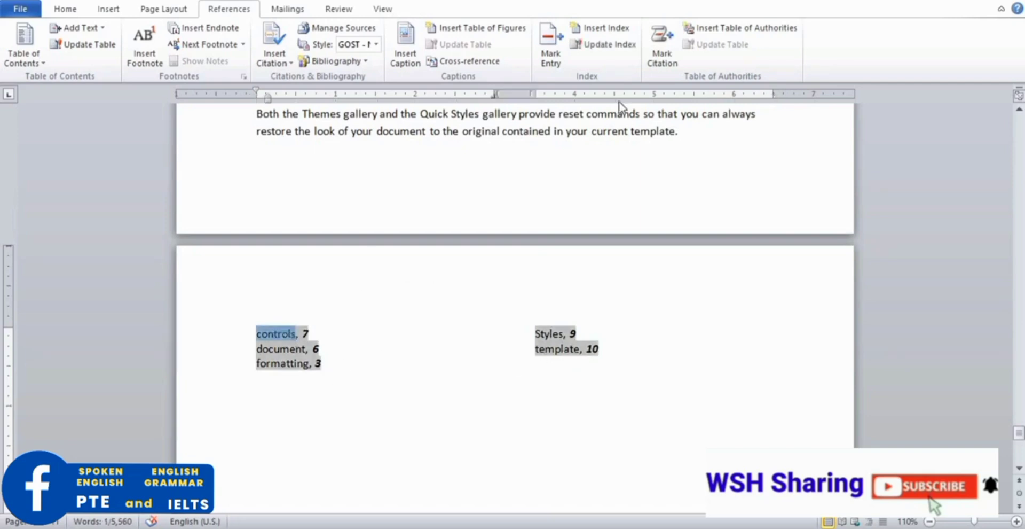
pyautogui.click(609, 29)
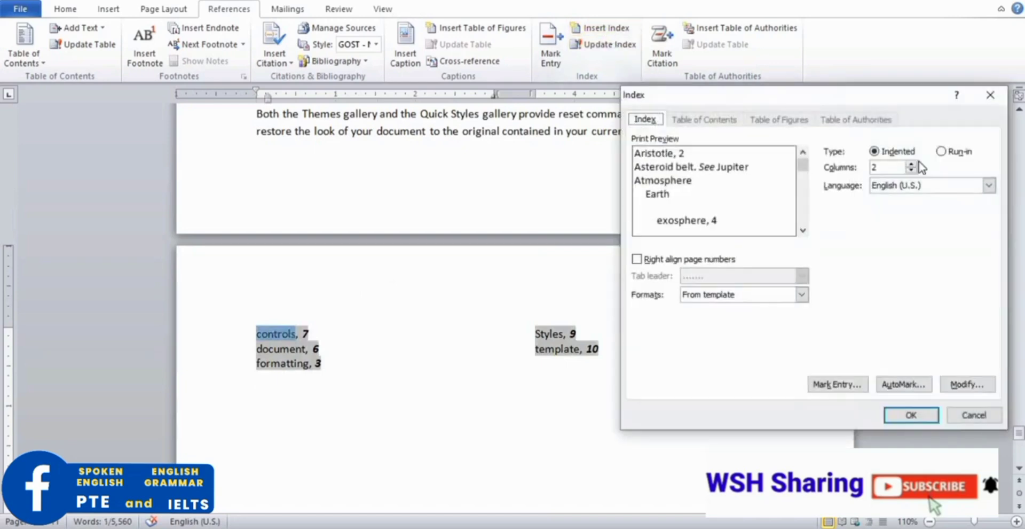
pyautogui.click(911, 164)
pyautogui.click(907, 417)
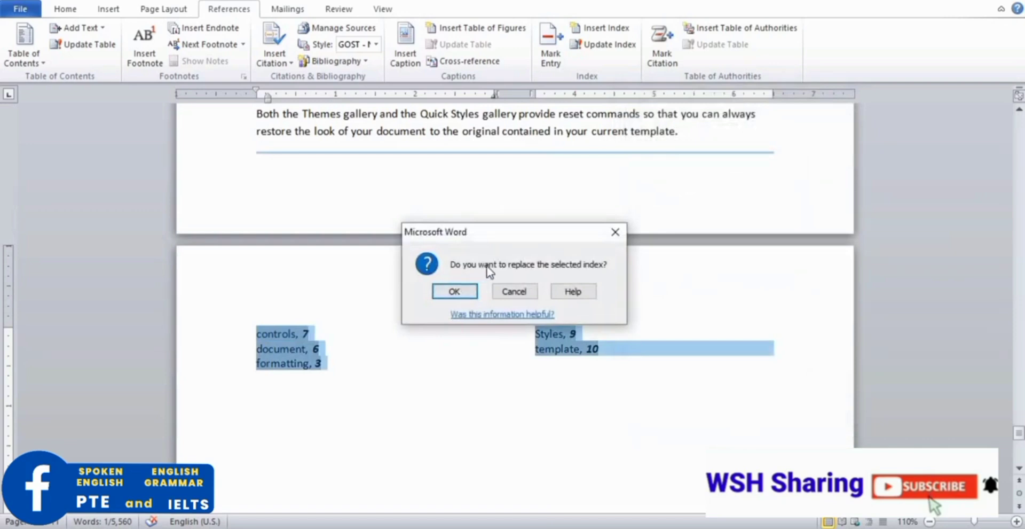
pyautogui.click(458, 293)
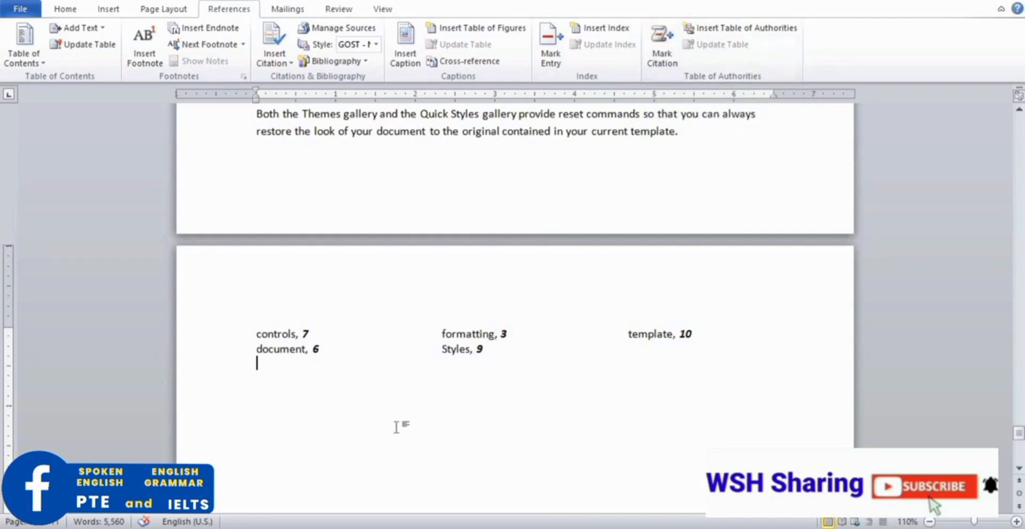
pyautogui.press('Return')
pyautogui.press('Return')
# Mark "theme" in the first "You can easily change" paragraph of the document as a citation in the Cases category.
pyautogui.click(1019, 110)
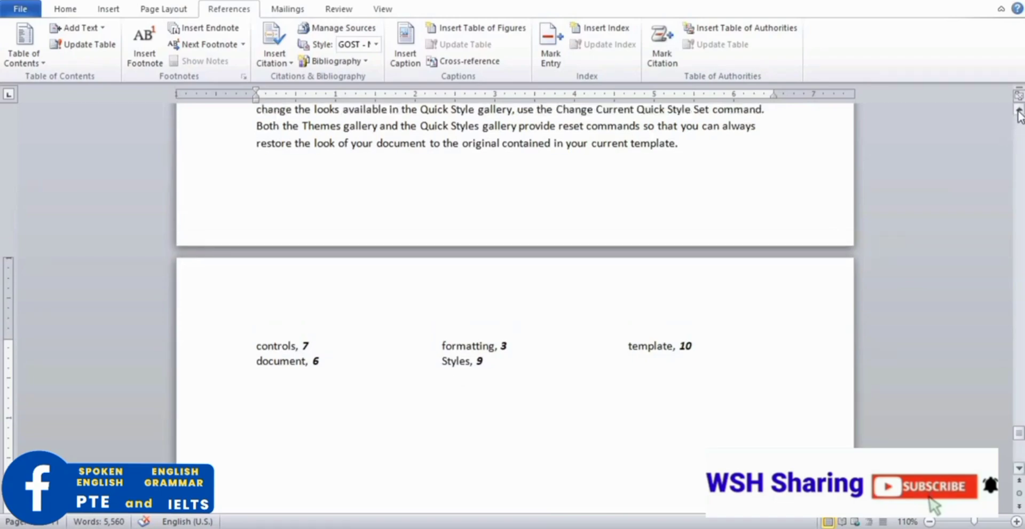
pyautogui.click(1022, 137)
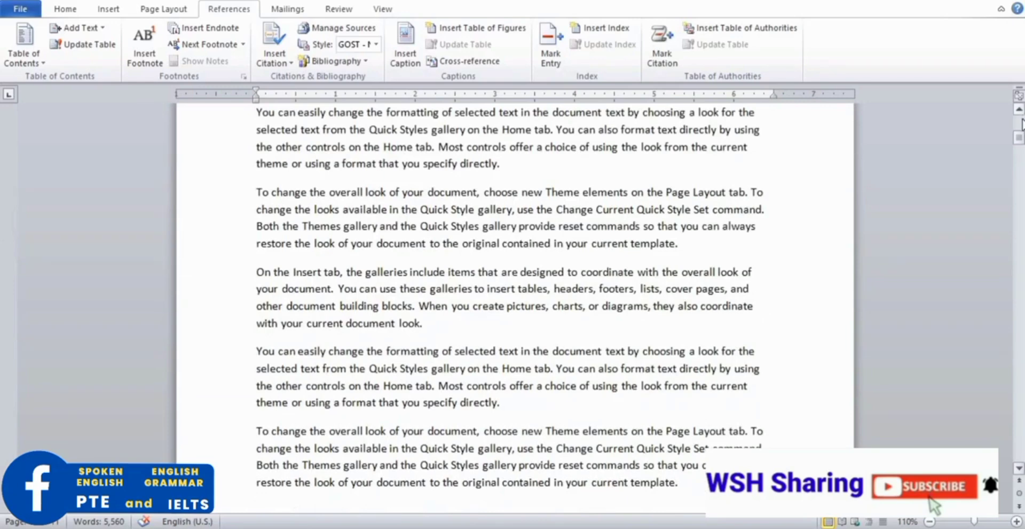
pyautogui.click(1022, 124)
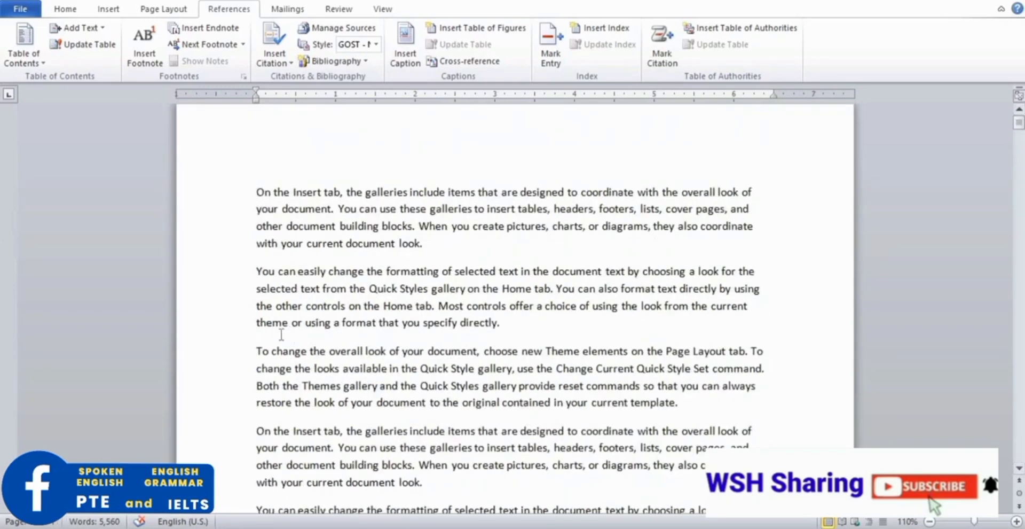
pyautogui.doubleClick(275, 324)
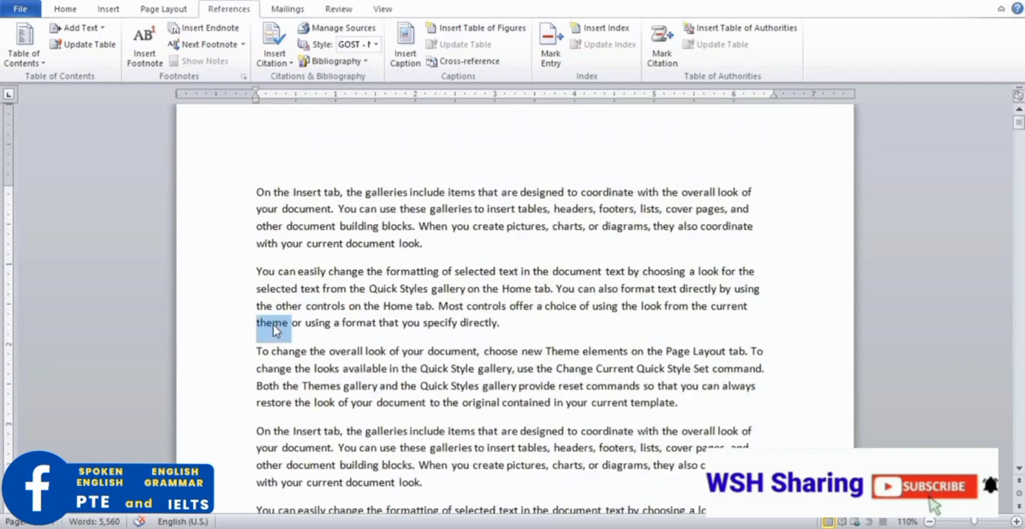
pyautogui.click(664, 57)
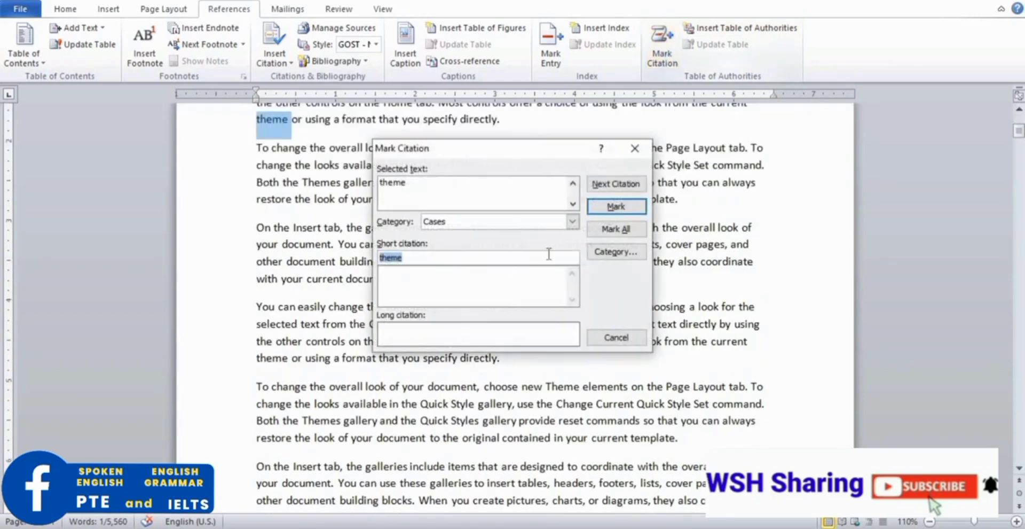
pyautogui.click(624, 213)
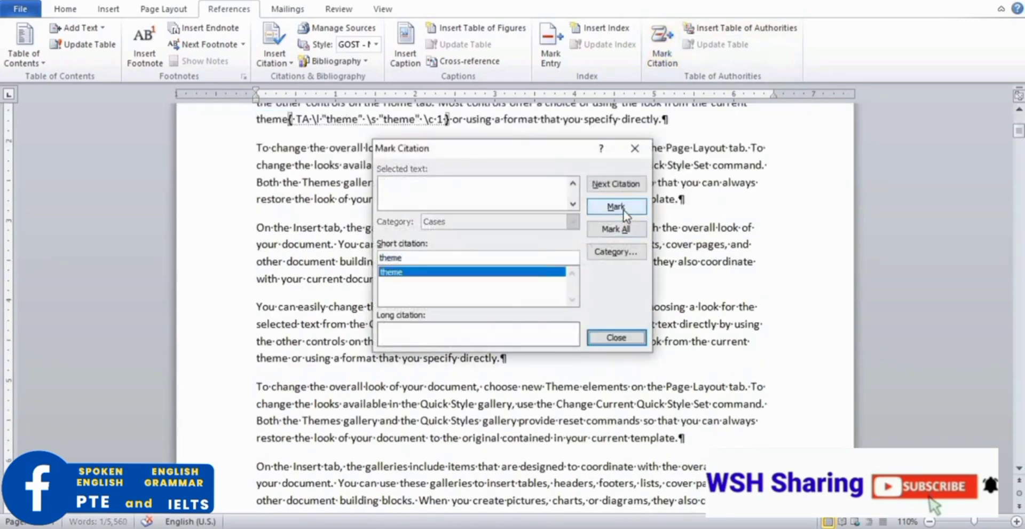
pyautogui.click(635, 148)
# Mark "galleries" in the second sentence of page 2's first paragraph as a Cases citation and move the dialog off the text.
pyautogui.click(1019, 468)
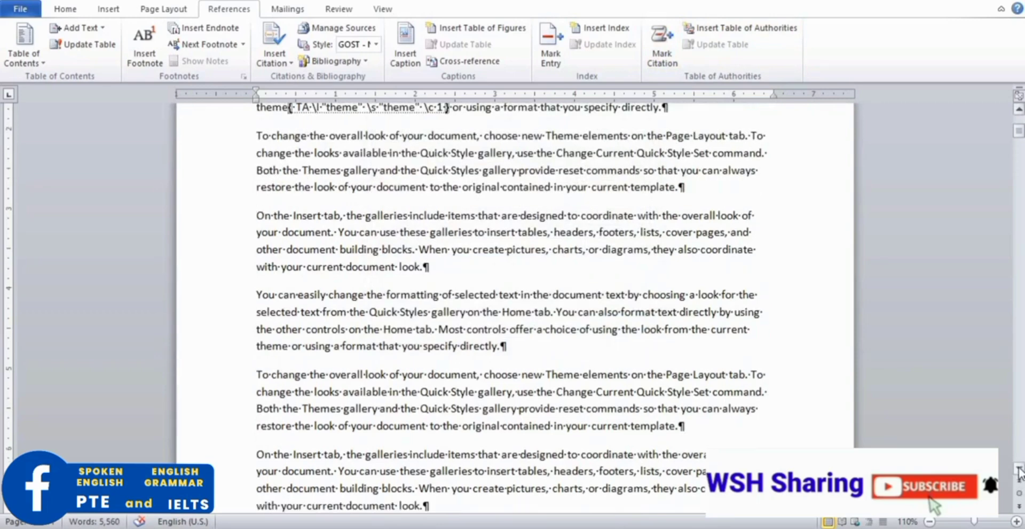
pyautogui.click(1019, 468)
pyautogui.click(1020, 469)
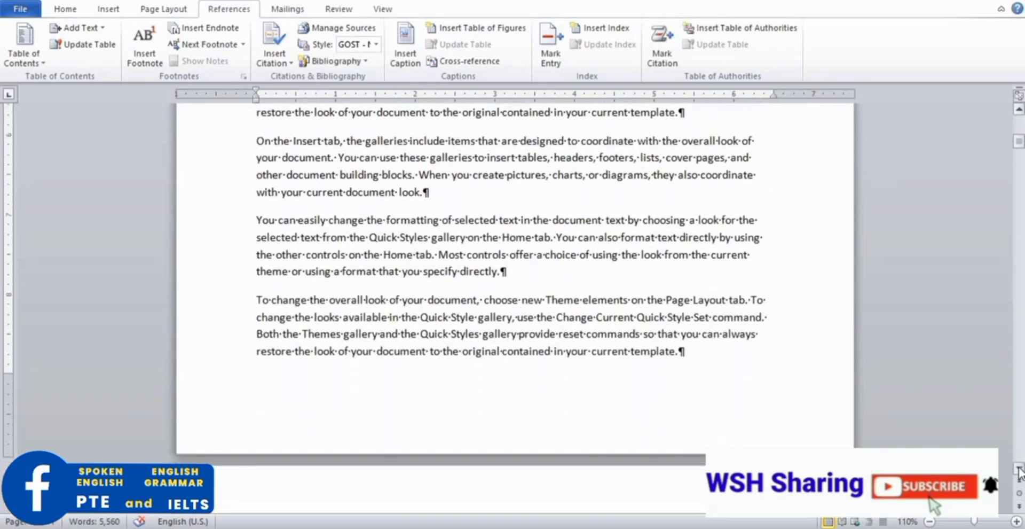
pyautogui.click(1020, 470)
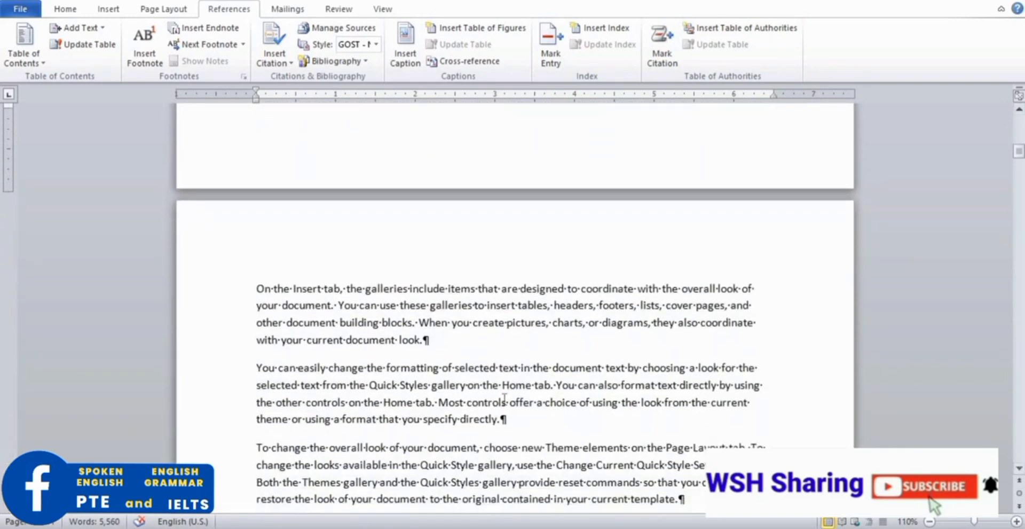
pyautogui.doubleClick(446, 309)
pyautogui.click(660, 61)
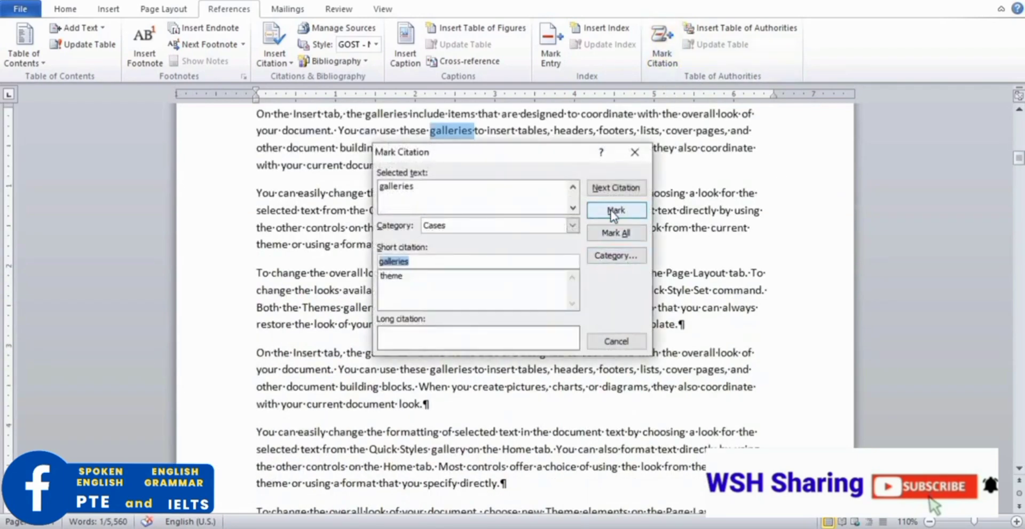
pyautogui.click(614, 210)
pyautogui.moveTo(589, 155); pyautogui.dragTo(830, 183)
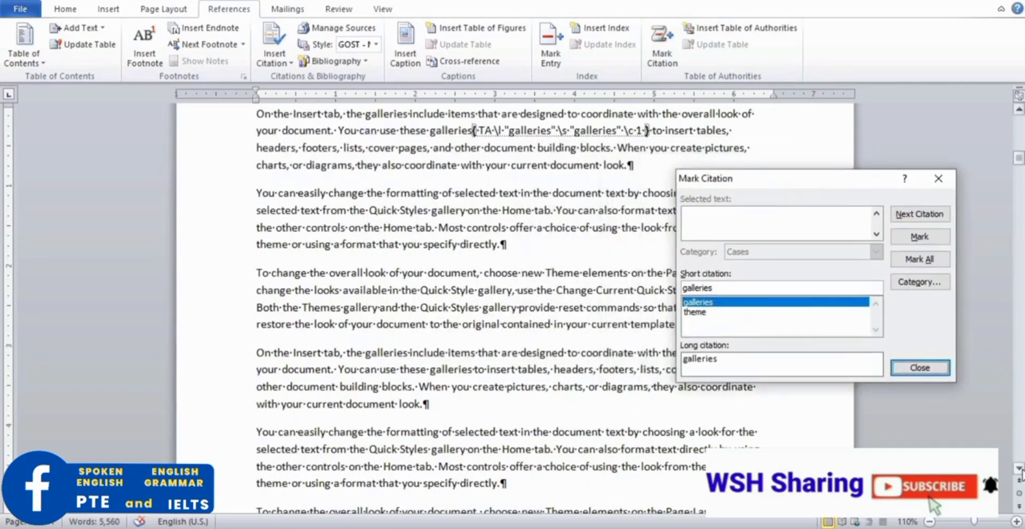
# Mark "designed" in the first "On the Insert tab" paragraph of page 3 as a Cases citation and close the dialog.
pyautogui.moveTo(1019, 468); pyautogui.dragTo(1019, 469)
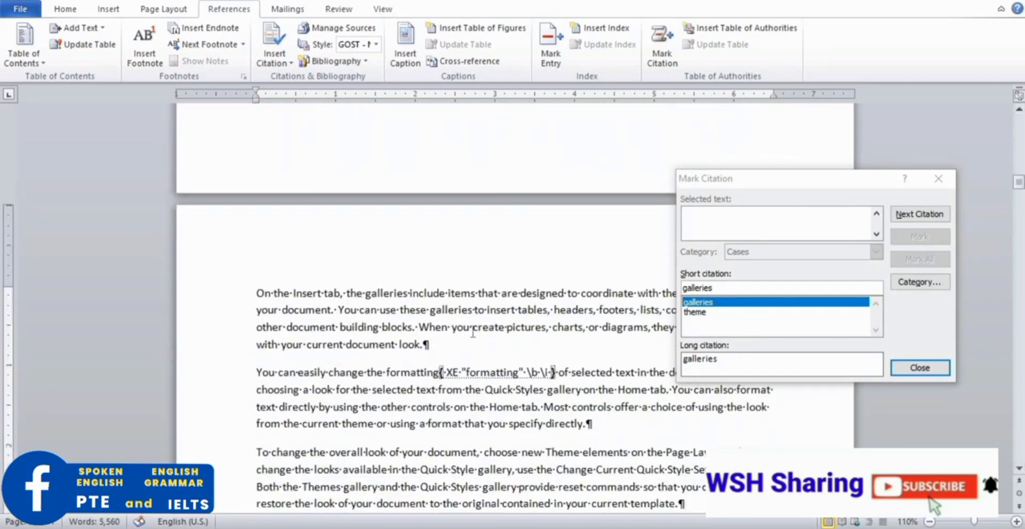
pyautogui.doubleClick(542, 292)
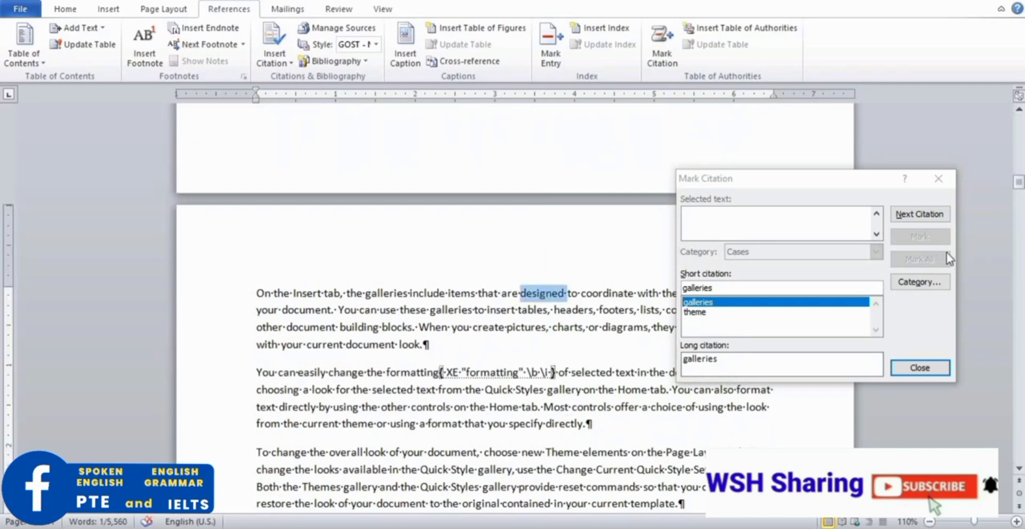
pyautogui.click(768, 229)
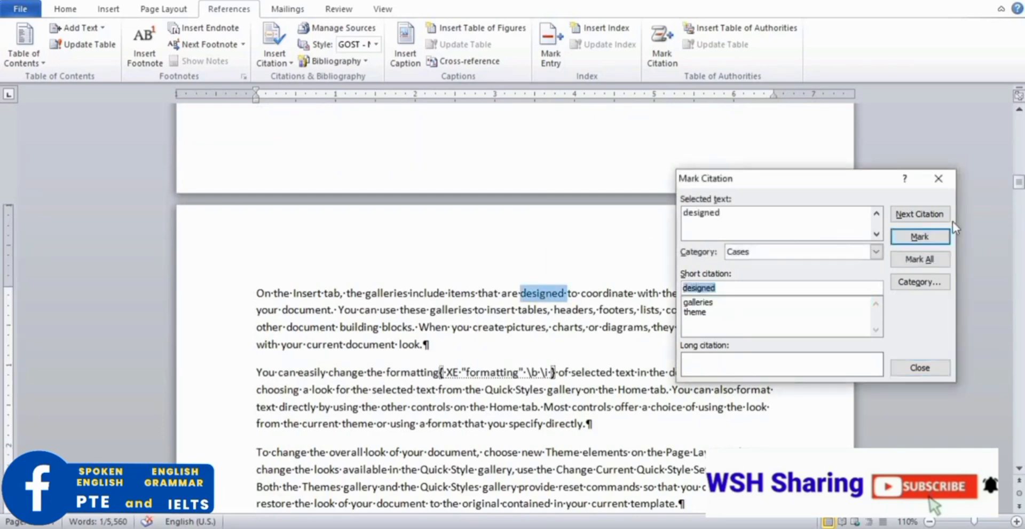
pyautogui.click(934, 239)
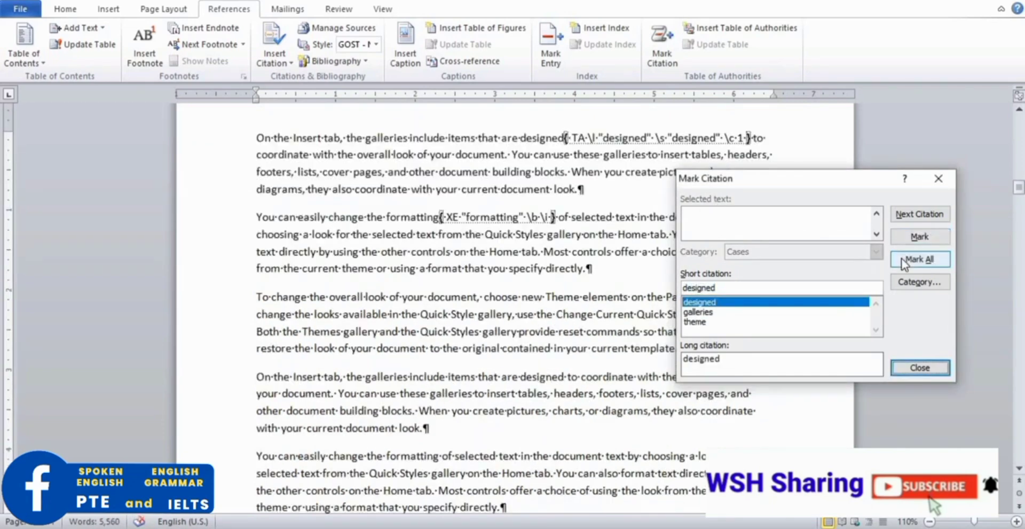
pyautogui.click(940, 180)
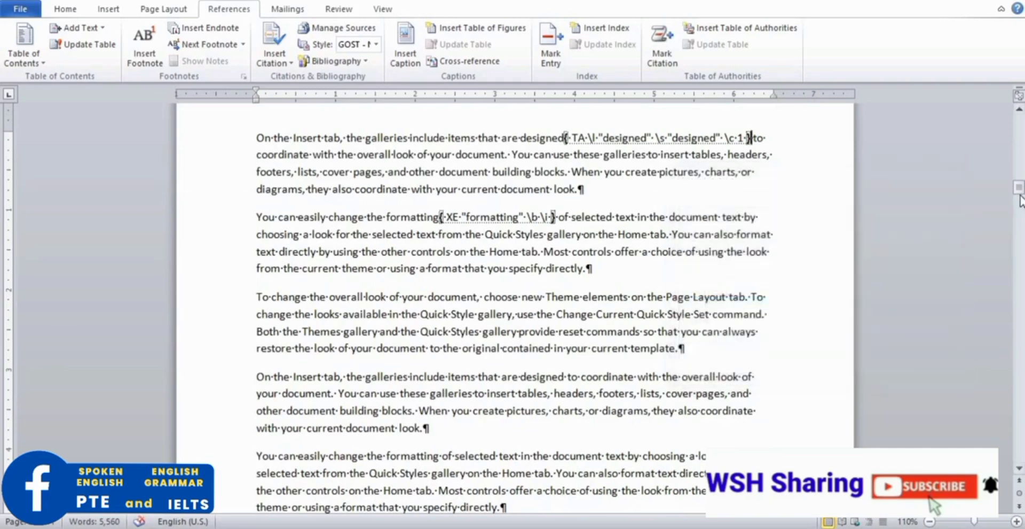
# Mark "diagrams" in the "On the Insert tab" paragraph shortly above the "document" index entry as a Cases citation.
pyautogui.moveTo(1020, 189); pyautogui.dragTo(1021, 282)
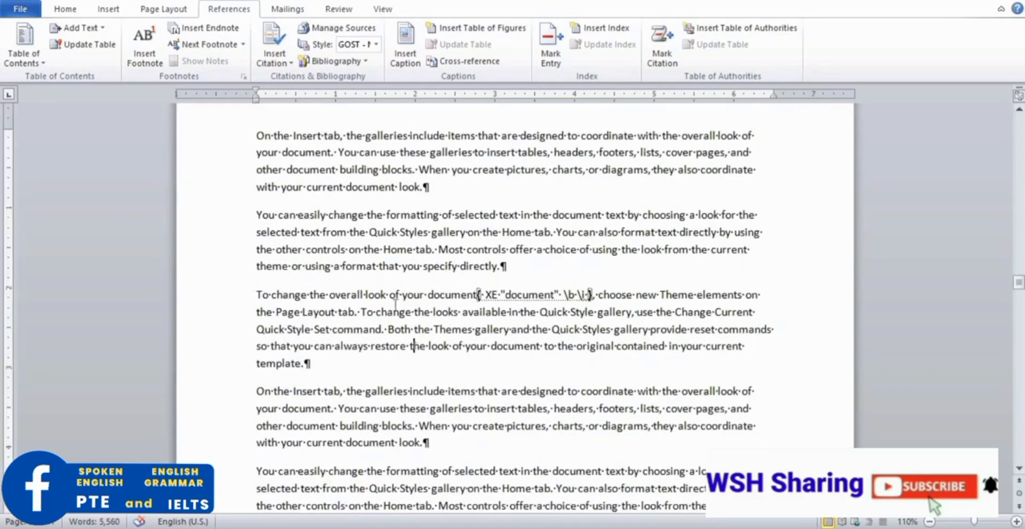
pyautogui.doubleClick(624, 171)
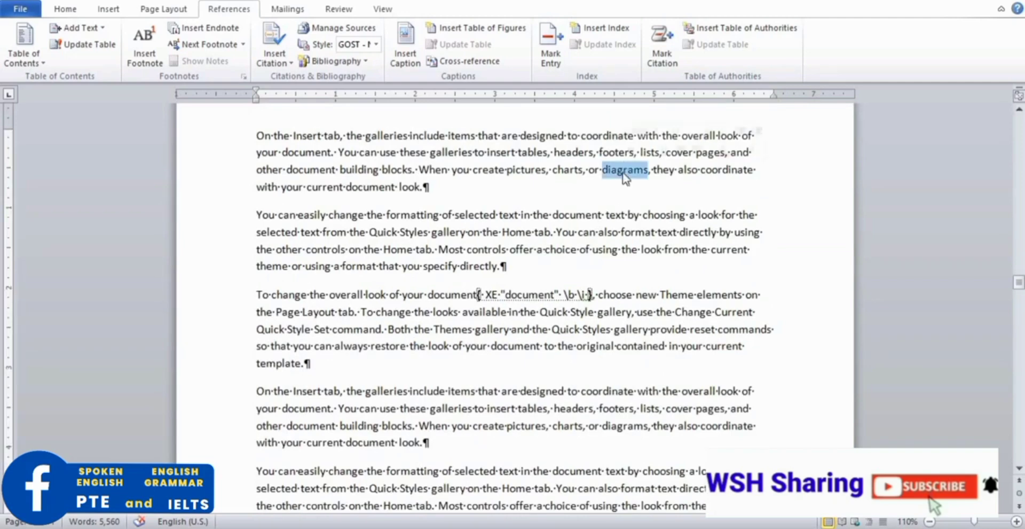
pyautogui.click(663, 51)
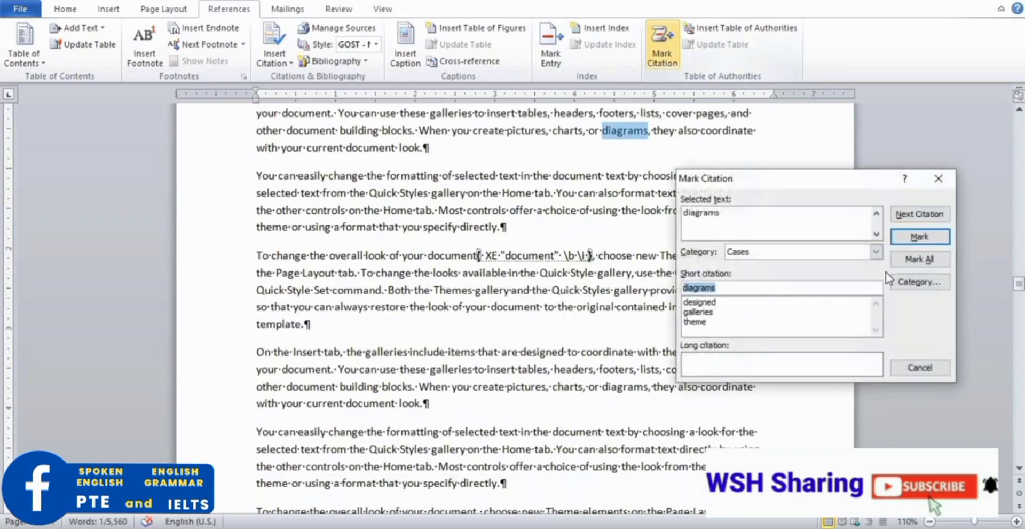
pyautogui.click(920, 236)
pyautogui.click(953, 179)
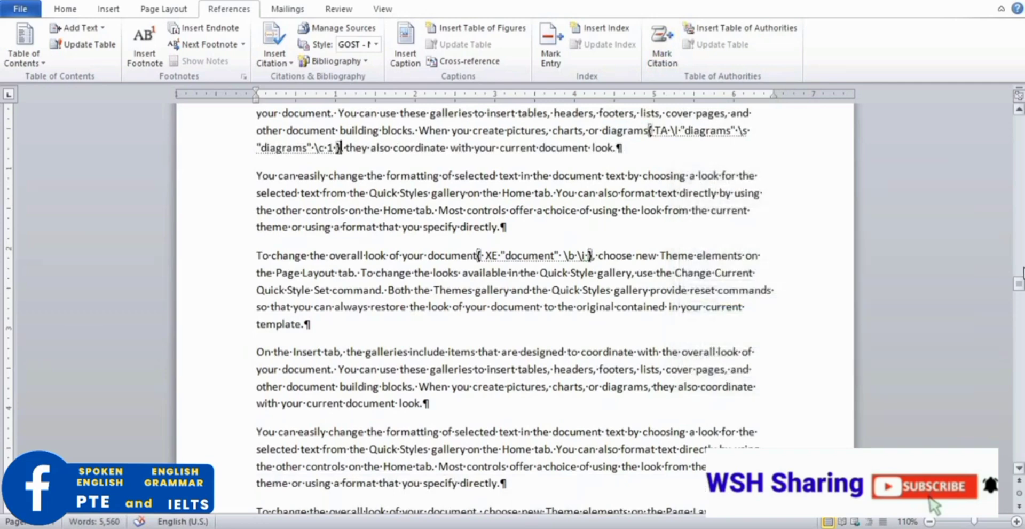
# Mark "reset" in the opening lines of the page containing the "Styles" index entry as a Cases citation.
pyautogui.moveTo(1021, 289); pyautogui.dragTo(1021, 371)
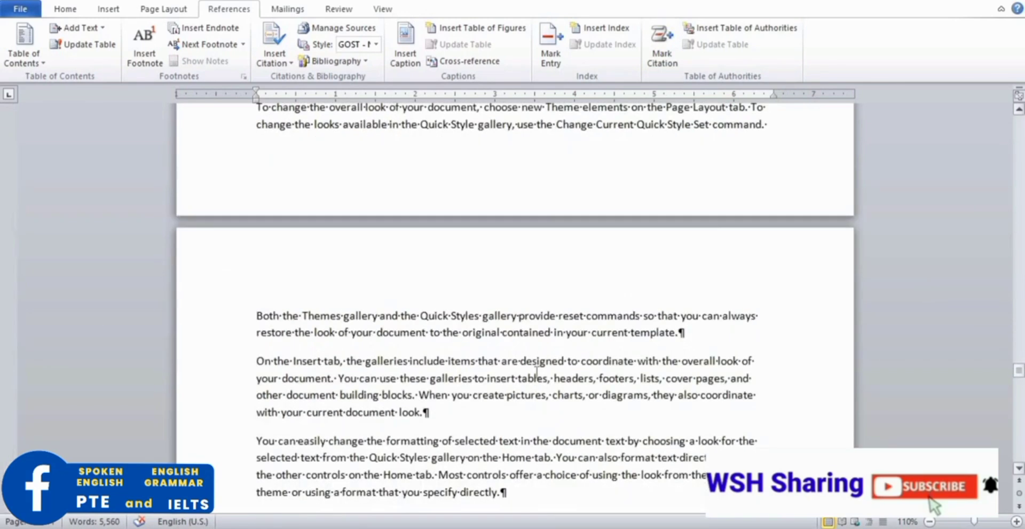
pyautogui.click(537, 378)
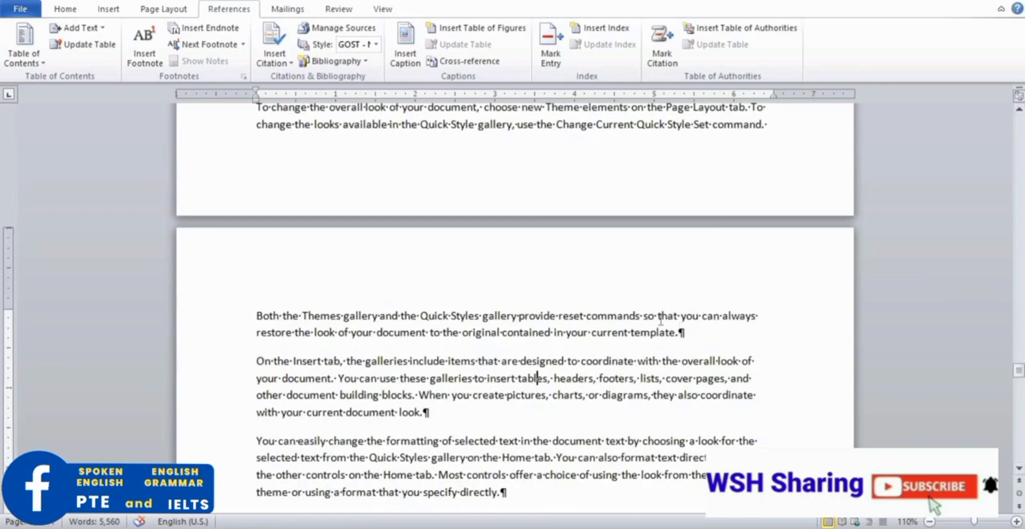
pyautogui.doubleClick(576, 315)
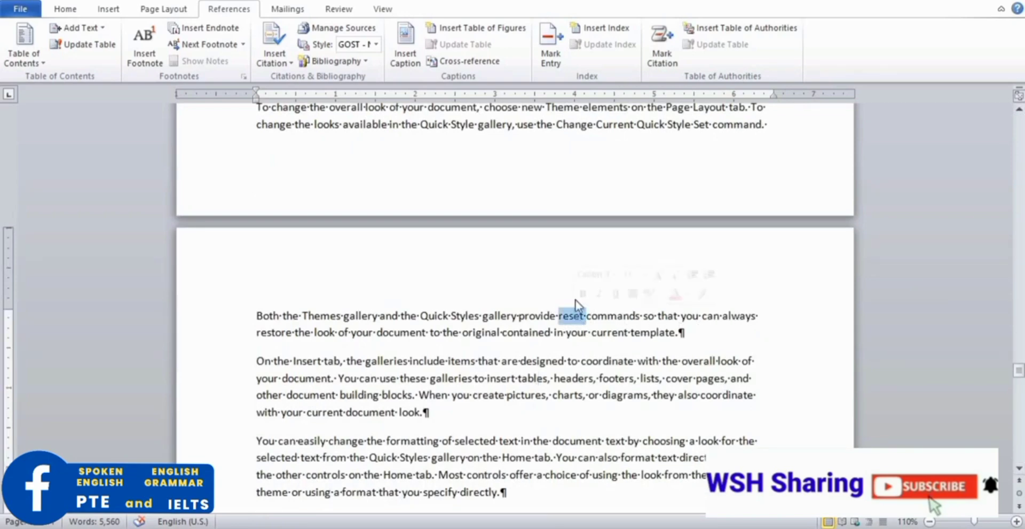
pyautogui.click(662, 63)
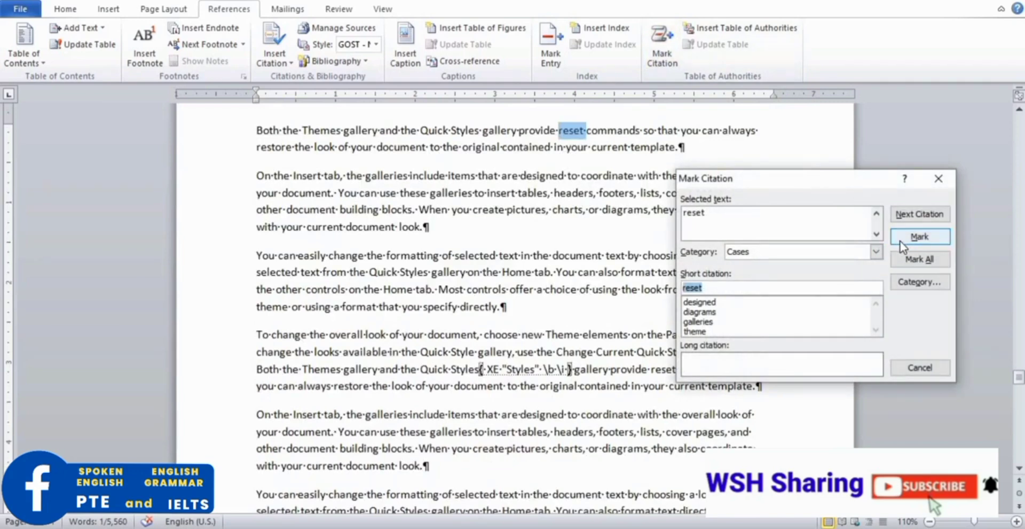
pyautogui.click(904, 241)
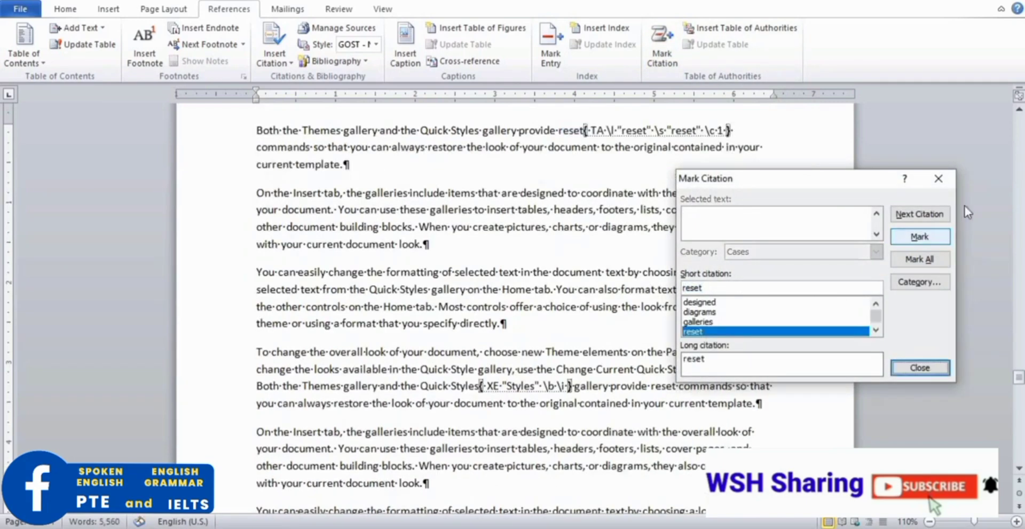
pyautogui.click(940, 179)
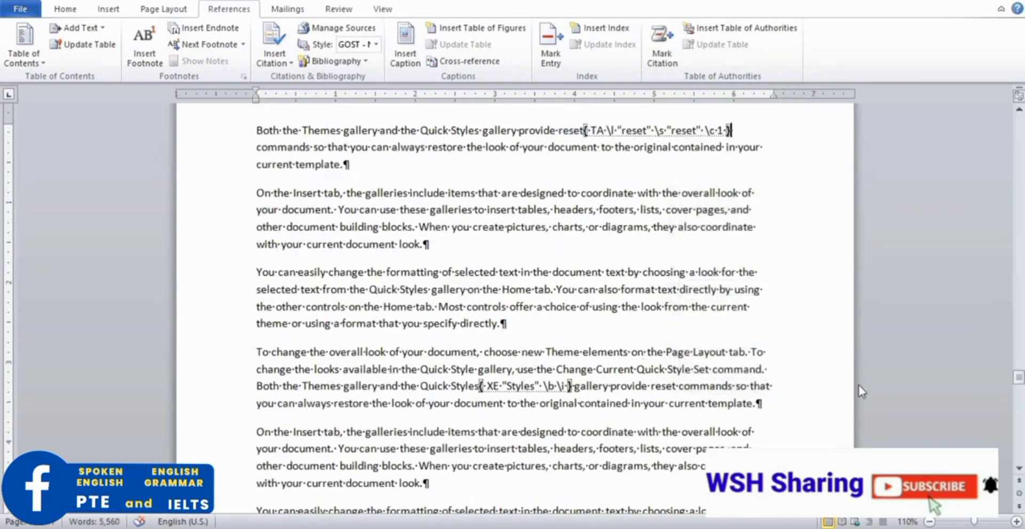
# Mark "overall" in the "To change the overall look" paragraph opening a page below the "Styles" index entry as a Cases citation.
pyautogui.click(1020, 469)
pyautogui.scroll(-6, 512, 309)
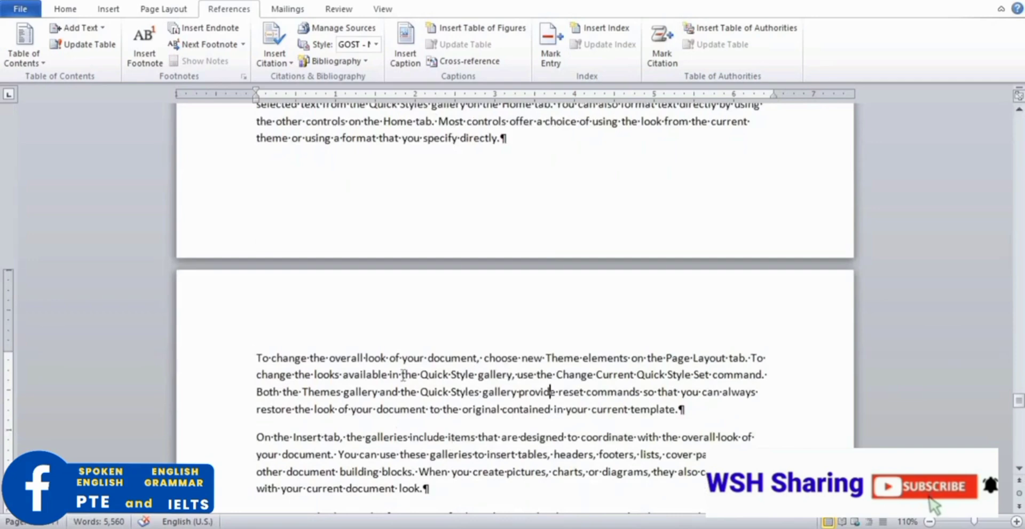
pyautogui.click(351, 358)
pyautogui.doubleClick(351, 358)
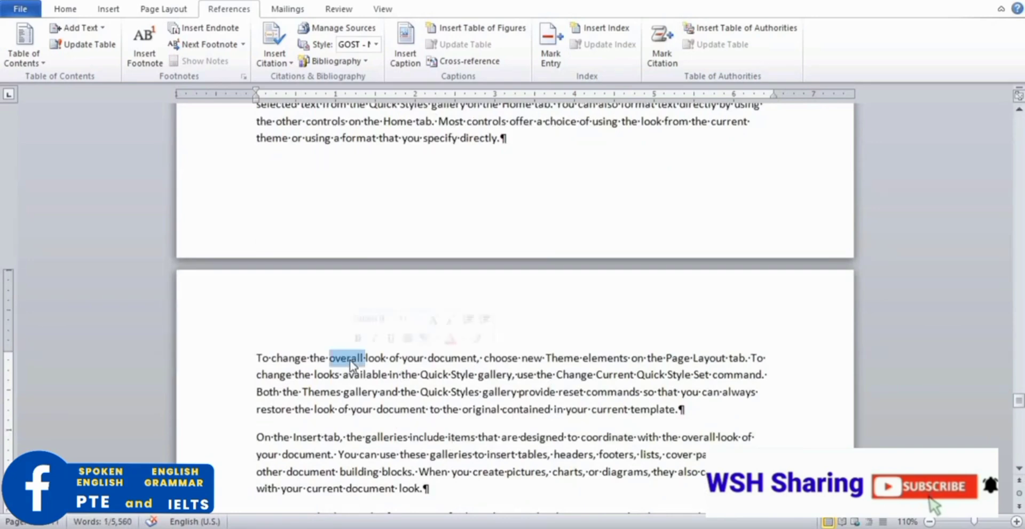
pyautogui.click(668, 58)
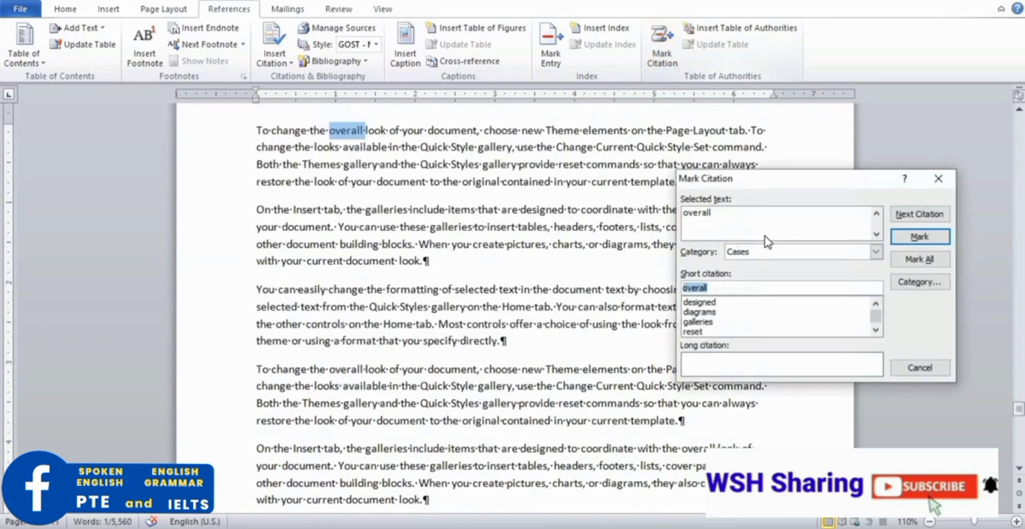
pyautogui.click(919, 238)
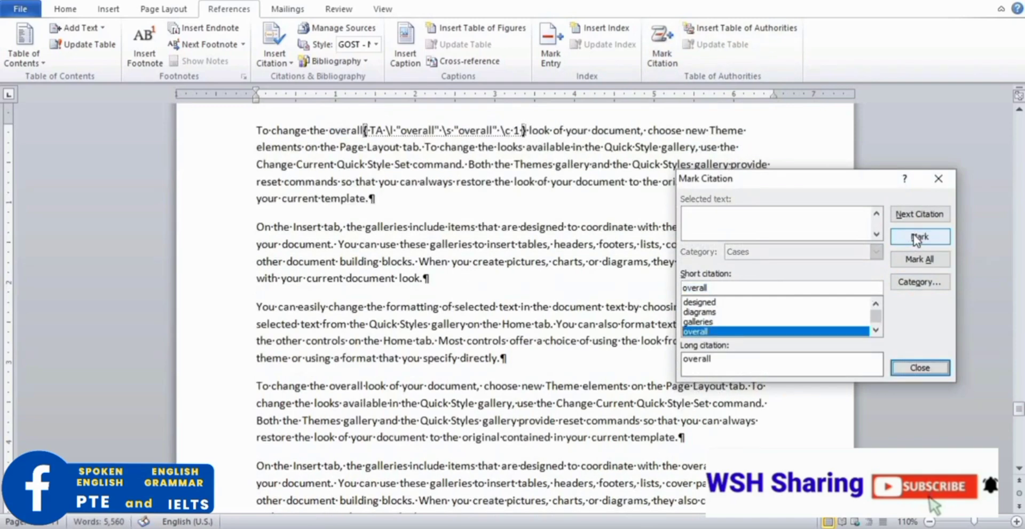
pyautogui.click(938, 178)
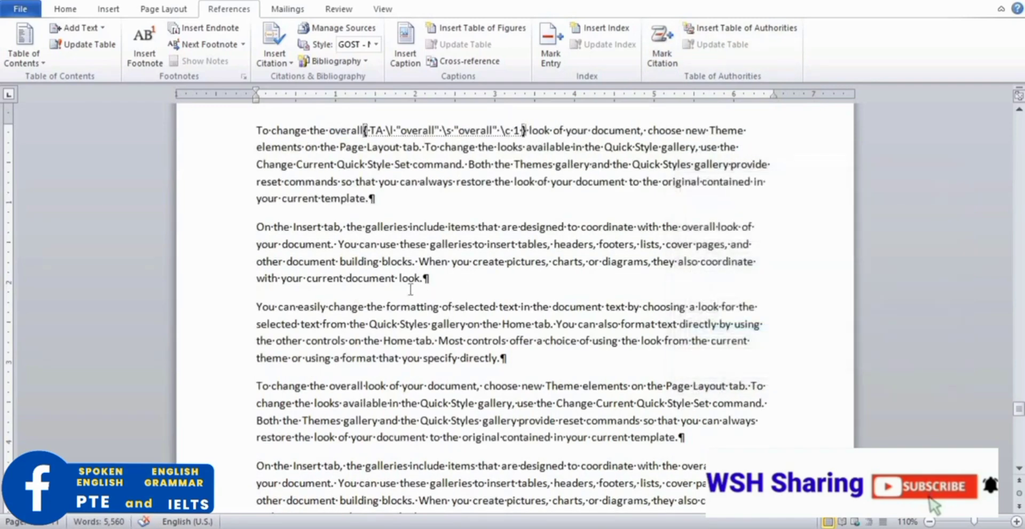
# Hide the paragraph marks and field codes throughout the document.
pyautogui.moveTo(368, 201); pyautogui.dragTo(377, 202)
pyautogui.click(73, 14)
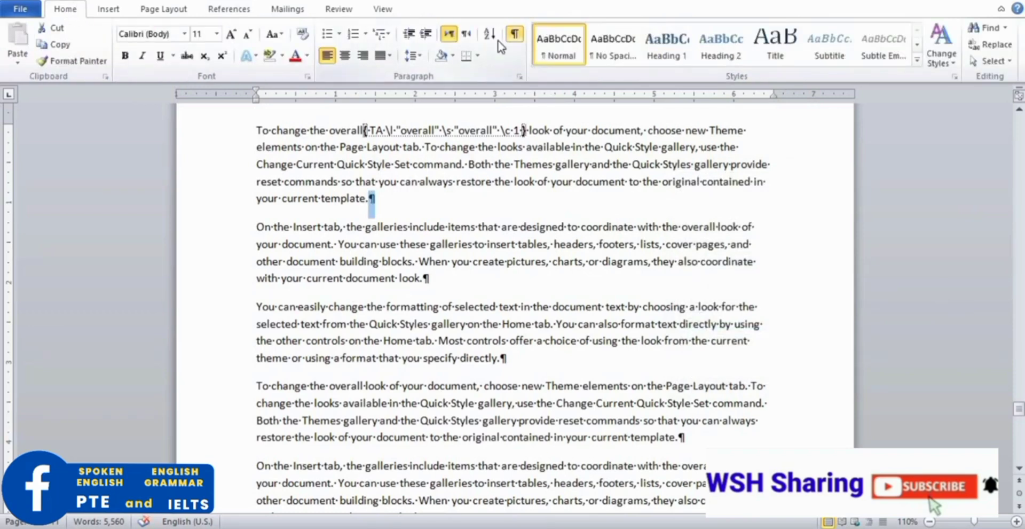
pyautogui.click(514, 35)
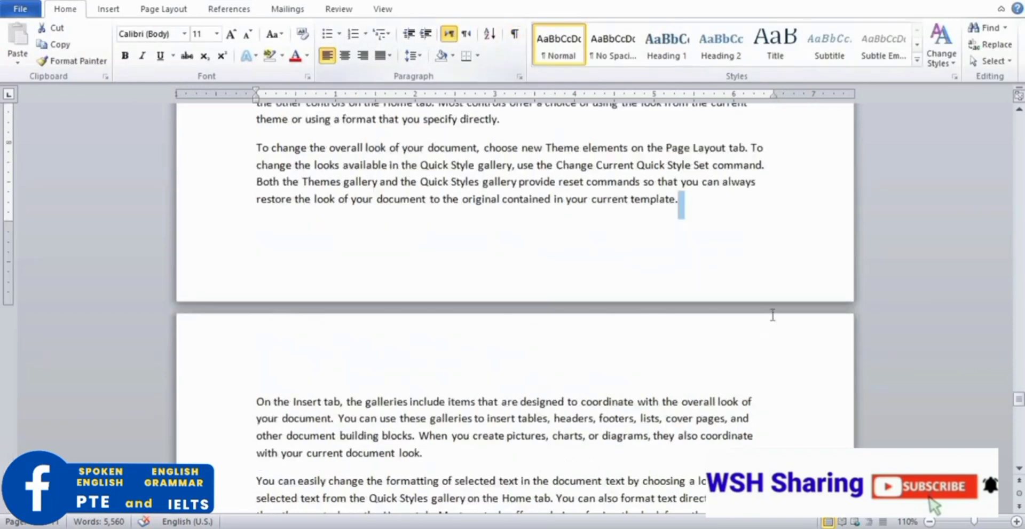
pyautogui.click(768, 235)
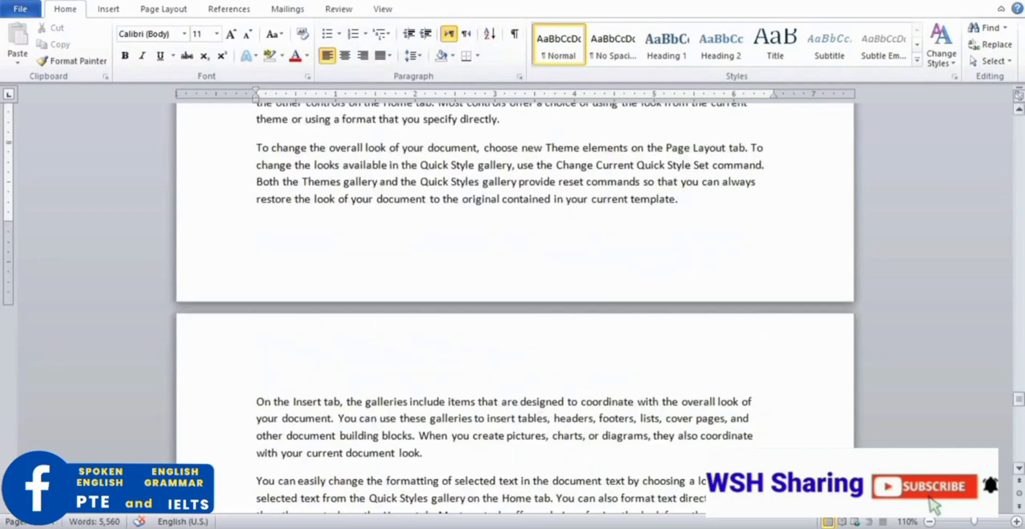
# Insert a table of authorities below the index on the last page, covering all categories with a dotted leader and the From template format.
pyautogui.moveTo(1022, 414); pyautogui.dragTo(1021, 443)
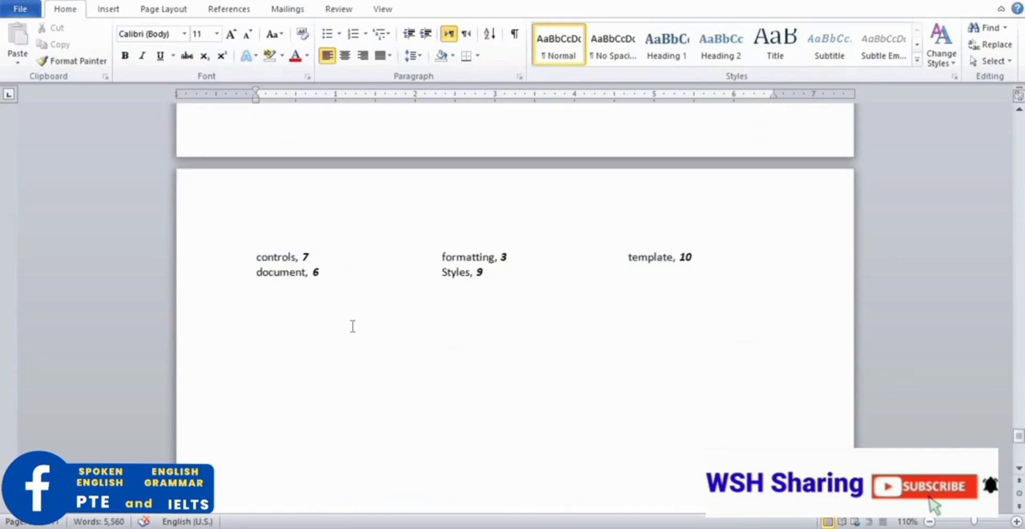
pyautogui.click(258, 341)
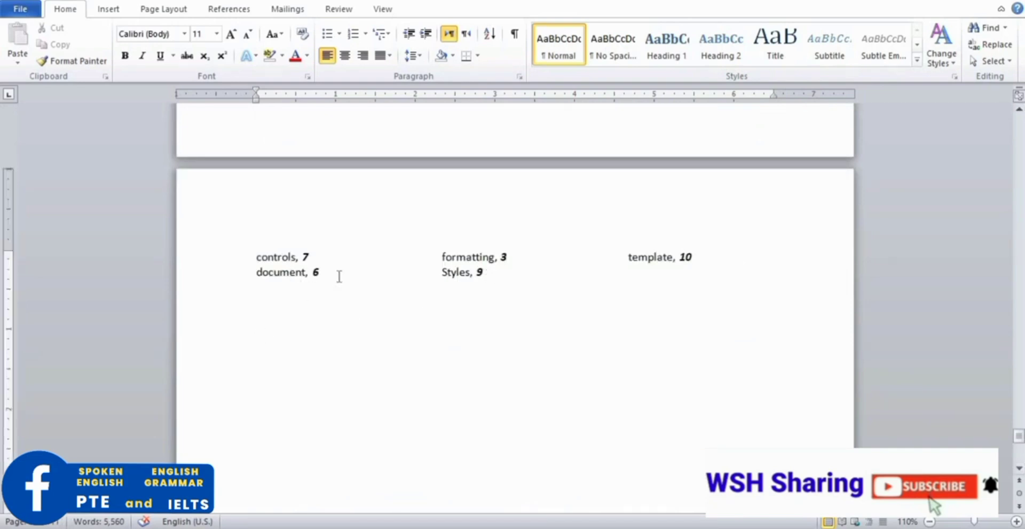
pyautogui.click(241, 15)
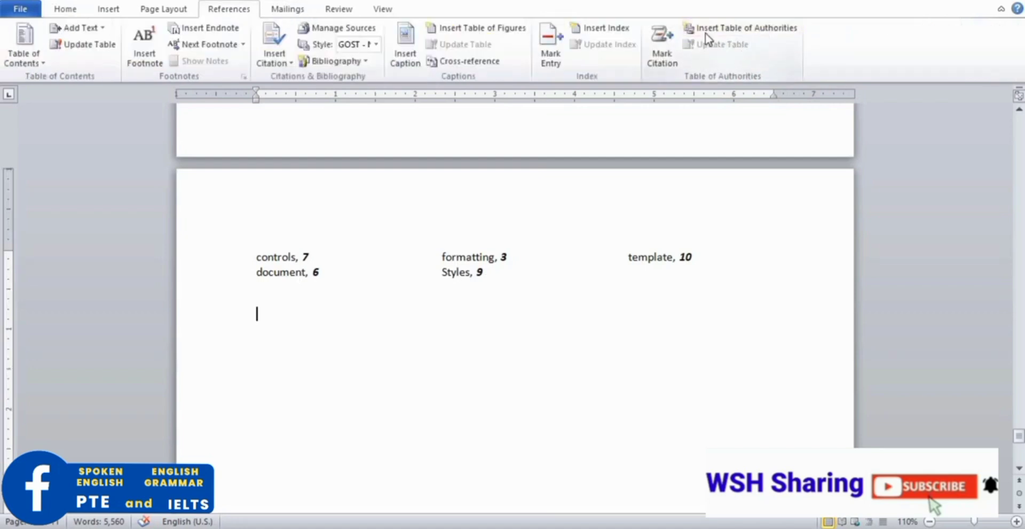
pyautogui.click(734, 36)
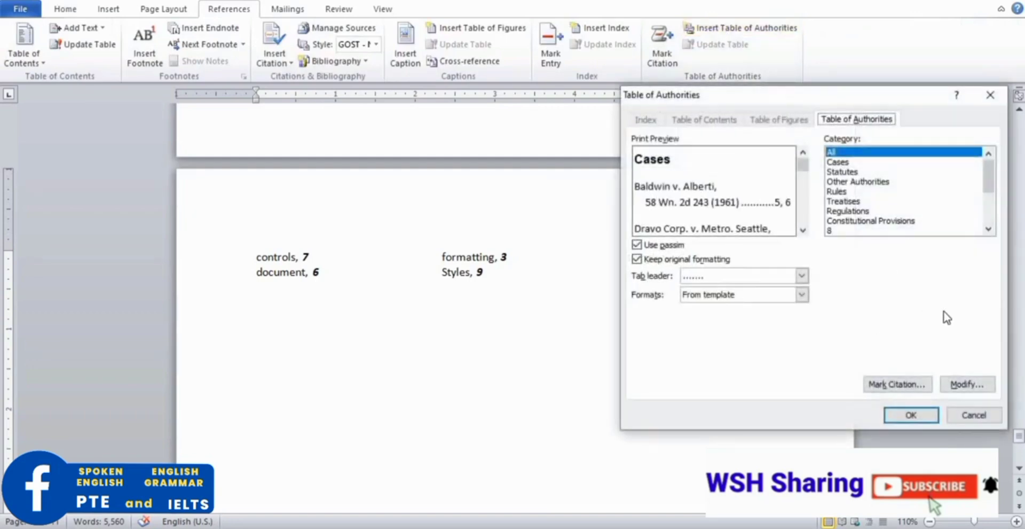
pyautogui.click(910, 415)
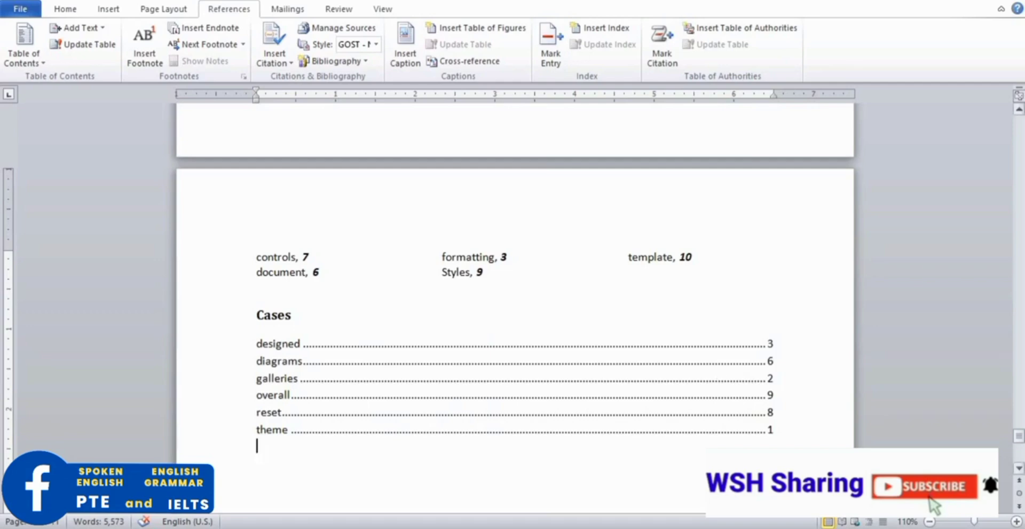
pyautogui.moveTo(1020, 438); pyautogui.dragTo(1020, 121)
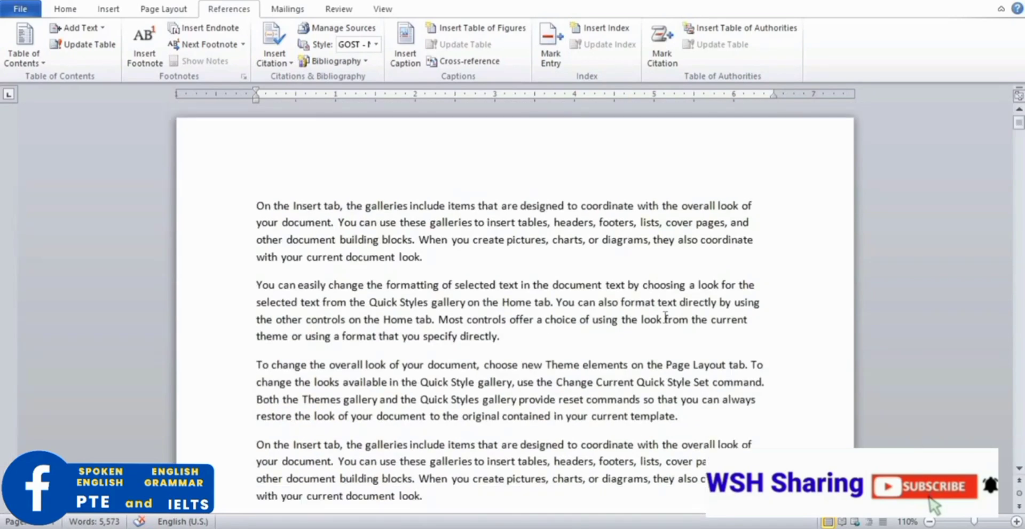